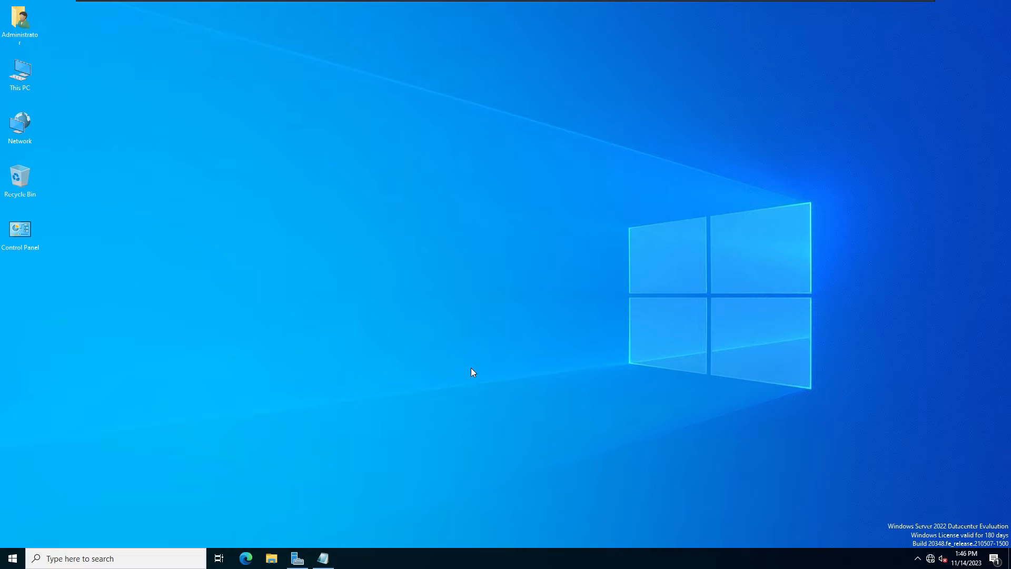
Review the DFS note, then return to the Server Manager console.
{"action": "left_click", "coordinate": [323, 558]}
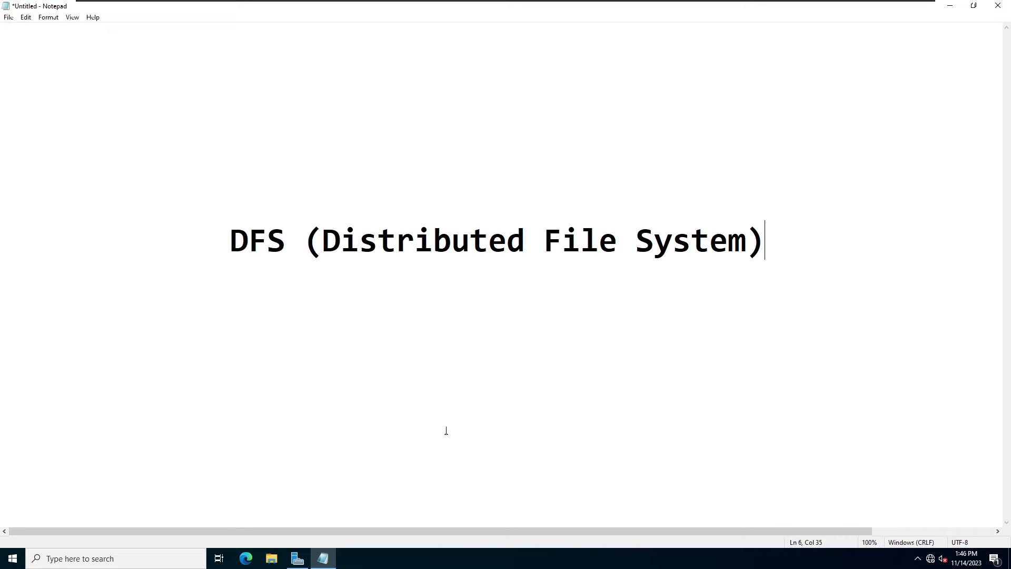
{"action": "left_click", "coordinate": [950, 5]}
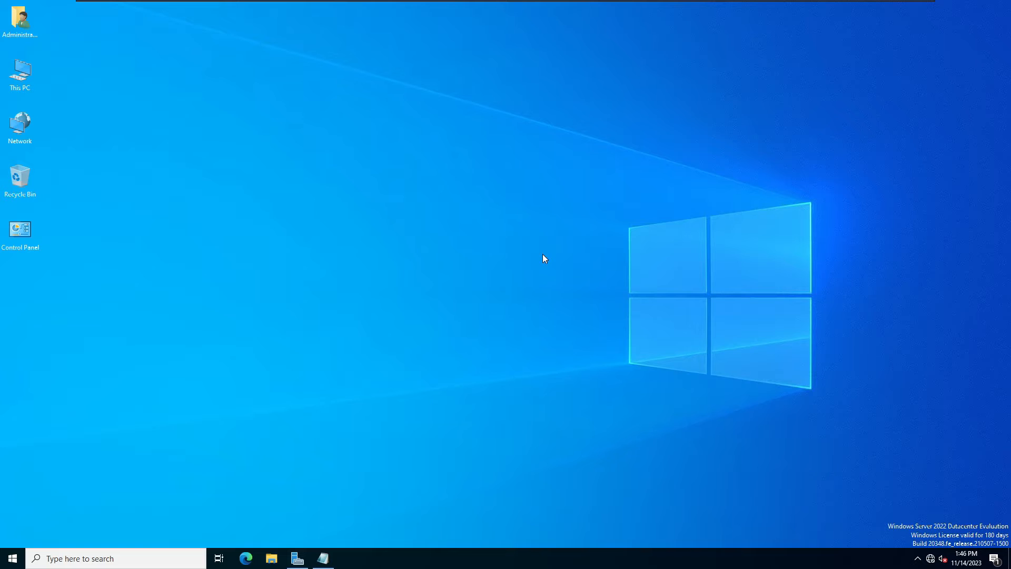
{"action": "left_click", "coordinate": [299, 559]}
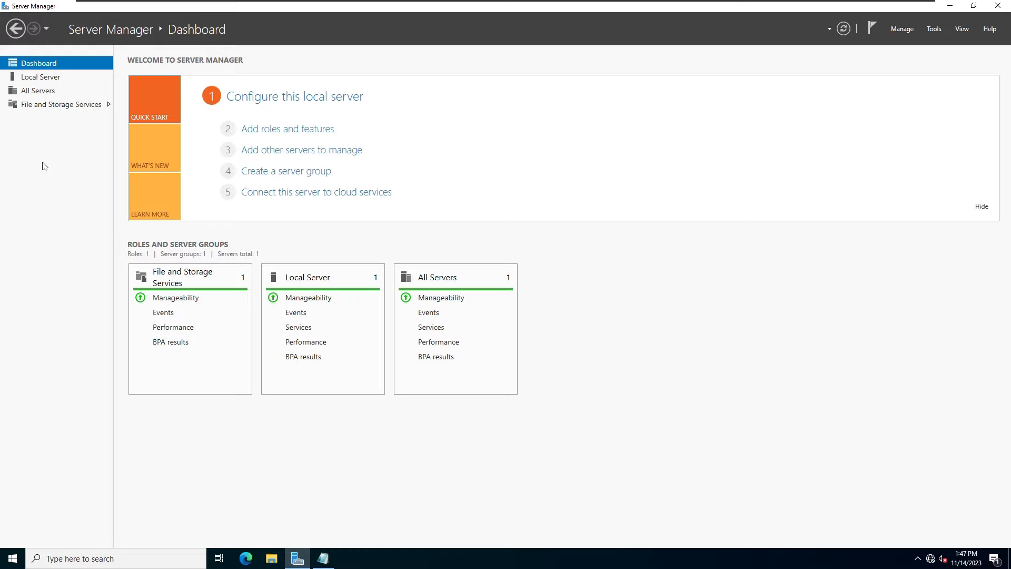
Start the Add Roles and Features wizard from the Local Server page.
{"action": "left_click", "coordinate": [48, 77]}
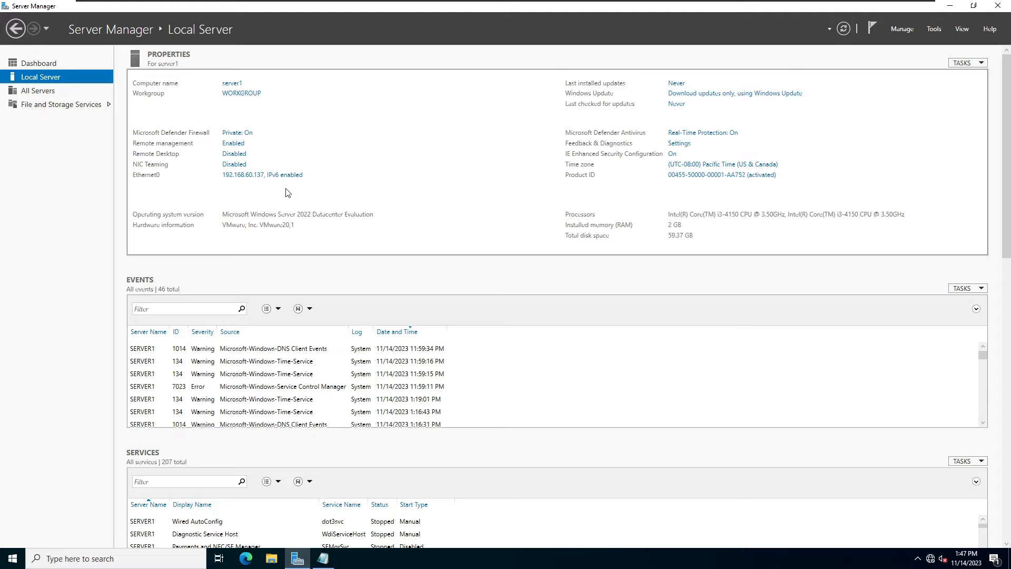
{"action": "left_click", "coordinate": [902, 29]}
{"action": "left_click", "coordinate": [923, 43]}
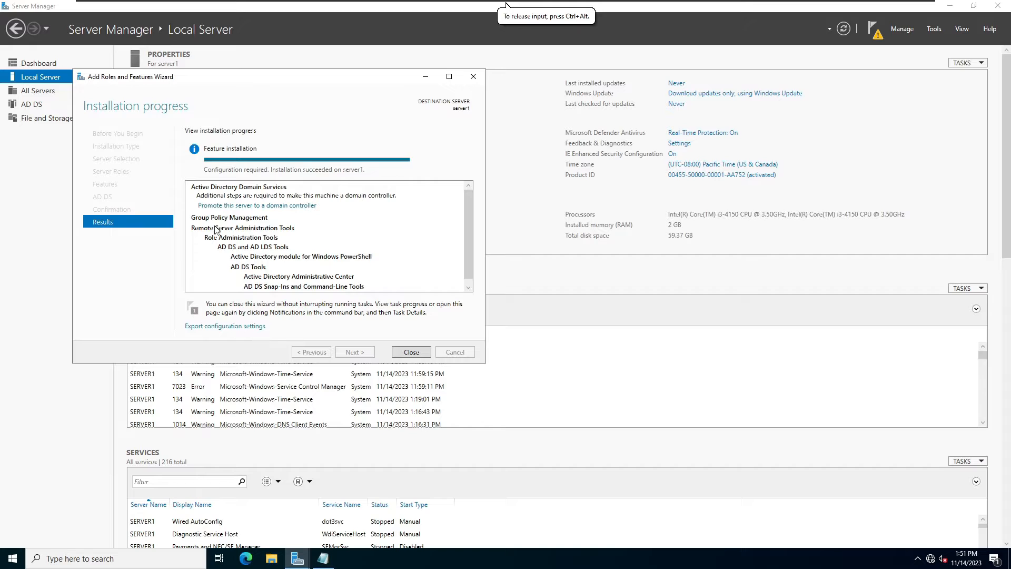
Close the role installation and begin promotion with a new forest named techglobe.local.
{"action": "left_click", "coordinate": [405, 354]}
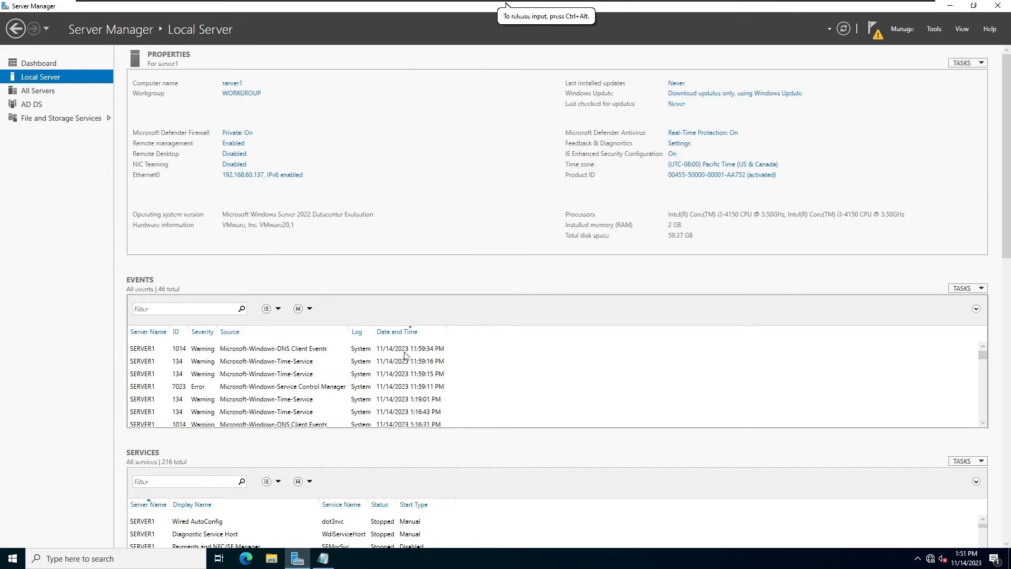
{"action": "left_click", "coordinate": [933, 29]}
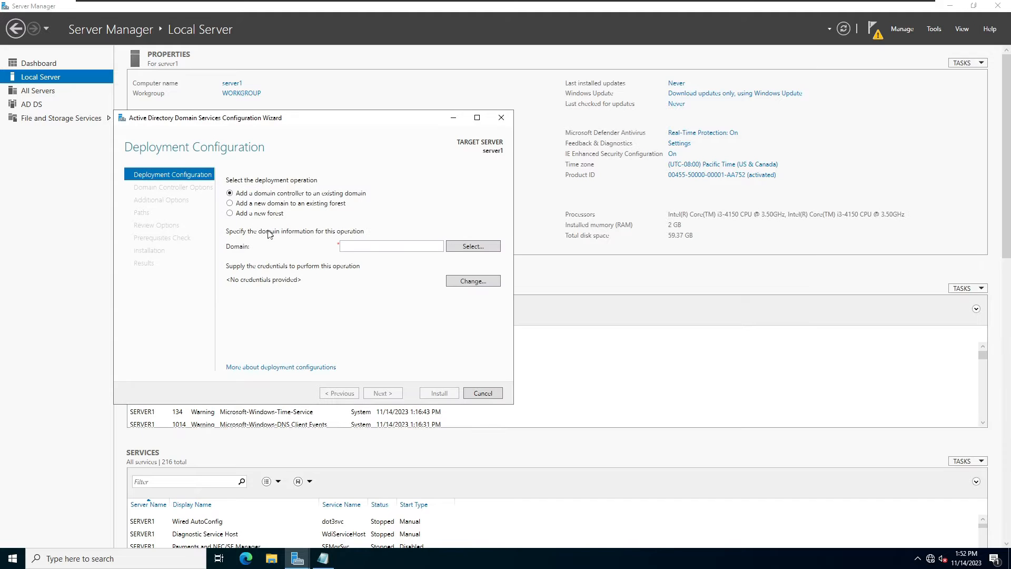
{"action": "left_click", "coordinate": [230, 213]}
{"action": "left_click", "coordinate": [372, 245]}
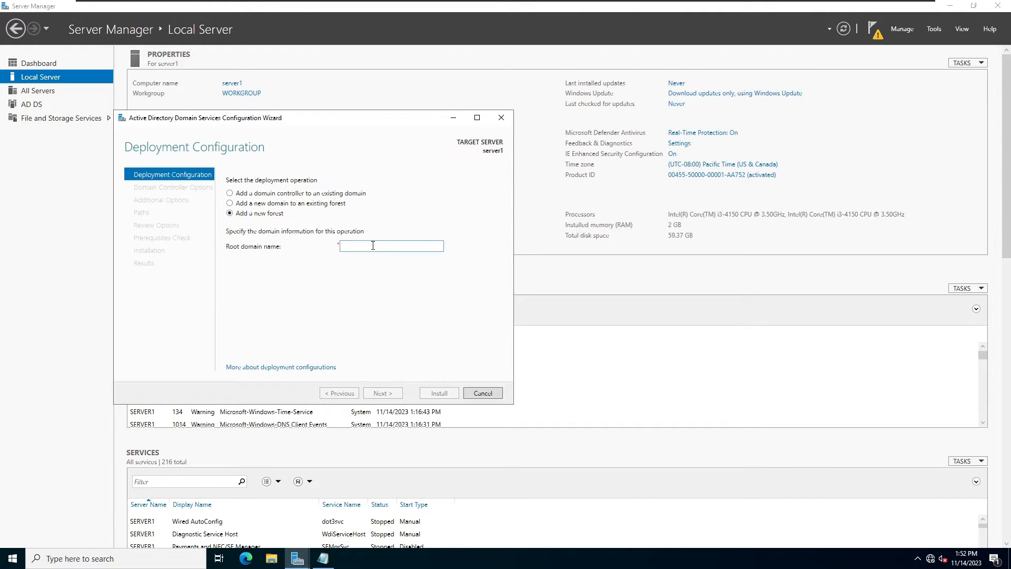
{"action": "type", "text": "tec"}
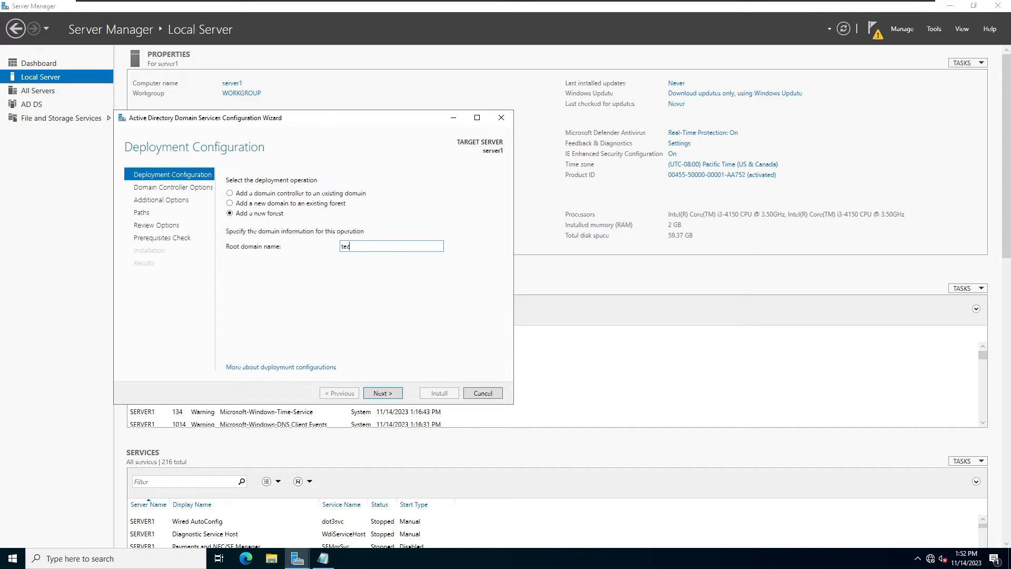
{"action": "type", "text": "hglobe.local"}
{"action": "left_click", "coordinate": [383, 393]}
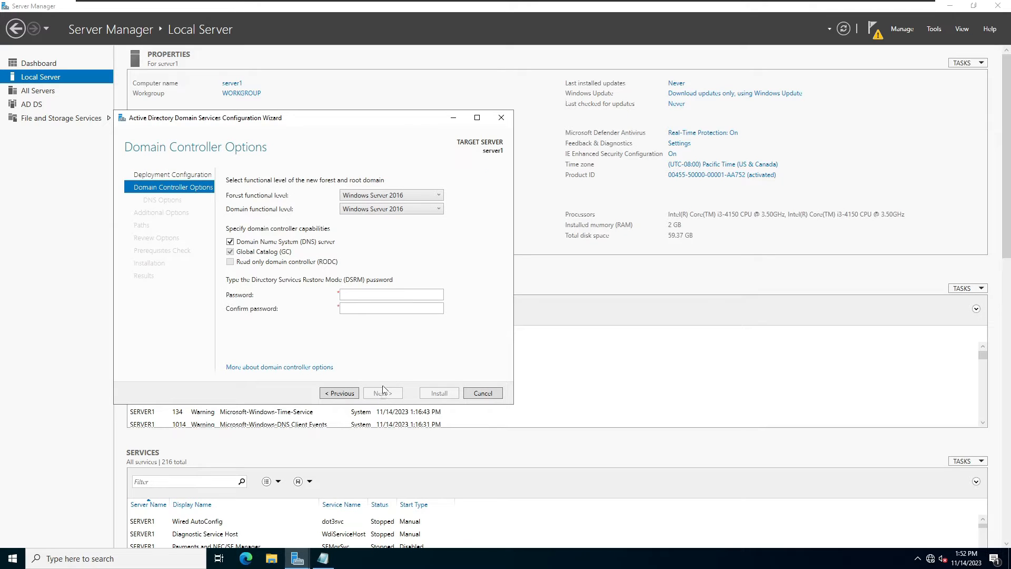
Set the DSRM password and accept the DNS, NetBIOS (techglobe) and path defaults.
{"action": "left_click", "coordinate": [361, 295]}
{"action": "type", "text": "●●●●●●●●●●●"}
{"action": "key", "text": "Tab"}
{"action": "type", "text": "●●●●●●●●●●●"}
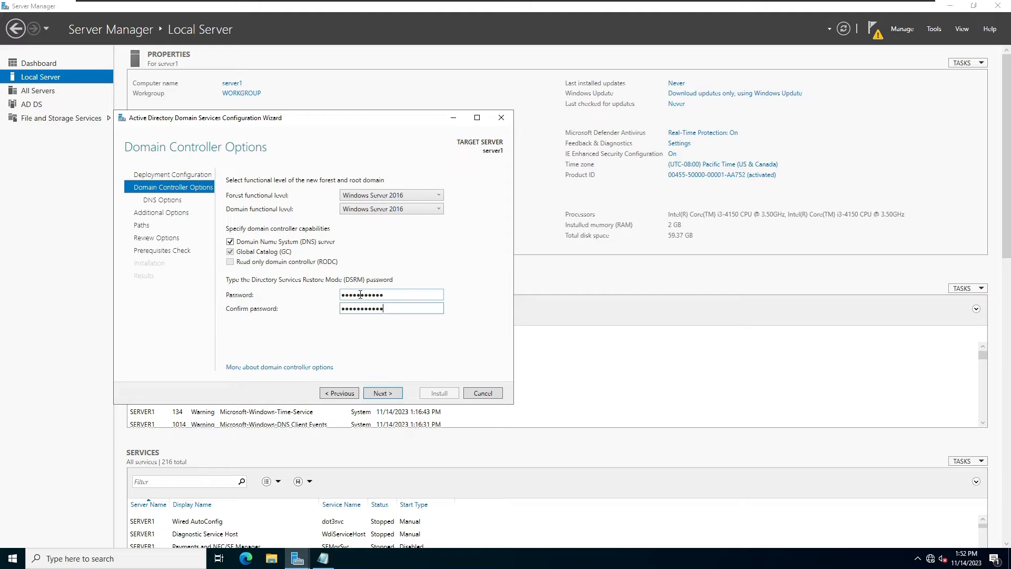
{"action": "key", "text": "Return"}
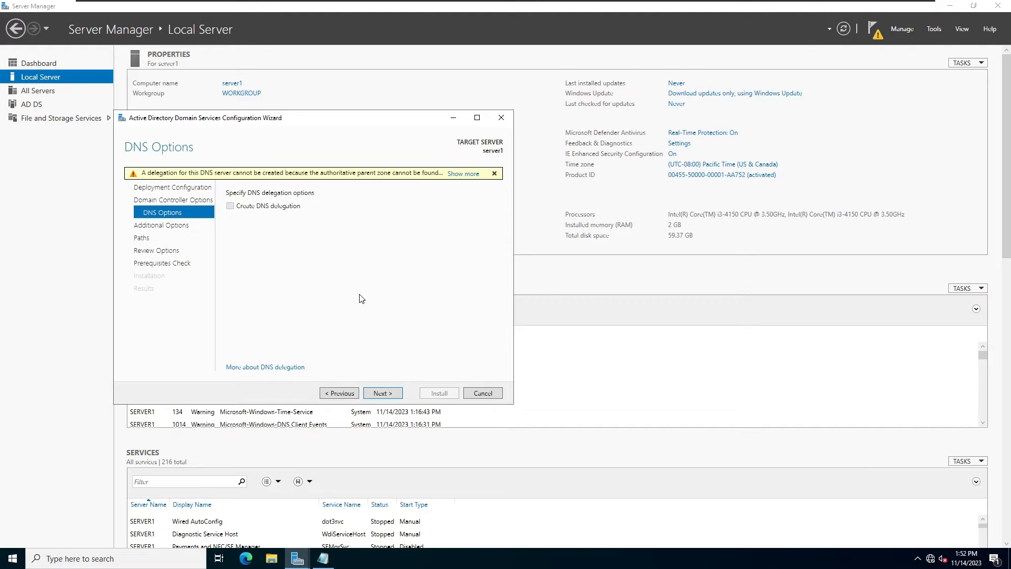
{"action": "left_click", "coordinate": [388, 396]}
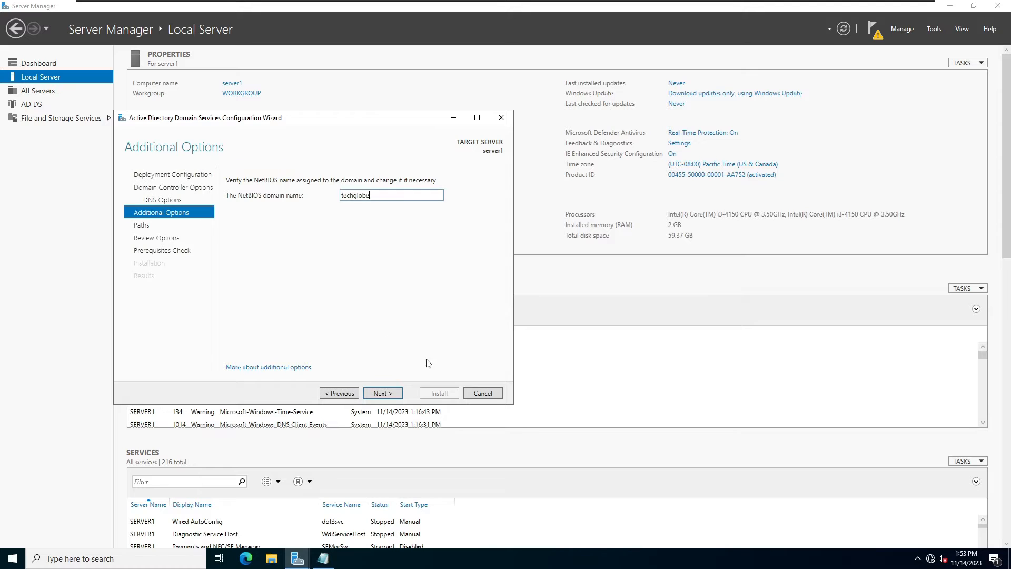
{"action": "left_click", "coordinate": [385, 398]}
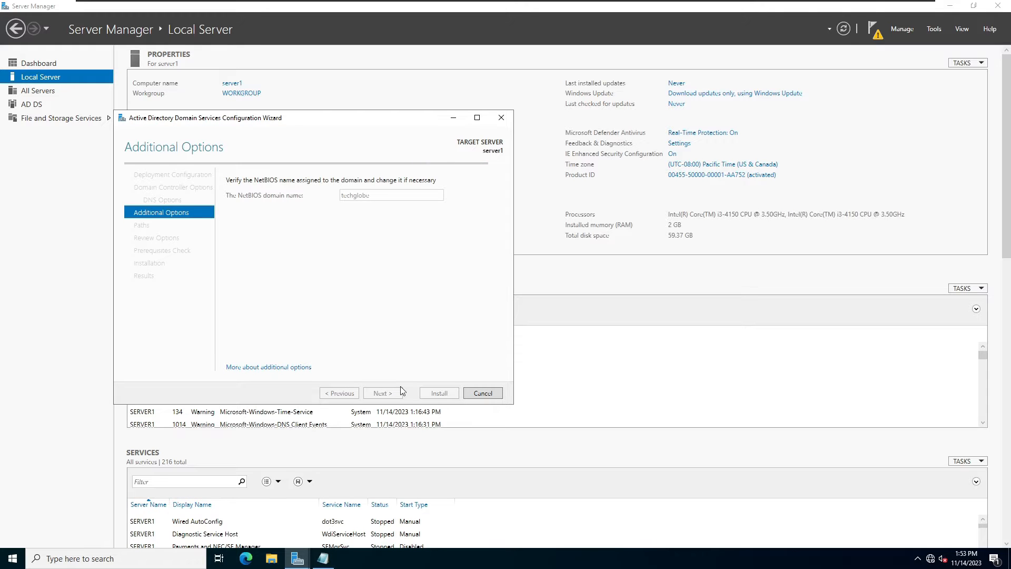
{"action": "left_click", "coordinate": [399, 395]}
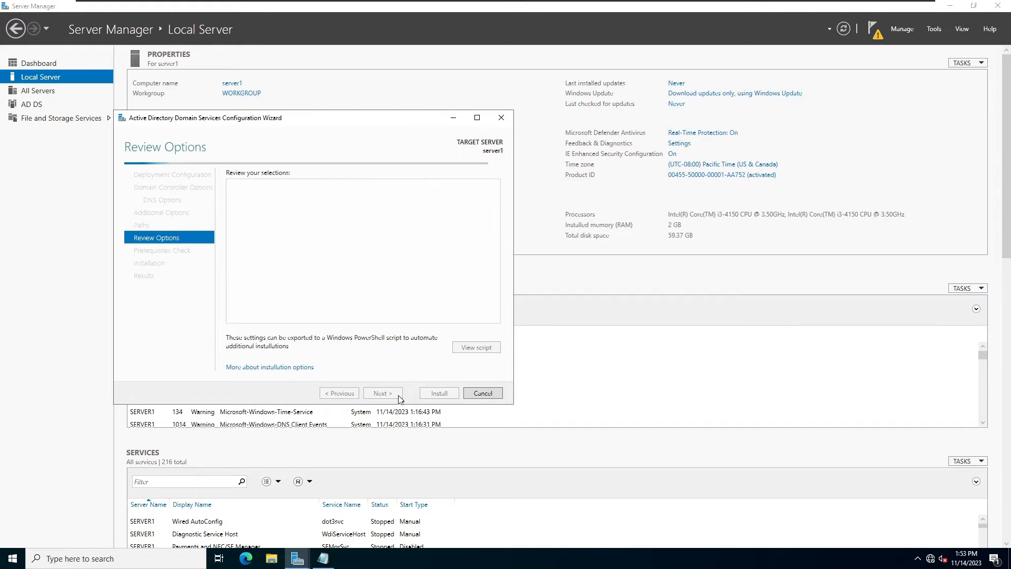
Install the domain controller, dismiss the sign-out notice, and sign back in after reboot.
{"action": "left_click", "coordinate": [398, 394]}
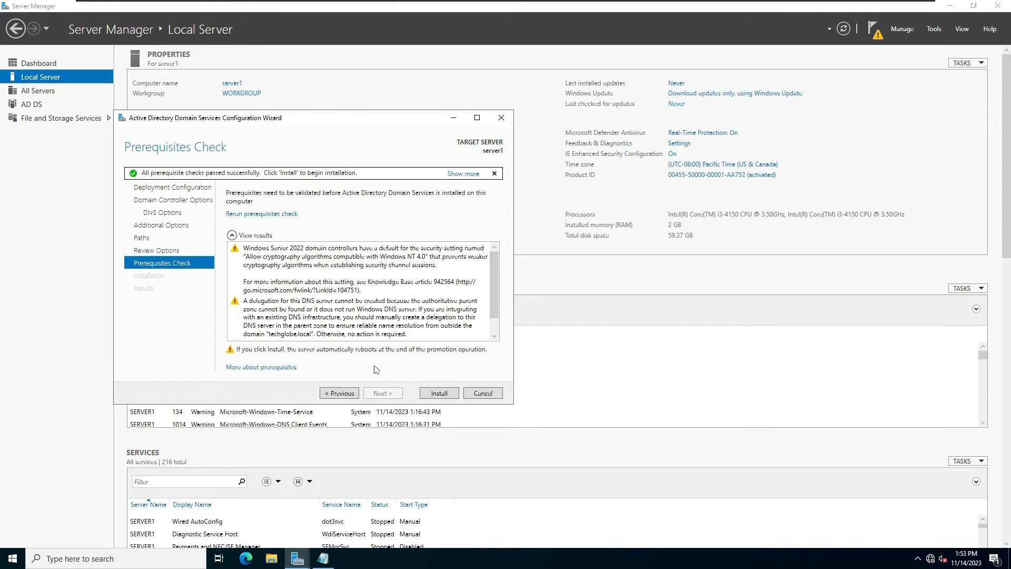
{"action": "left_click", "coordinate": [441, 395]}
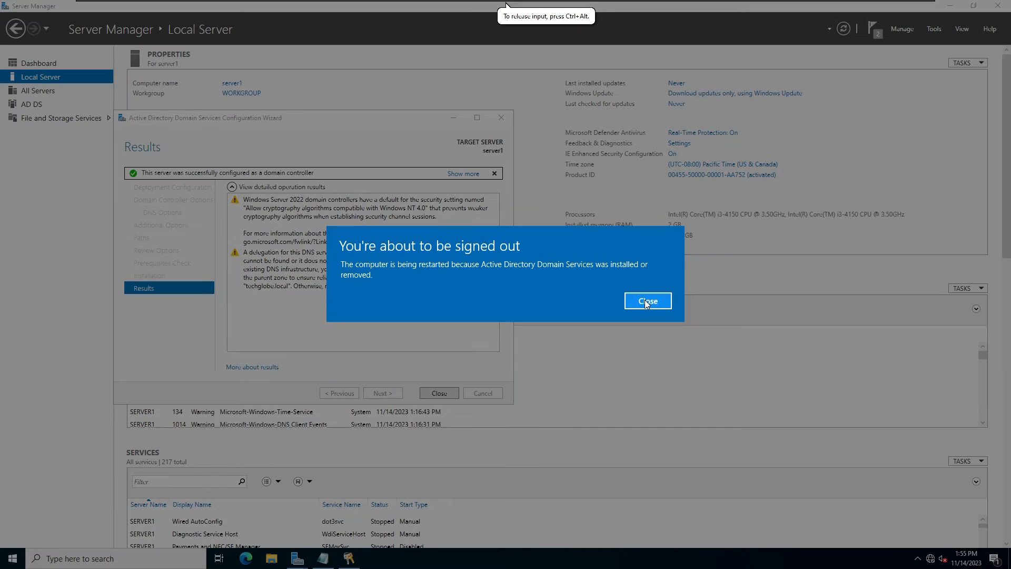
{"action": "left_click", "coordinate": [653, 298]}
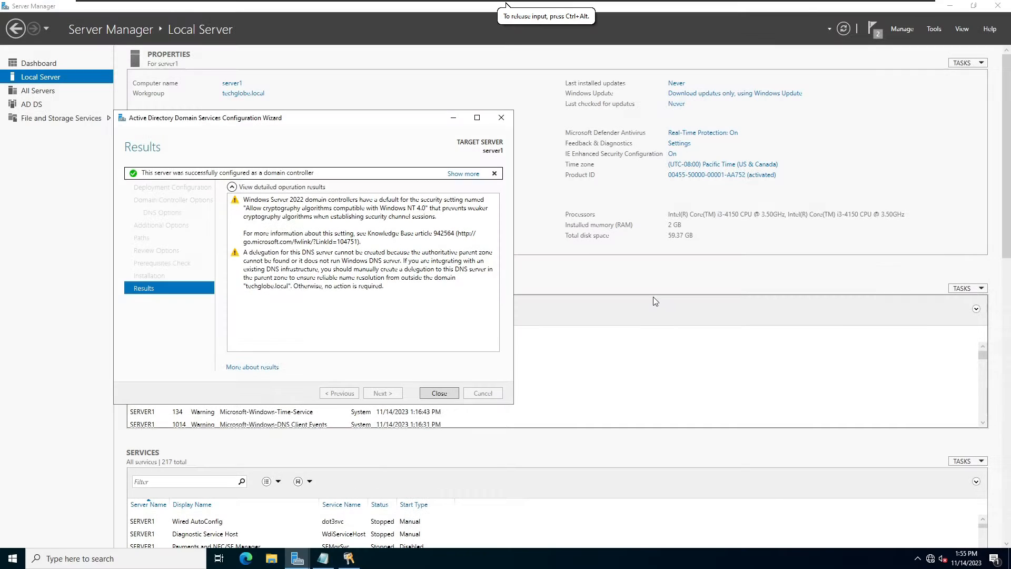
{"action": "left_click", "coordinate": [446, 393]}
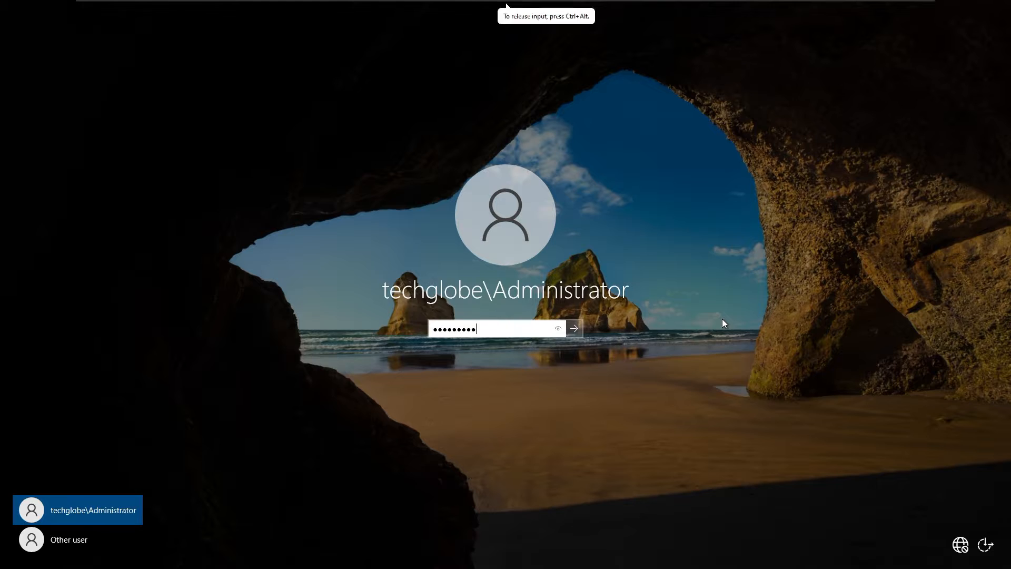
{"action": "key", "text": "Return"}
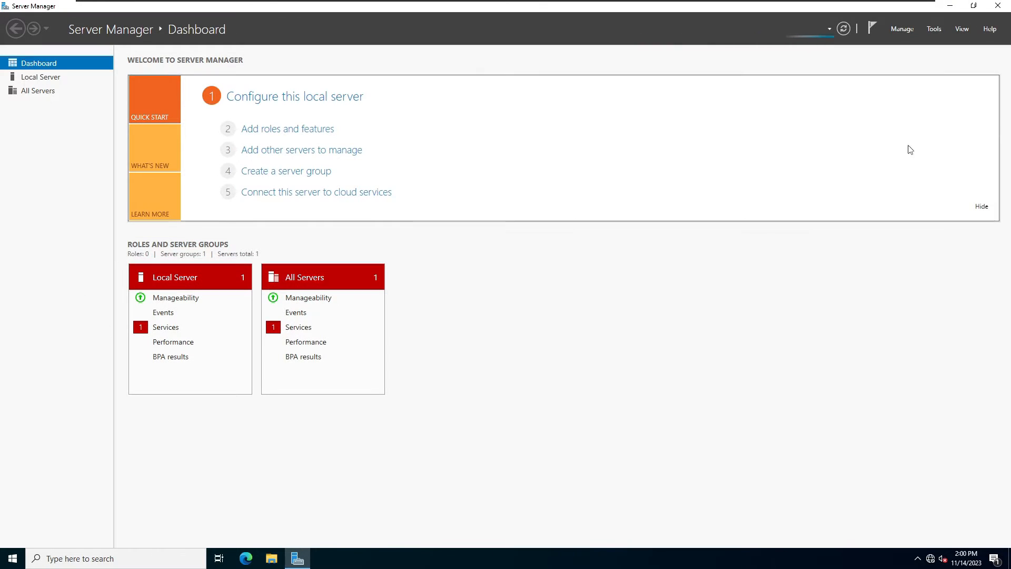
In Active Directory Users and Computers, add an organizational unit named HR under techglobe.local.
{"action": "left_click", "coordinate": [934, 32]}
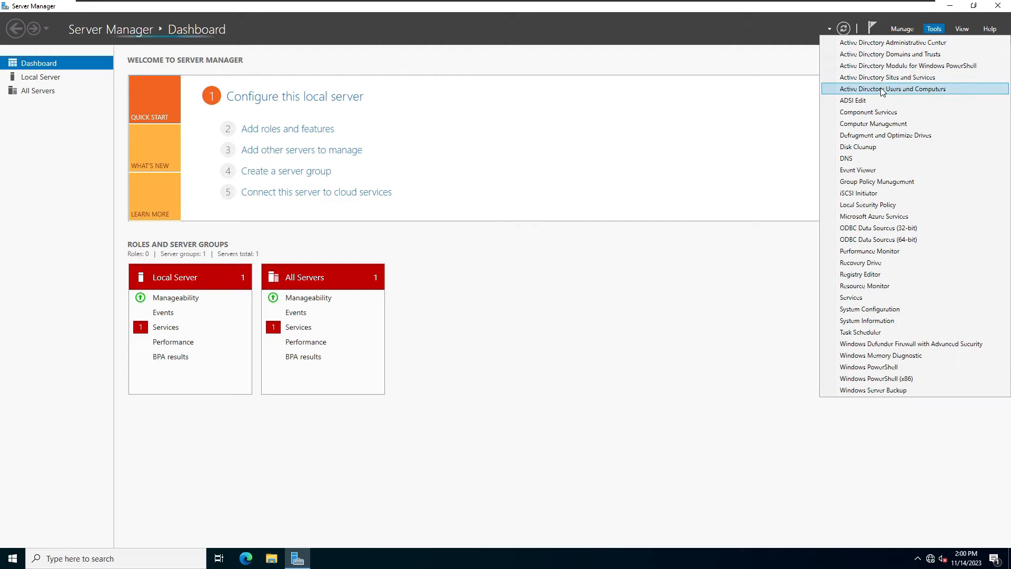
{"action": "left_click", "coordinate": [902, 89]}
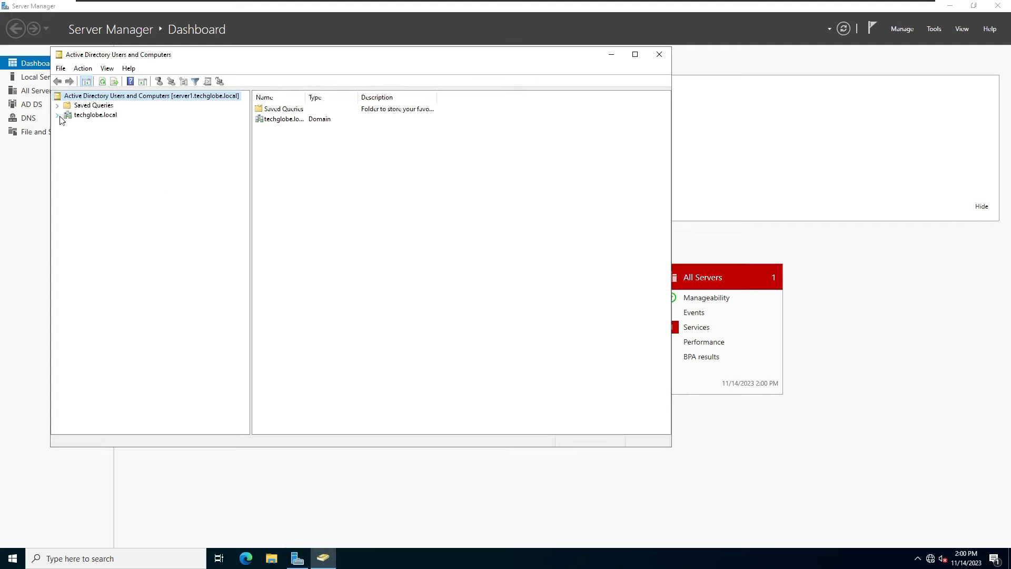
{"action": "left_click", "coordinate": [57, 114]}
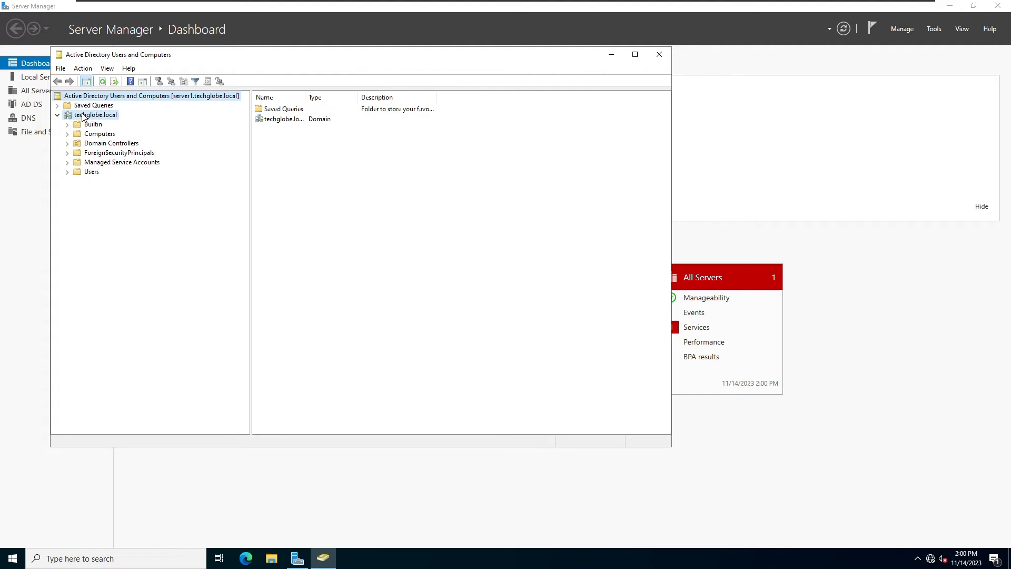
{"action": "right_click", "coordinate": [84, 115]}
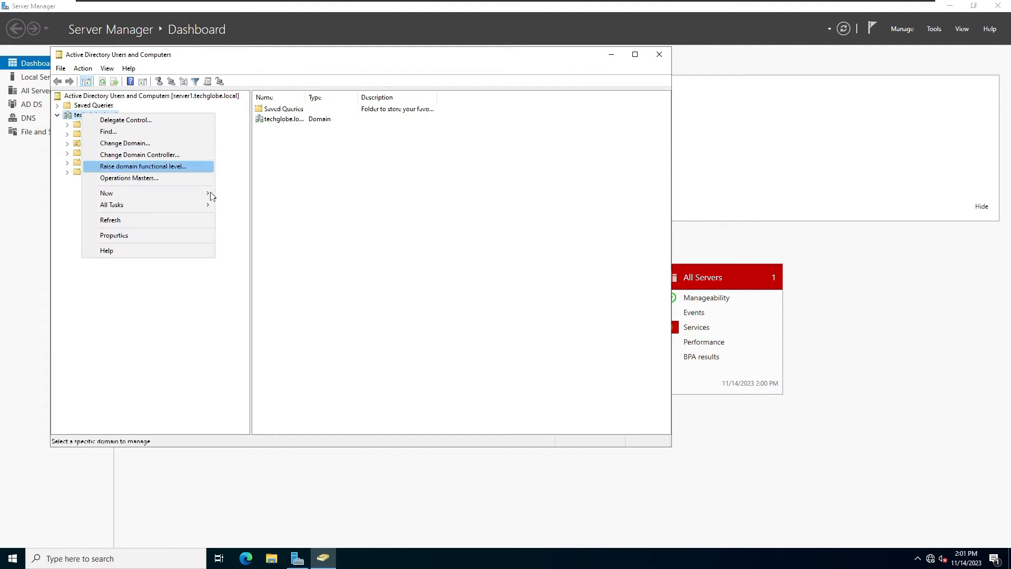
{"action": "mouse_move", "coordinate": [161, 194]}
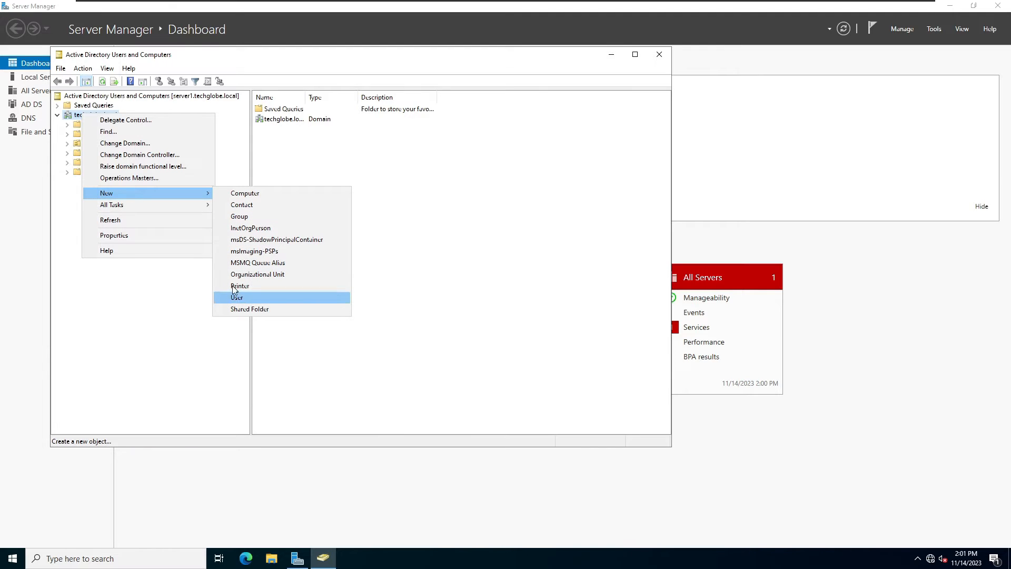
{"action": "left_click", "coordinate": [245, 275]}
{"action": "type", "text": "HR"}
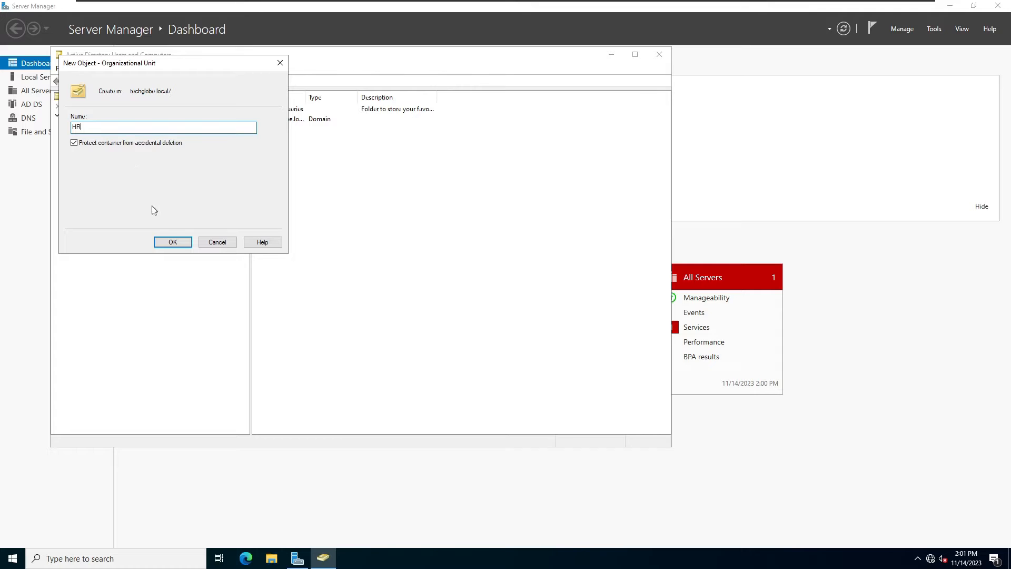
{"action": "left_click", "coordinate": [175, 242]}
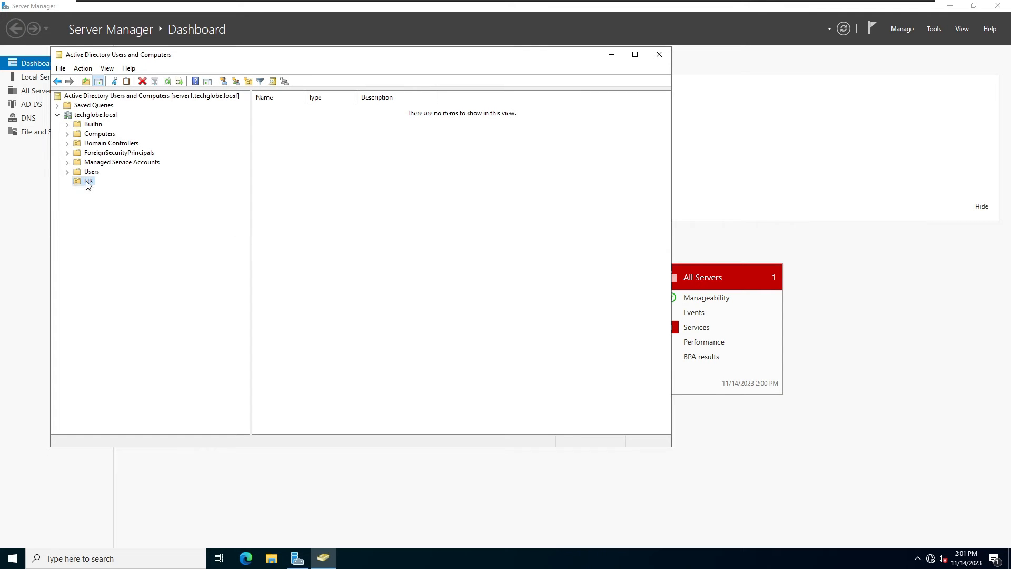
Create the OFFICE security group inside the HR unit.
{"action": "right_click", "coordinate": [87, 182]}
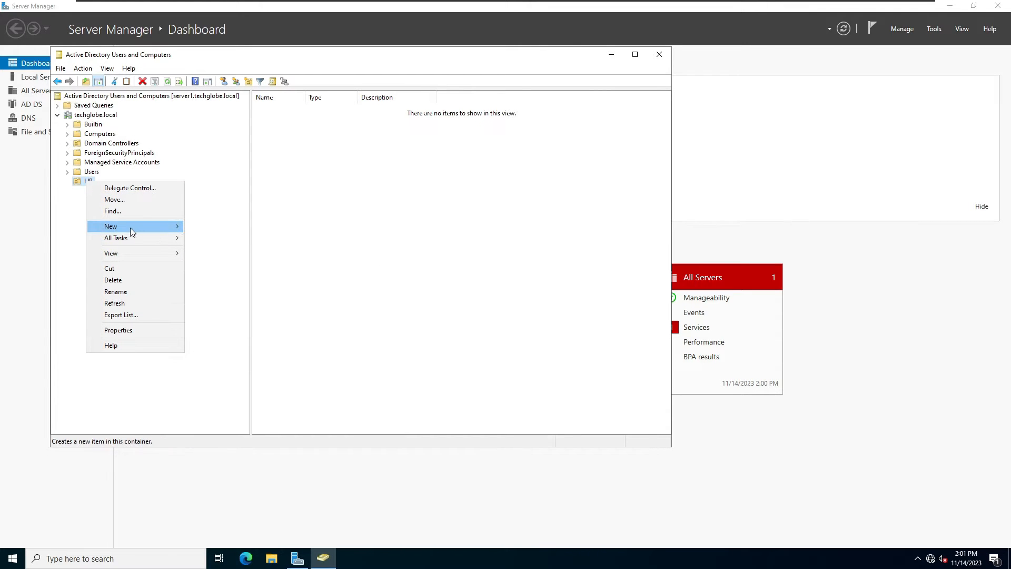
{"action": "mouse_move", "coordinate": [131, 227]}
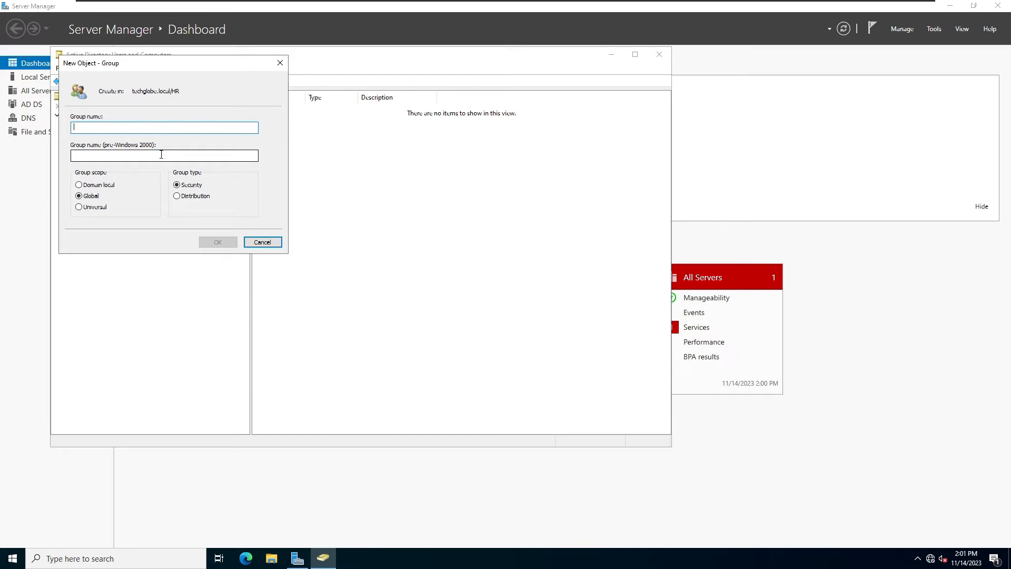
{"action": "type", "text": "OFFICE"}
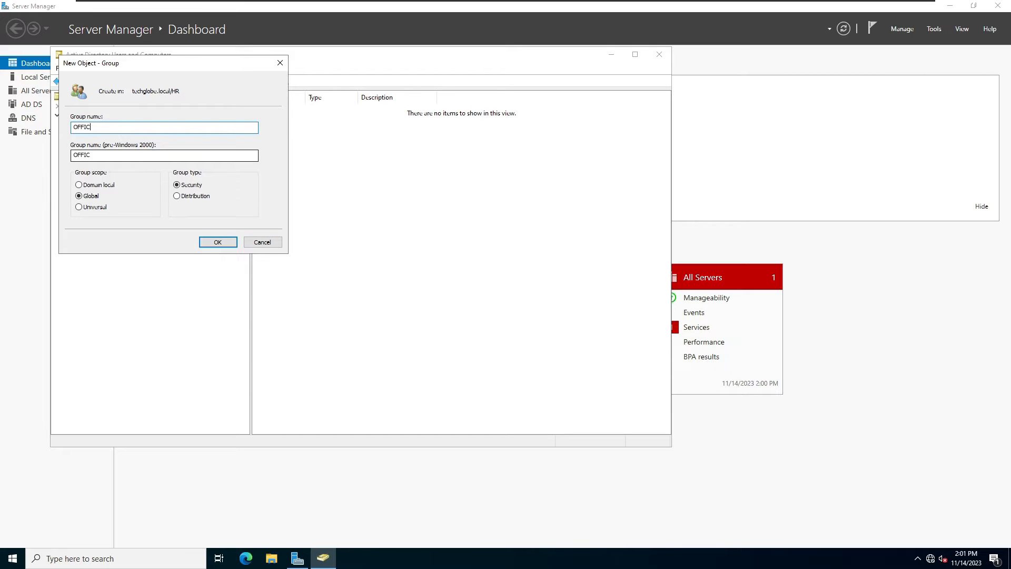
{"action": "left_click", "coordinate": [208, 243]}
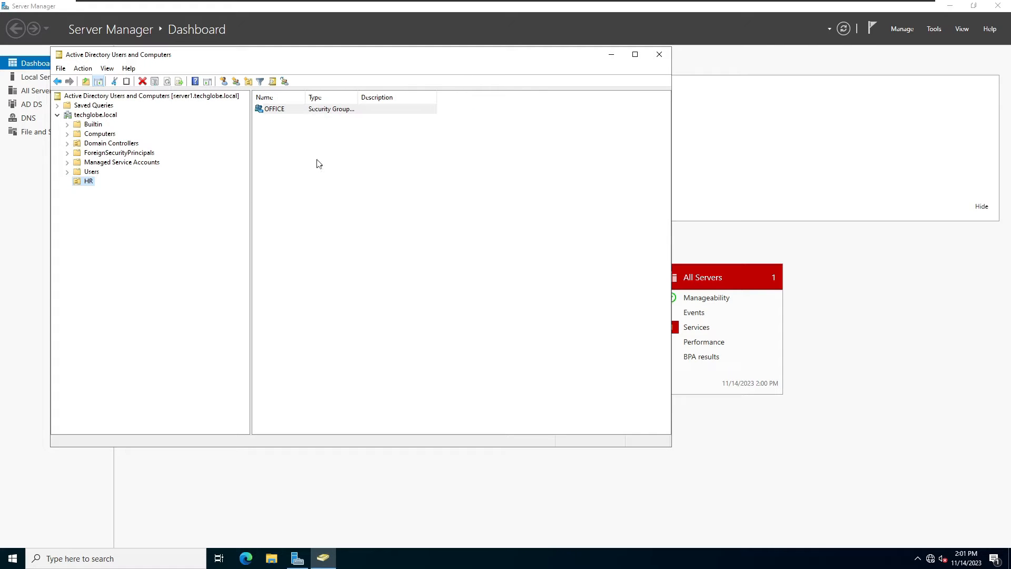
Start a new user in HR, entering the user's first name and logon name.
{"action": "right_click", "coordinate": [297, 157]}
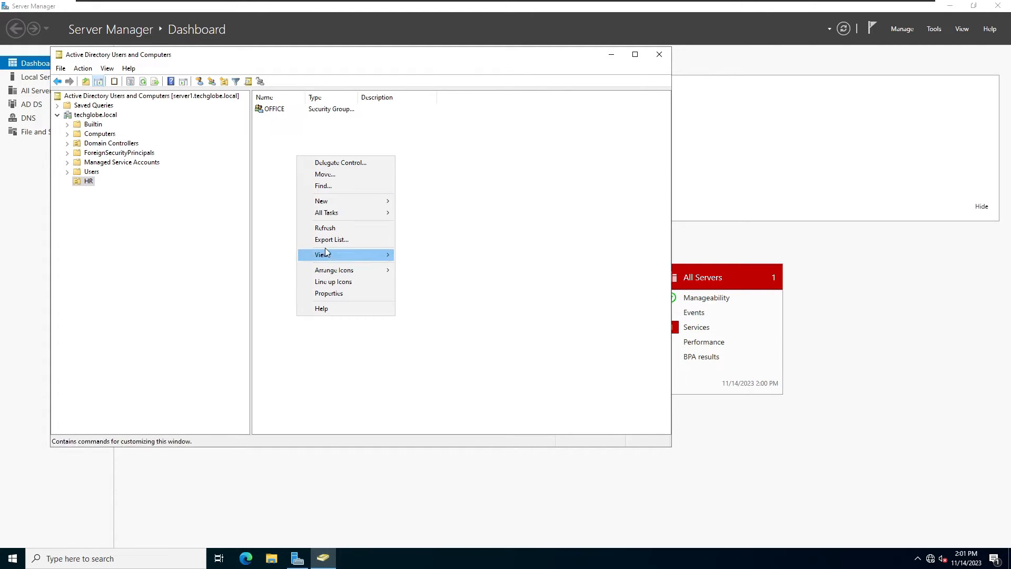
{"action": "mouse_move", "coordinate": [331, 200]}
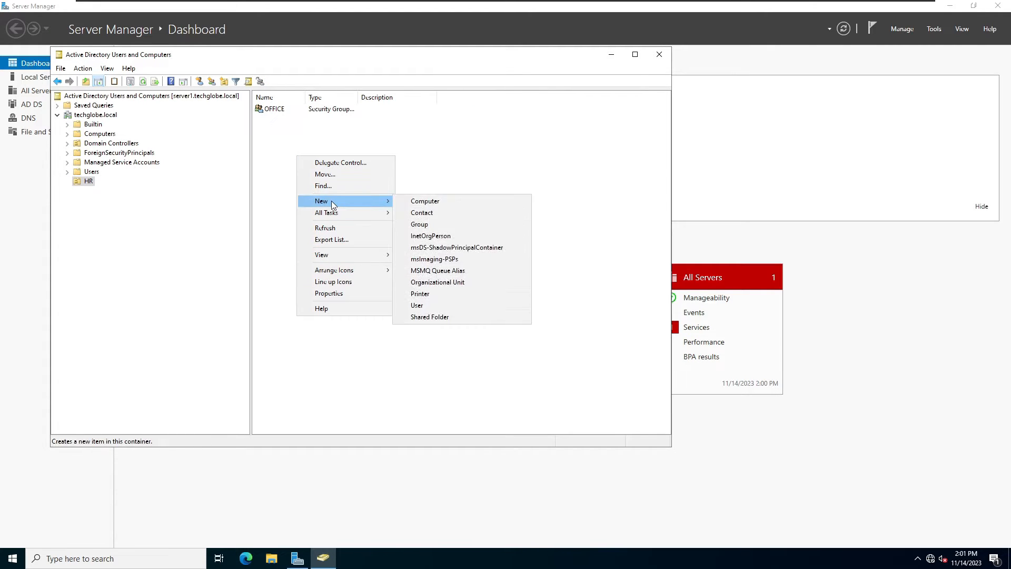
{"action": "left_click", "coordinate": [417, 306]}
{"action": "type", "text": "lyra"}
{"action": "key", "text": "Tab"}
{"action": "key", "text": "Tab"}
{"action": "key", "text": "Tab"}
{"action": "key", "text": "Tab"}
{"action": "type", "text": "ly"}
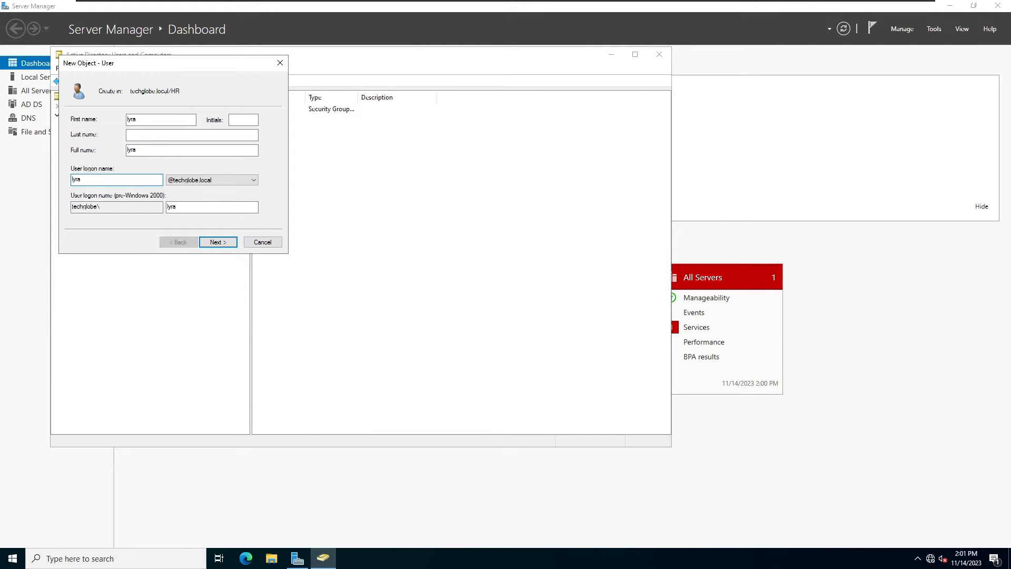
{"action": "type", "text": "ra"}
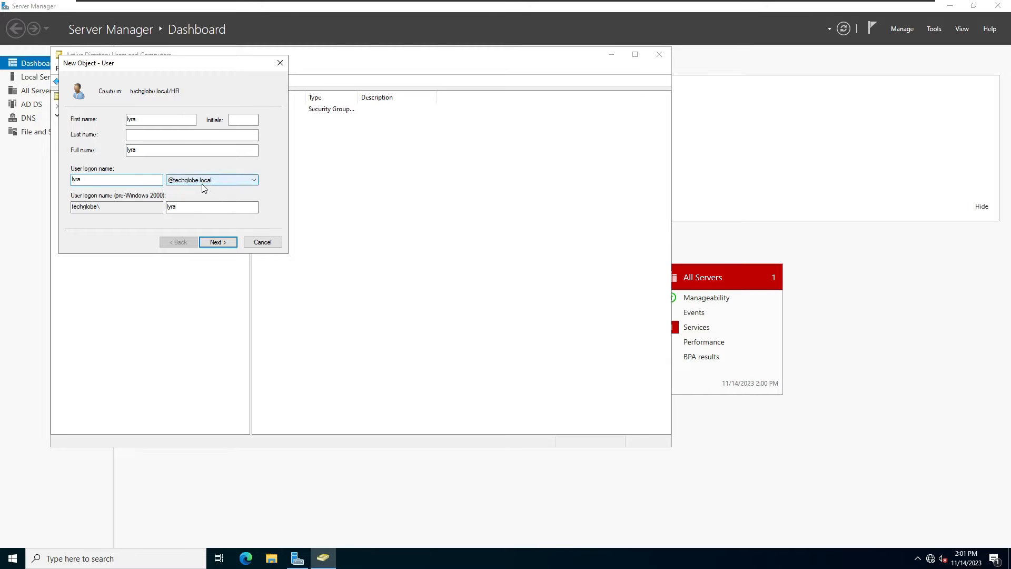
{"action": "left_click", "coordinate": [227, 242]}
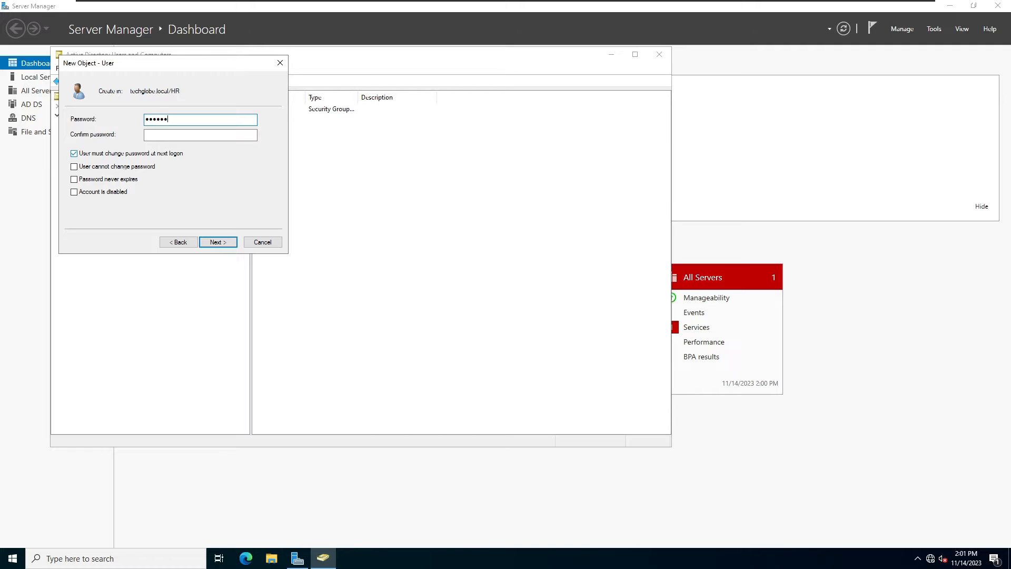
Set the user's password, make it never expire and unchangeable, and finish the user.
{"action": "type", "text": "23"}
{"action": "key", "text": "Tab"}
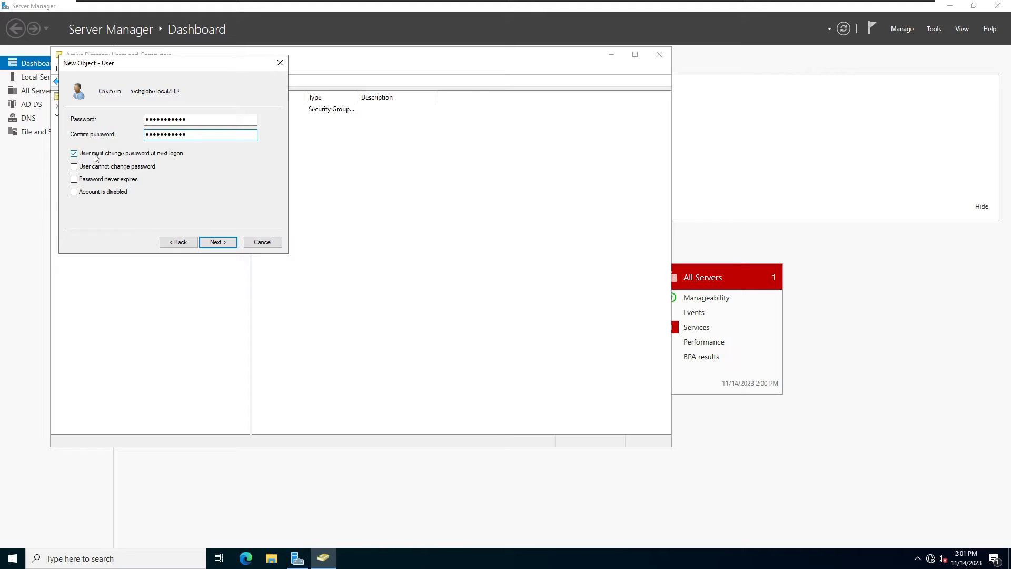
{"action": "left_click", "coordinate": [75, 154]}
{"action": "left_click", "coordinate": [75, 167]}
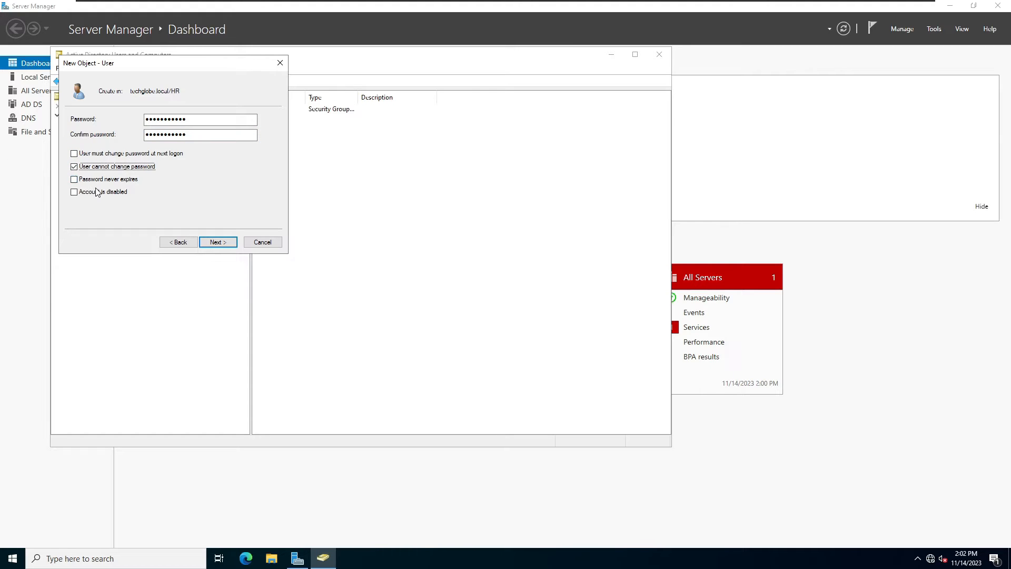
{"action": "left_click", "coordinate": [74, 179]}
{"action": "left_click", "coordinate": [232, 242]}
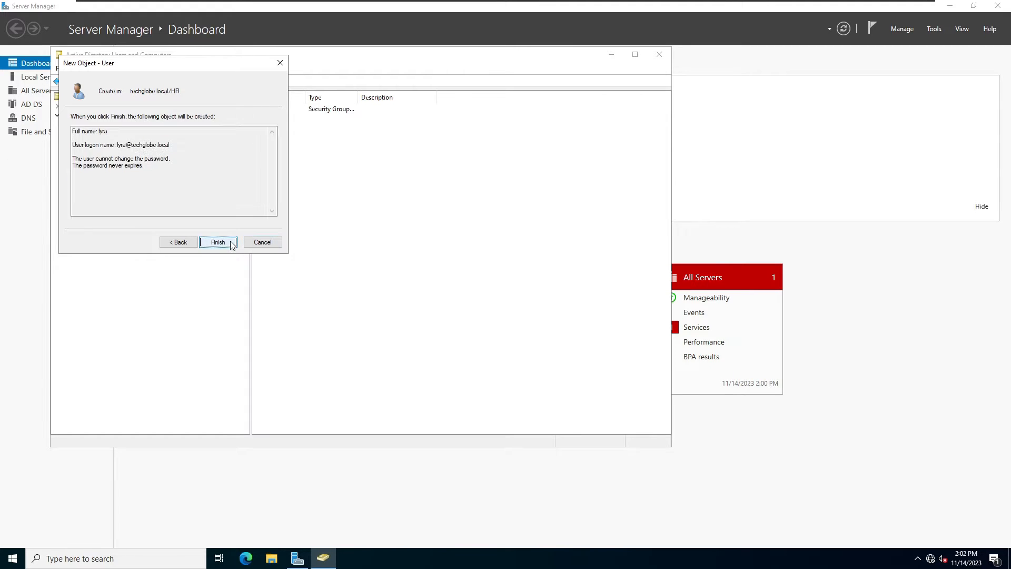
{"action": "left_click", "coordinate": [230, 243]}
{"action": "left_click", "coordinate": [296, 143]}
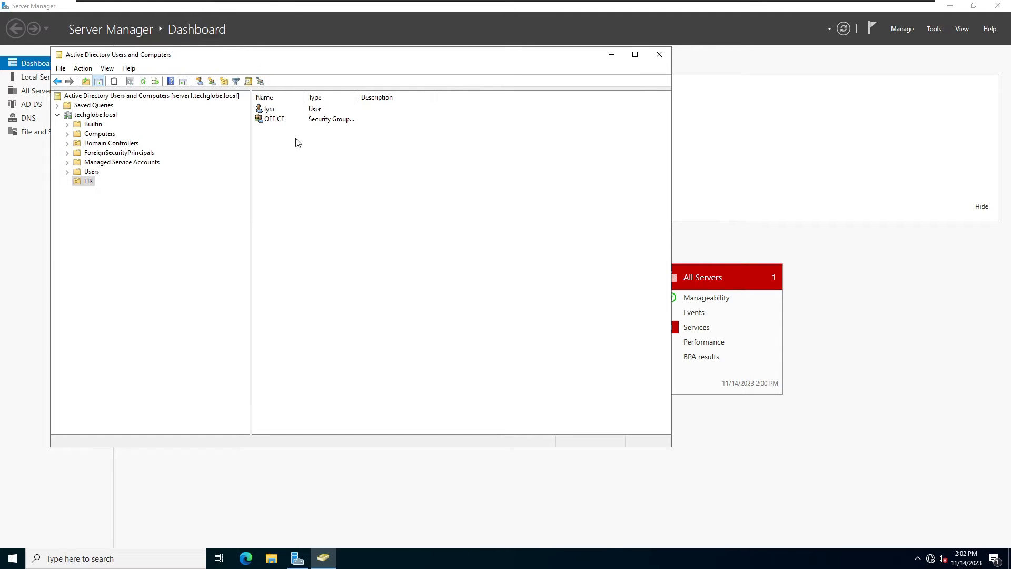
Add the new user to the OFFICE group's members and apply the change.
{"action": "right_click", "coordinate": [285, 121]}
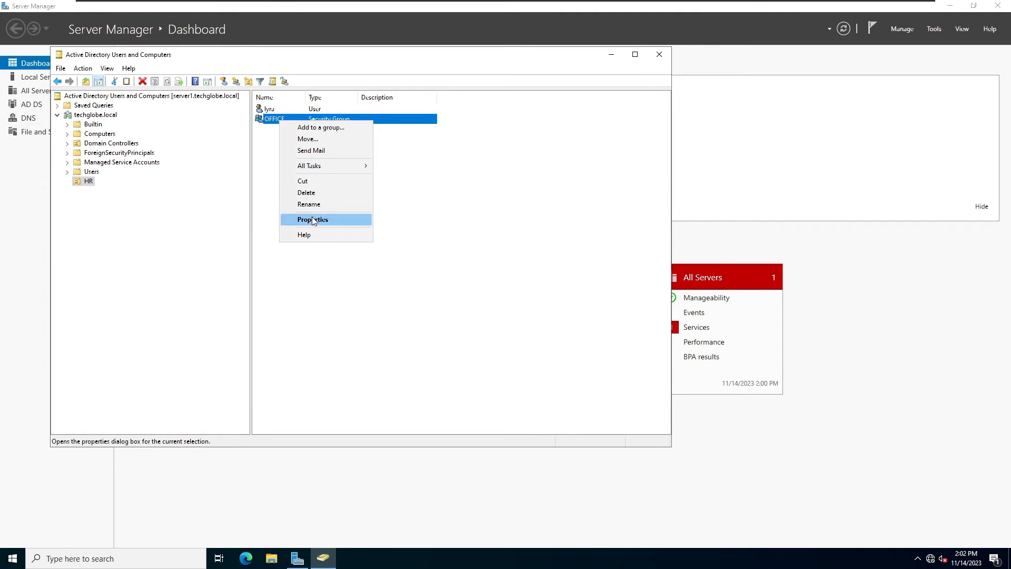
{"action": "left_click", "coordinate": [313, 222]}
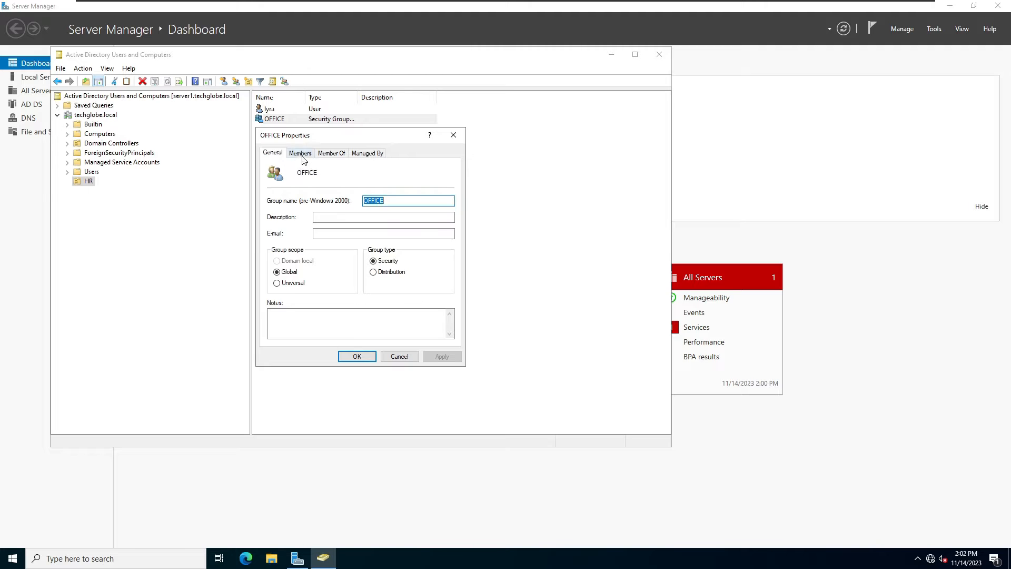
{"action": "left_click", "coordinate": [303, 158]}
{"action": "left_click", "coordinate": [286, 326]}
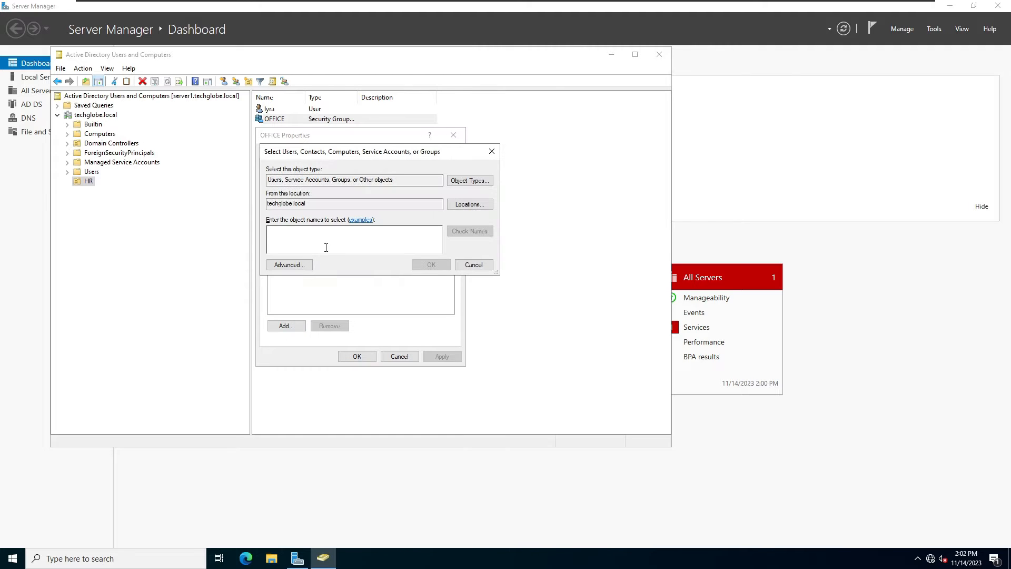
{"action": "type", "text": "ly"}
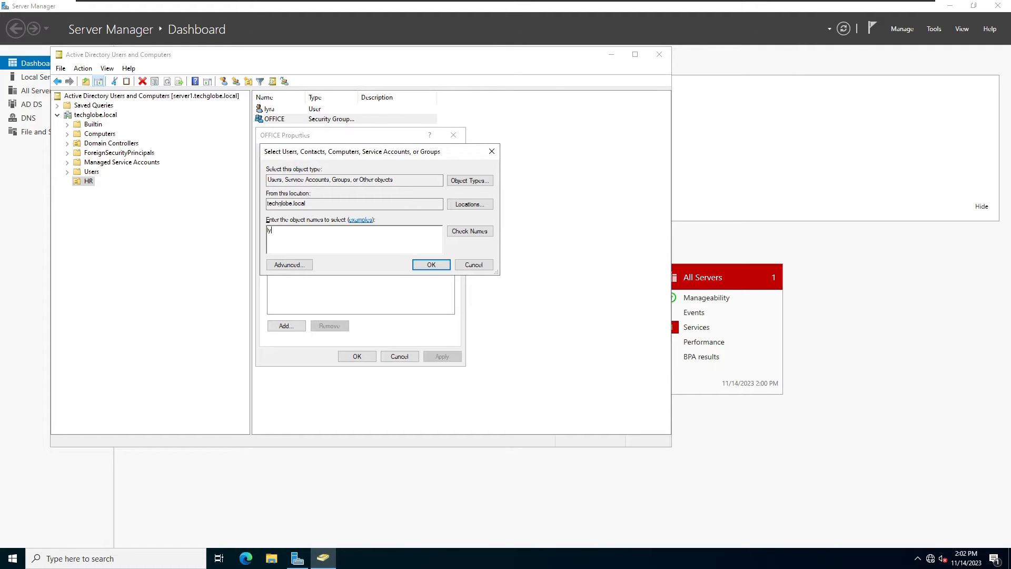
{"action": "left_click", "coordinate": [470, 231]}
{"action": "left_click", "coordinate": [426, 265]}
{"action": "left_click", "coordinate": [443, 357]}
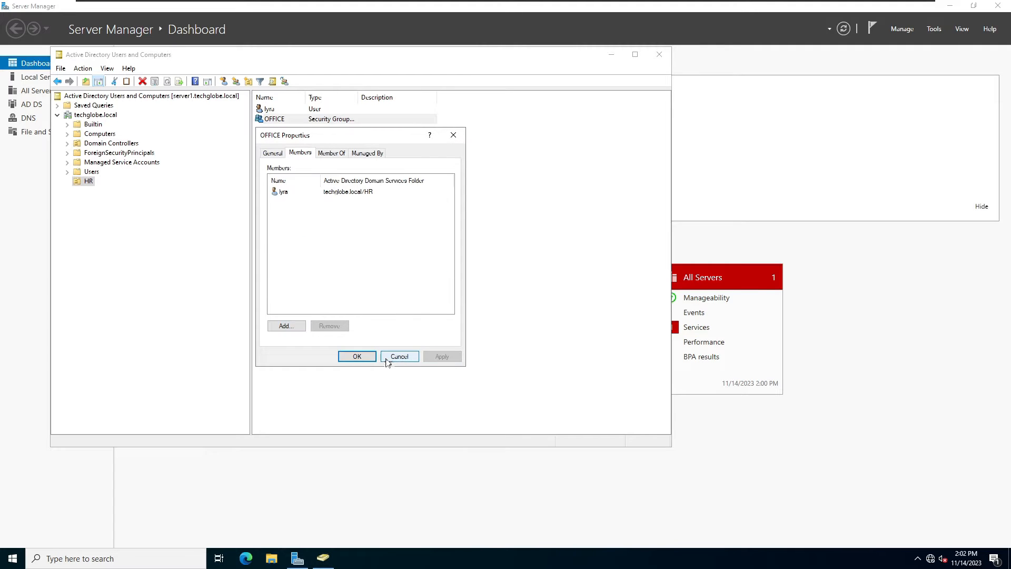
{"action": "left_click", "coordinate": [362, 357]}
{"action": "left_click", "coordinate": [341, 228]}
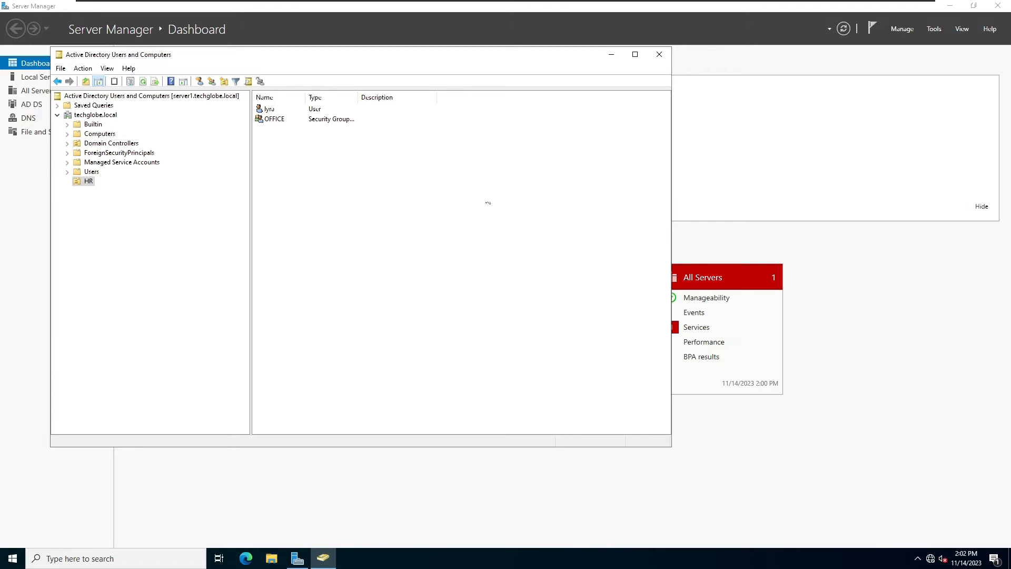
Verify Ethernet0 uses static IPv4 192.168.60.137 with DNS 192.168.60.137, then return to the dashboard.
{"action": "left_click", "coordinate": [611, 55]}
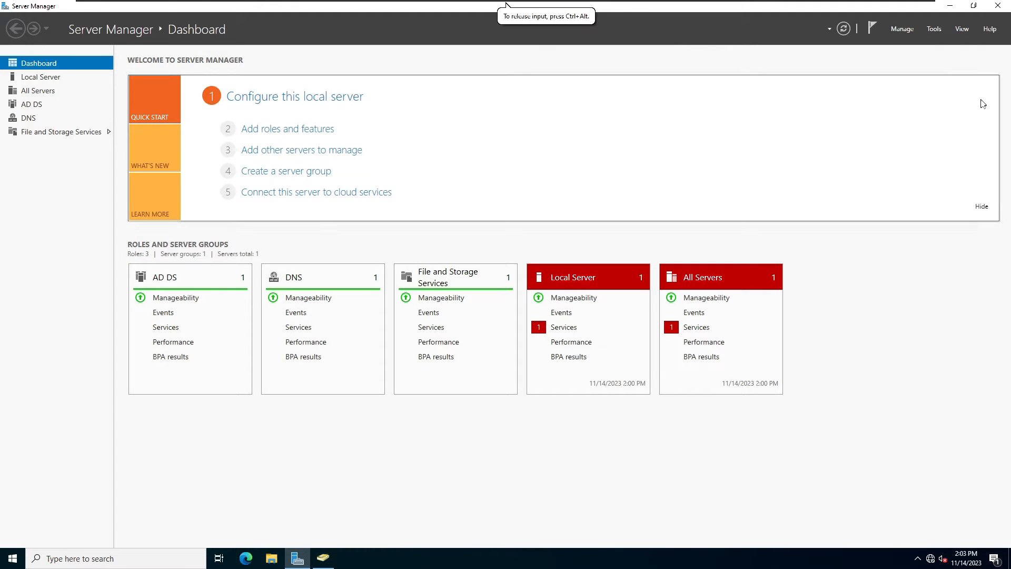
{"action": "right_click", "coordinate": [931, 558]}
{"action": "left_click", "coordinate": [929, 540]}
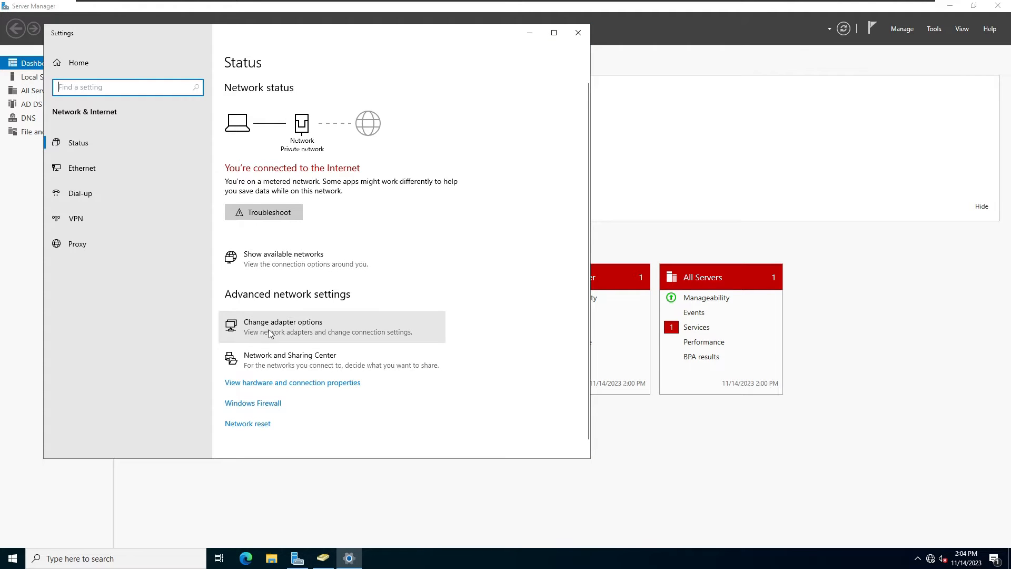
{"action": "left_click", "coordinate": [270, 333]}
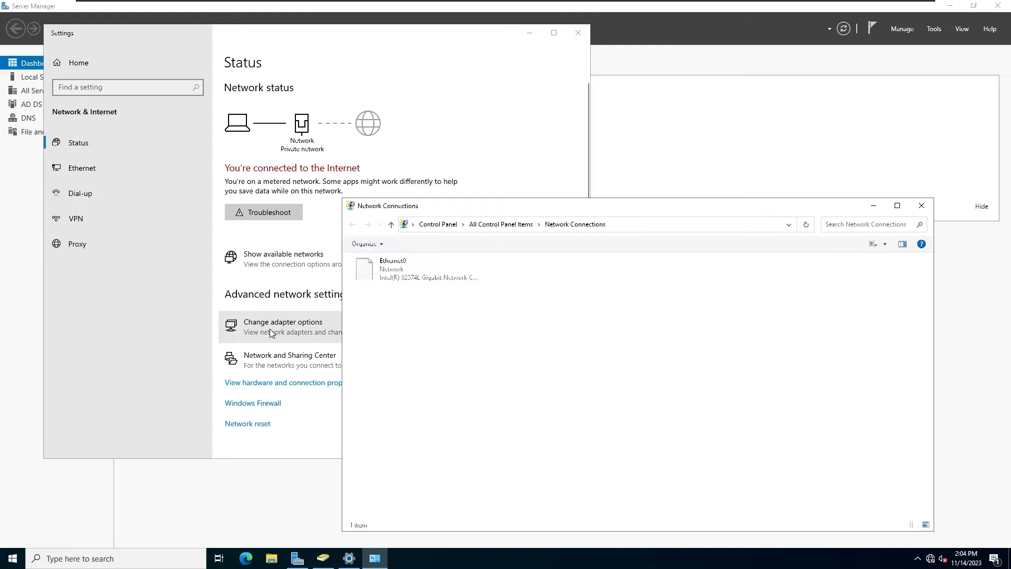
{"action": "left_click", "coordinate": [389, 274]}
{"action": "right_click", "coordinate": [390, 273]}
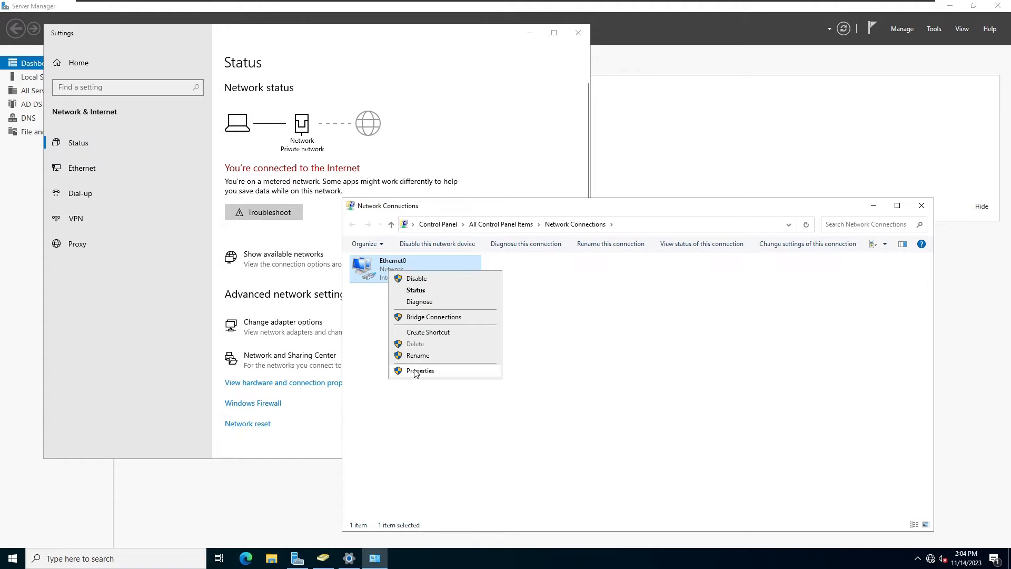
{"action": "left_click", "coordinate": [415, 433]}
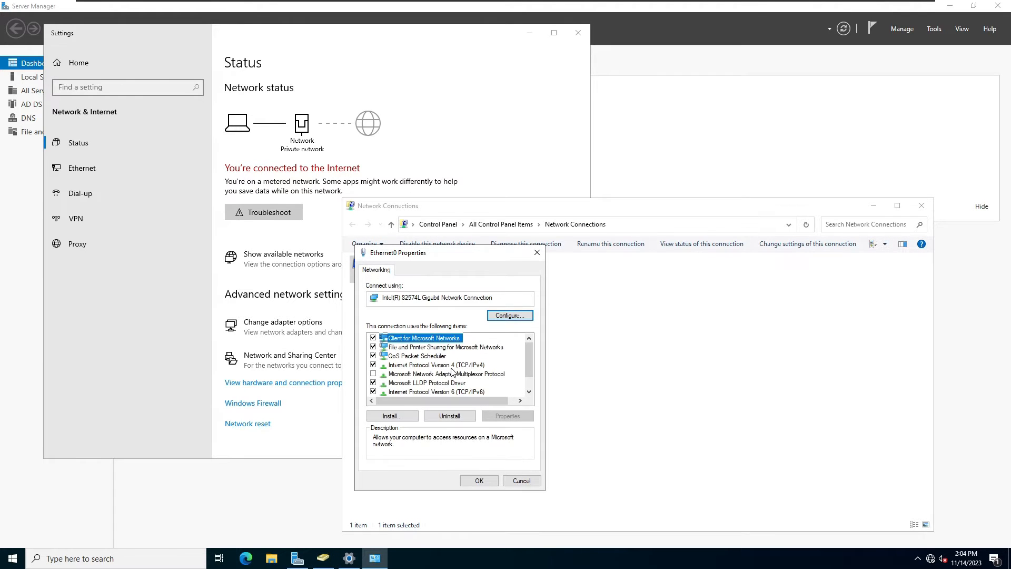
{"action": "double_click", "coordinate": [452, 365]}
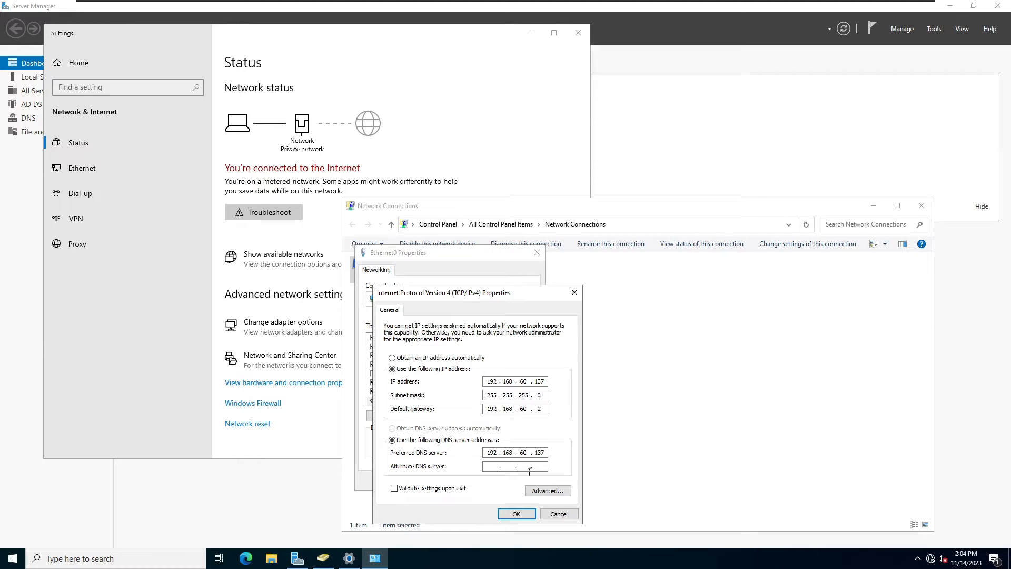
{"action": "left_click", "coordinate": [516, 514]}
{"action": "left_click", "coordinate": [478, 473]}
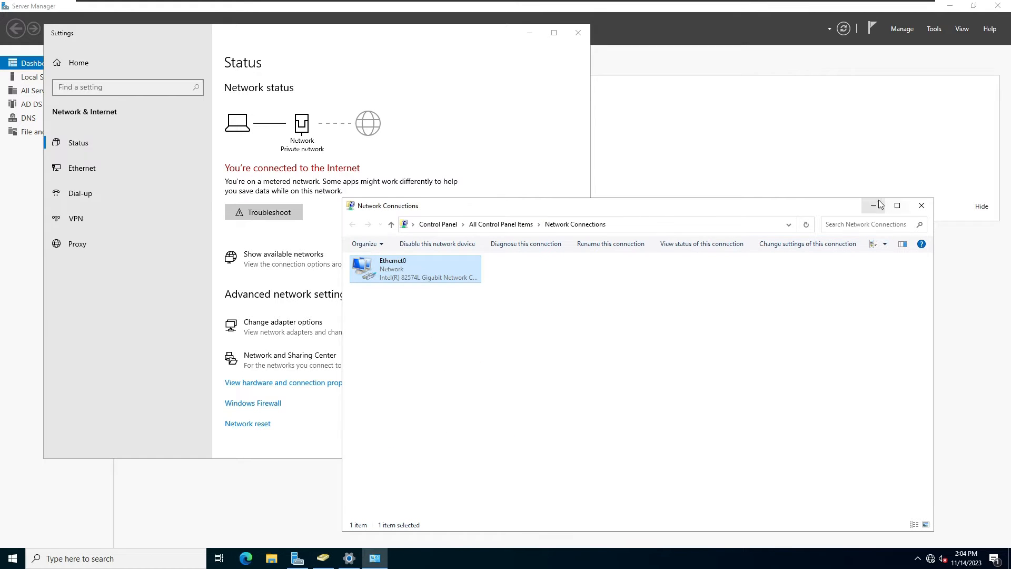
{"action": "left_click", "coordinate": [868, 160]}
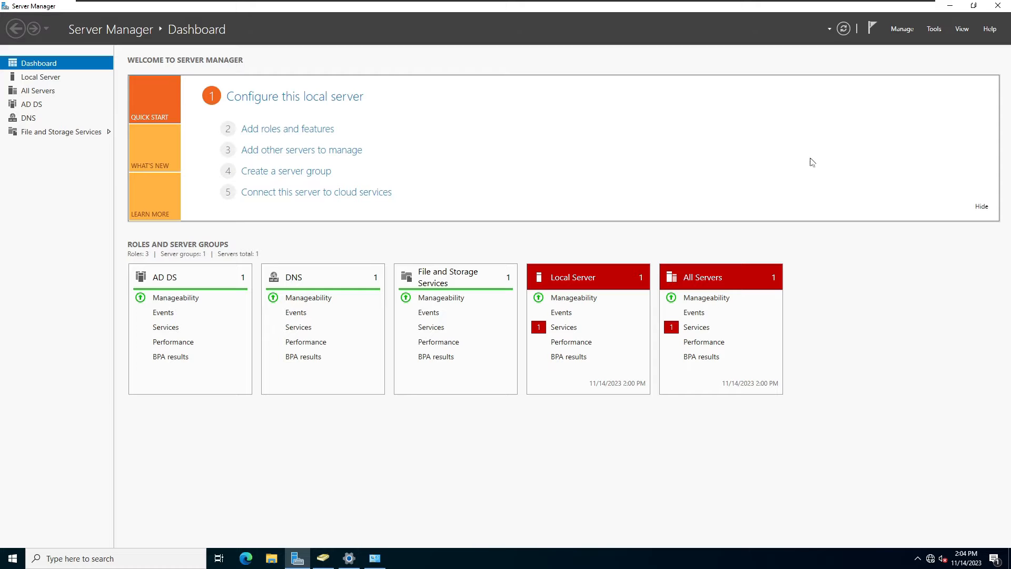
In DNS Manager, start a new IPv4 reverse lookup zone keeping the default type and replication.
{"action": "left_click", "coordinate": [939, 31]}
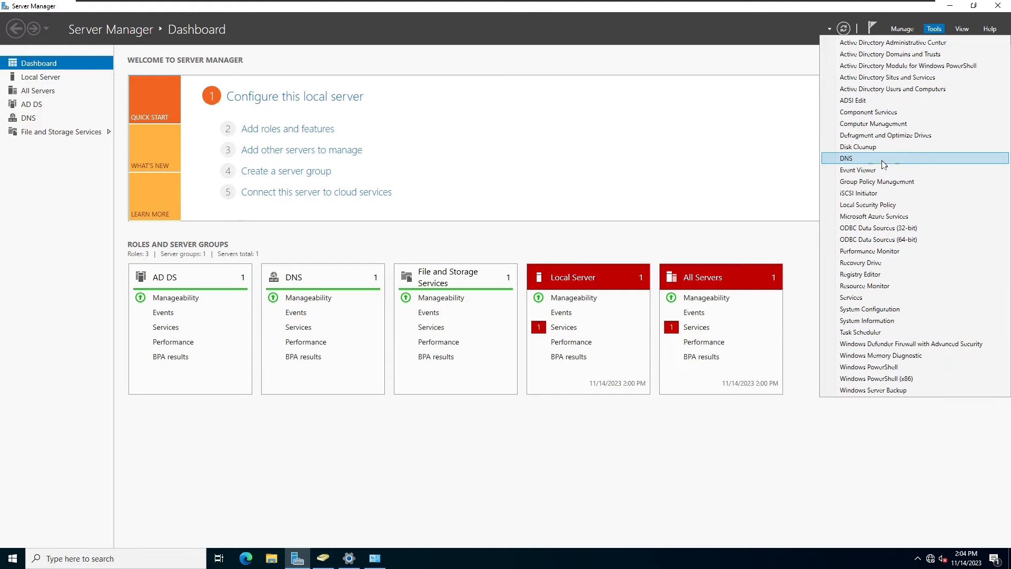
{"action": "left_click", "coordinate": [845, 159]}
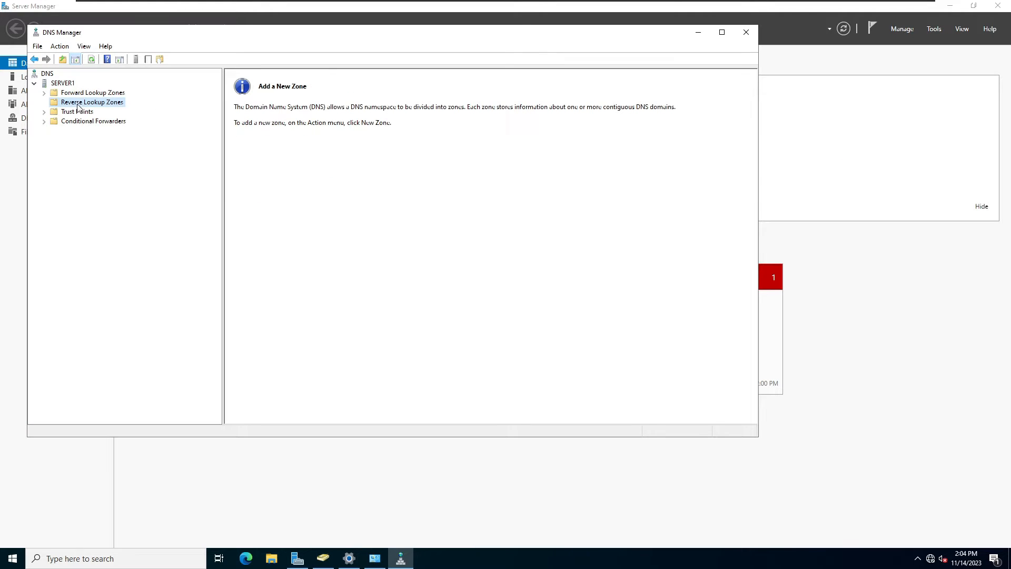
{"action": "left_click", "coordinate": [63, 84]}
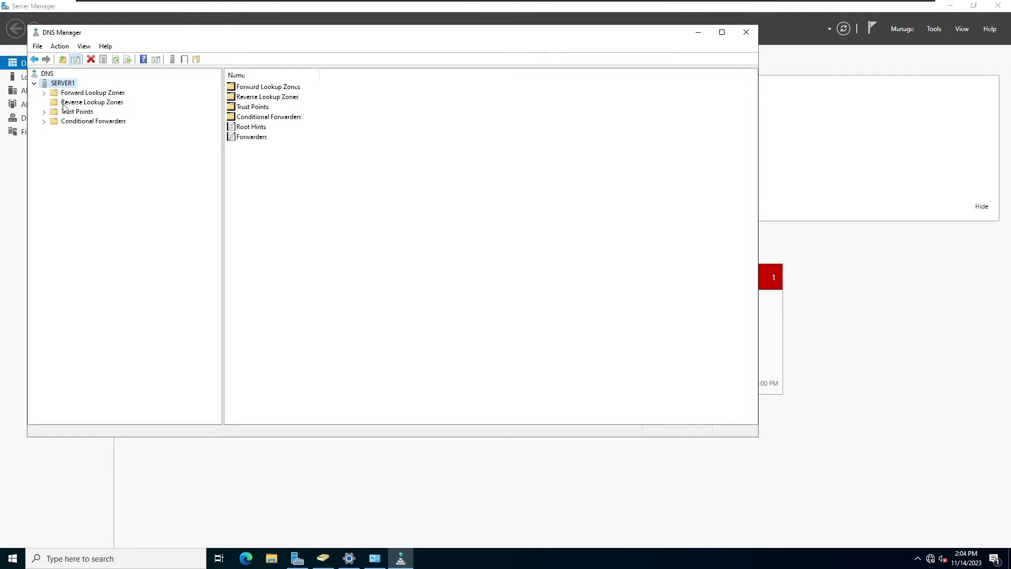
{"action": "right_click", "coordinate": [64, 103]}
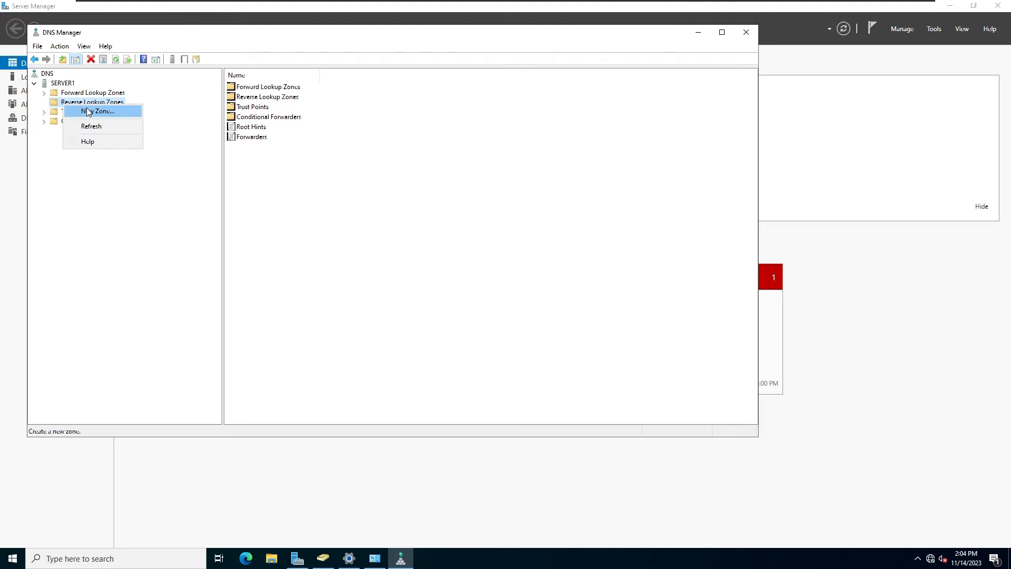
{"action": "left_click", "coordinate": [115, 112]}
{"action": "left_click", "coordinate": [228, 230]}
{"action": "left_click", "coordinate": [228, 230]}
{"action": "left_click", "coordinate": [228, 230]}
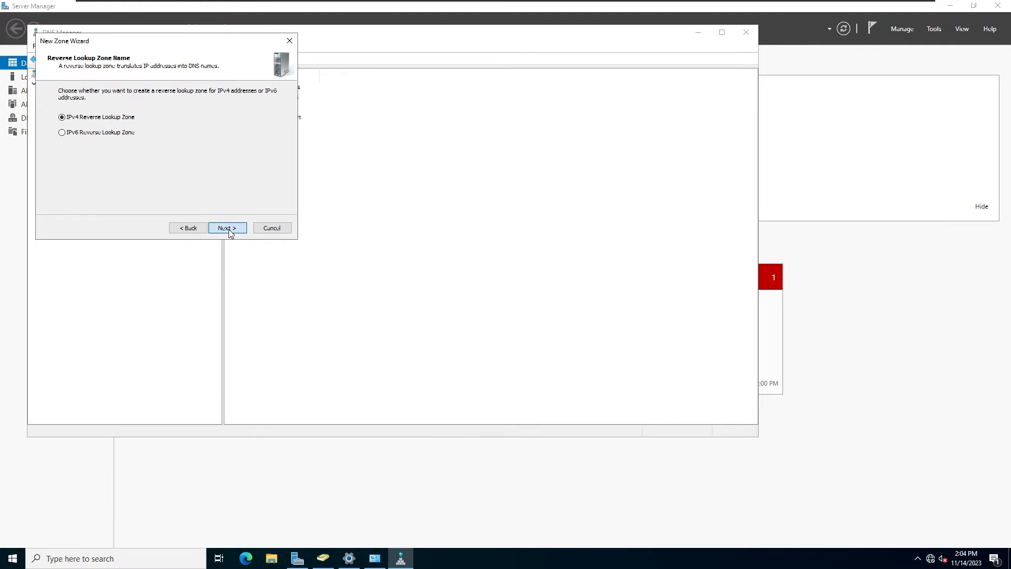
{"action": "left_click", "coordinate": [228, 230]}
Enter network ID 192.168.60 and finish the zone with secure-only dynamic updates.
{"action": "left_click", "coordinate": [79, 113]}
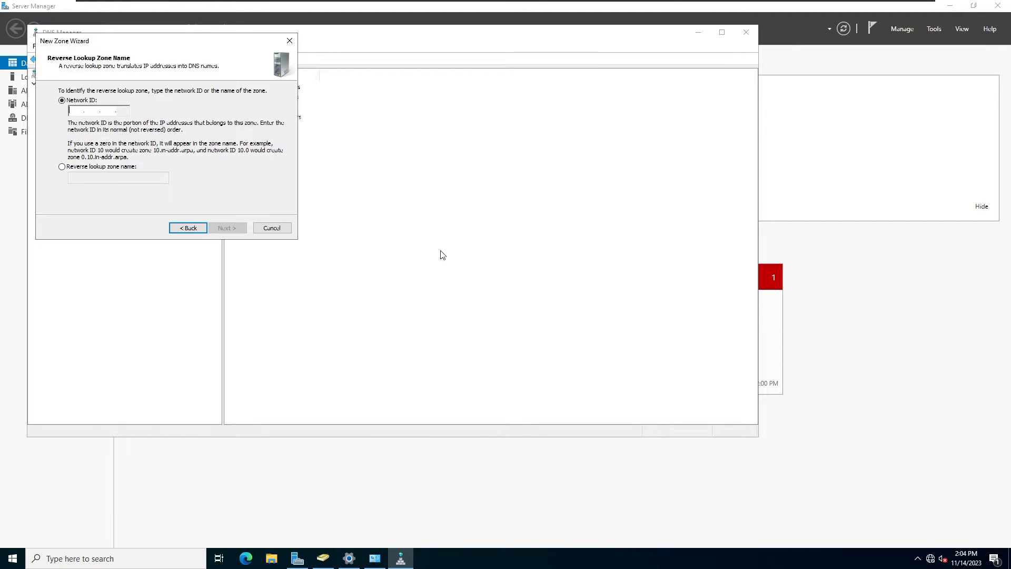
{"action": "type", "text": "192.168.60 ."}
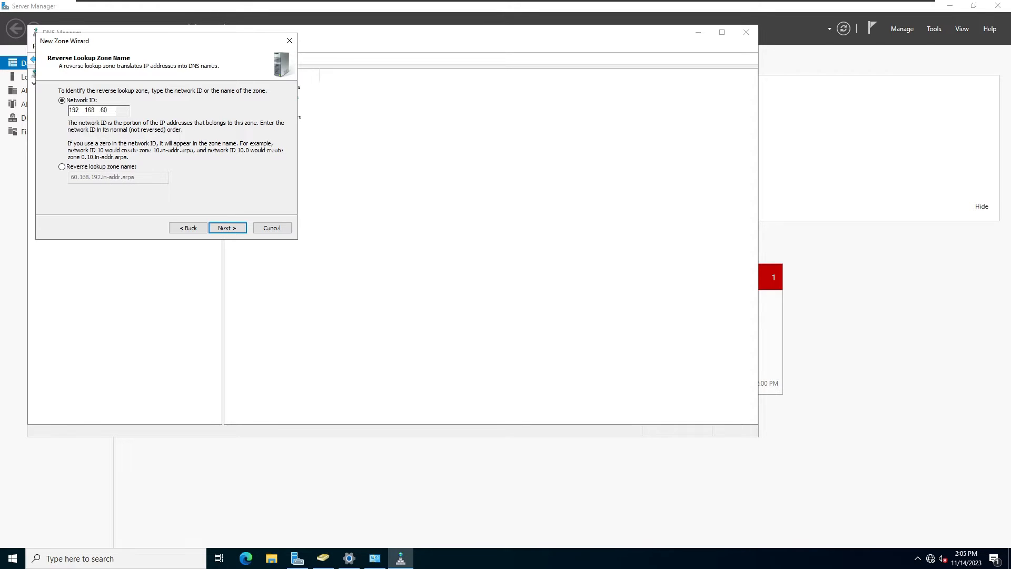
{"action": "left_click", "coordinate": [236, 229]}
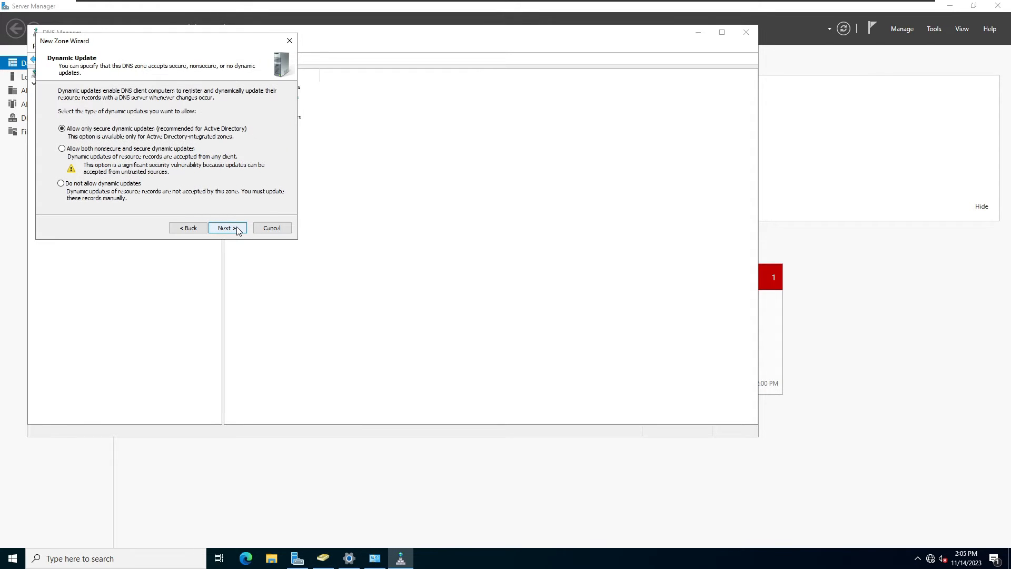
{"action": "left_click", "coordinate": [237, 230]}
{"action": "left_click", "coordinate": [238, 229]}
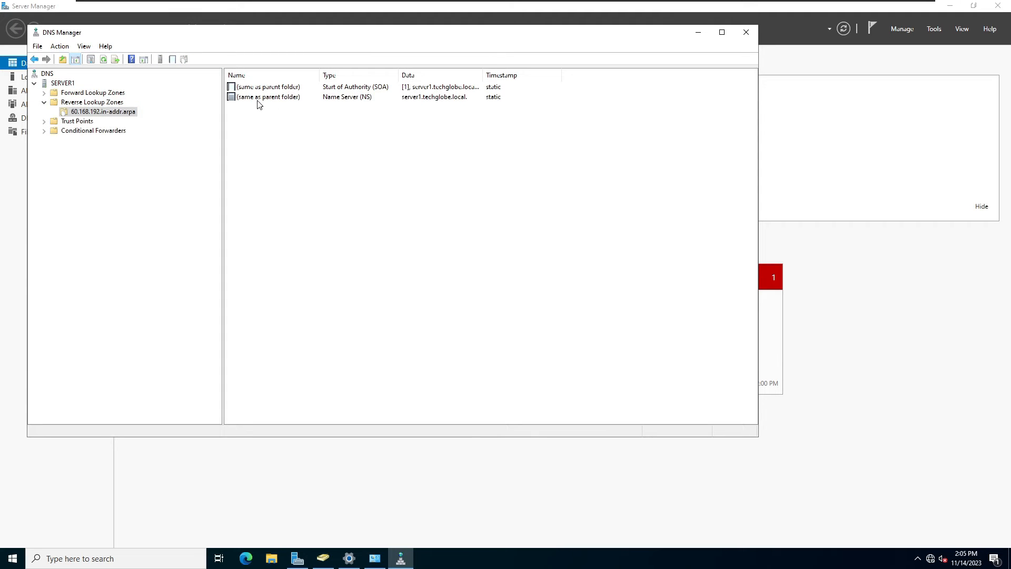
Add a PTR record in the reverse zone pointing to the techglobe.local host record.
{"action": "left_click", "coordinate": [62, 113]}
{"action": "right_click", "coordinate": [73, 114]}
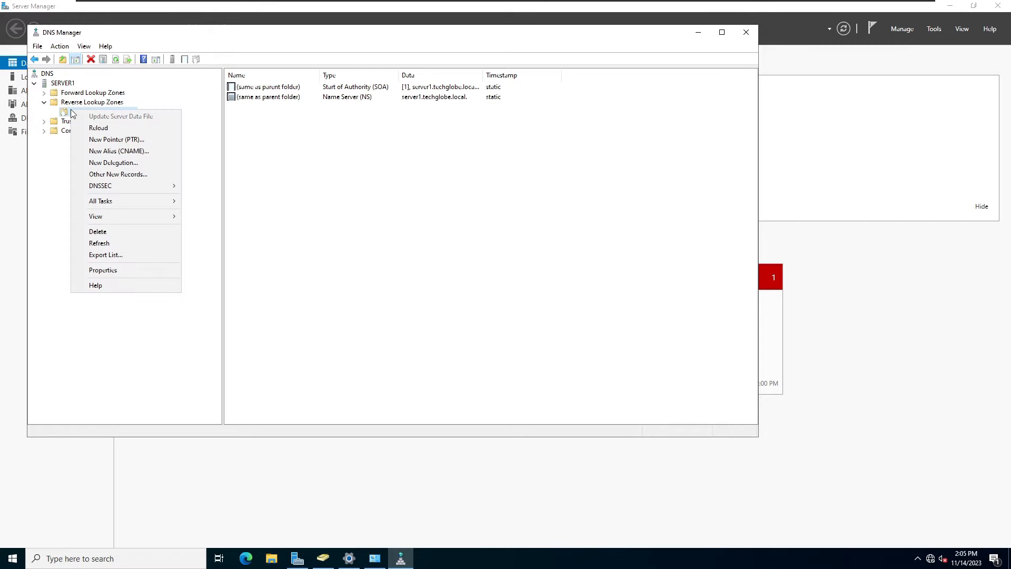
{"action": "left_click", "coordinate": [112, 141]}
{"action": "type", "text": "10"}
{"action": "left_click", "coordinate": [467, 216]}
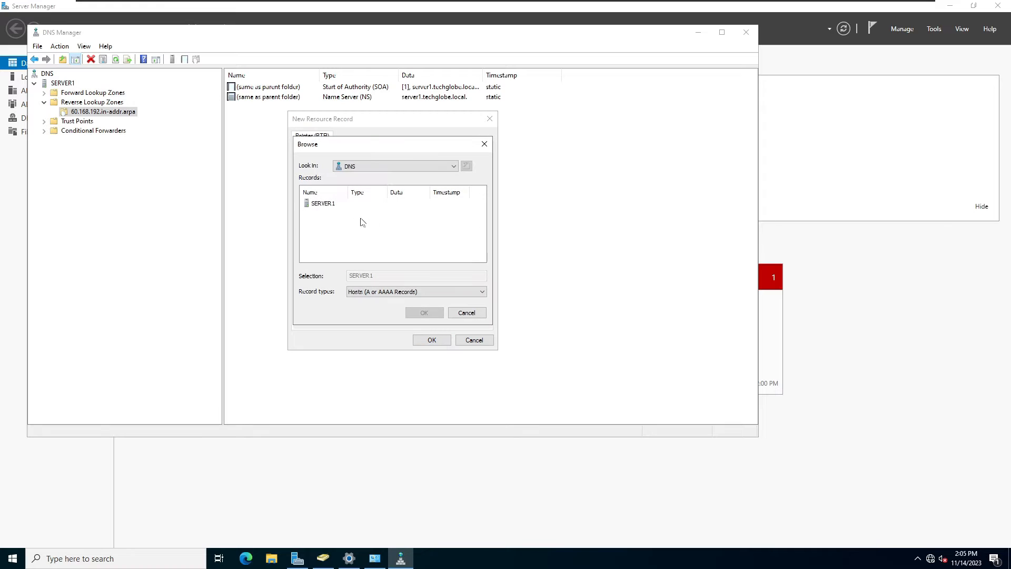
{"action": "double_click", "coordinate": [325, 205]}
{"action": "left_click", "coordinate": [328, 206]}
{"action": "double_click", "coordinate": [327, 207]}
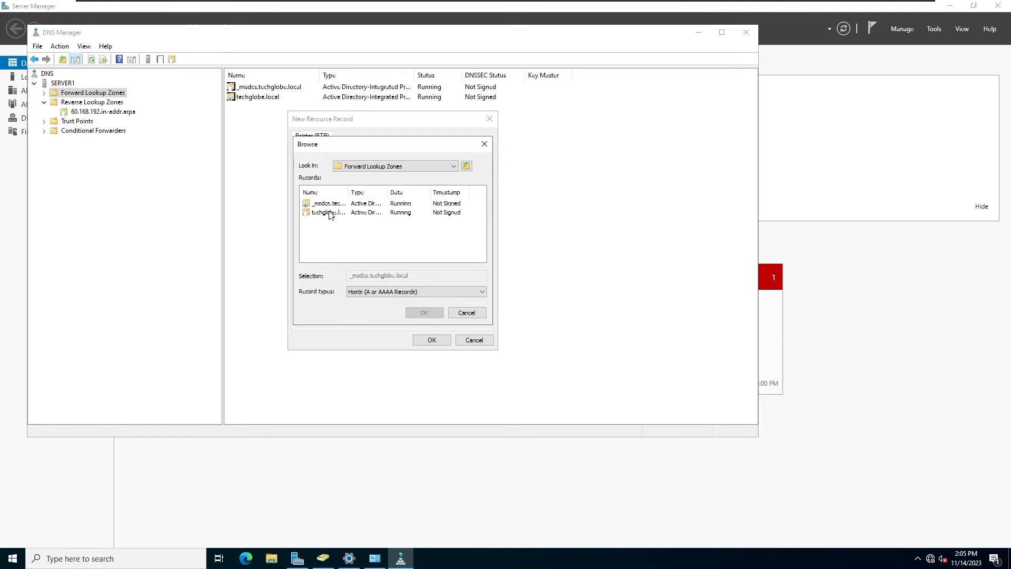
{"action": "double_click", "coordinate": [328, 214]}
{"action": "scroll", "coordinate": [332, 239], "scroll_direction": "down", "scroll_amount": 1}
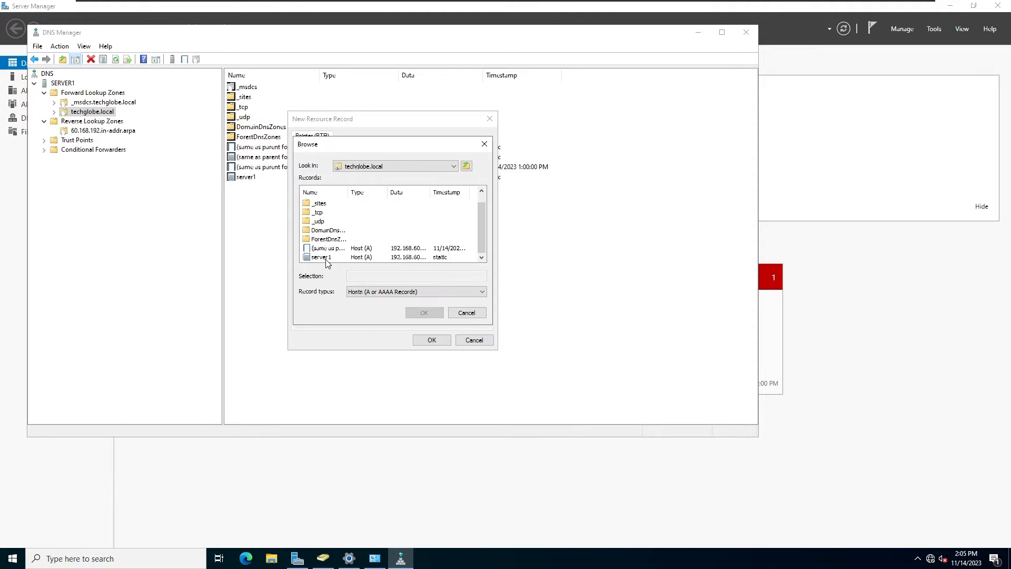
{"action": "double_click", "coordinate": [318, 247]}
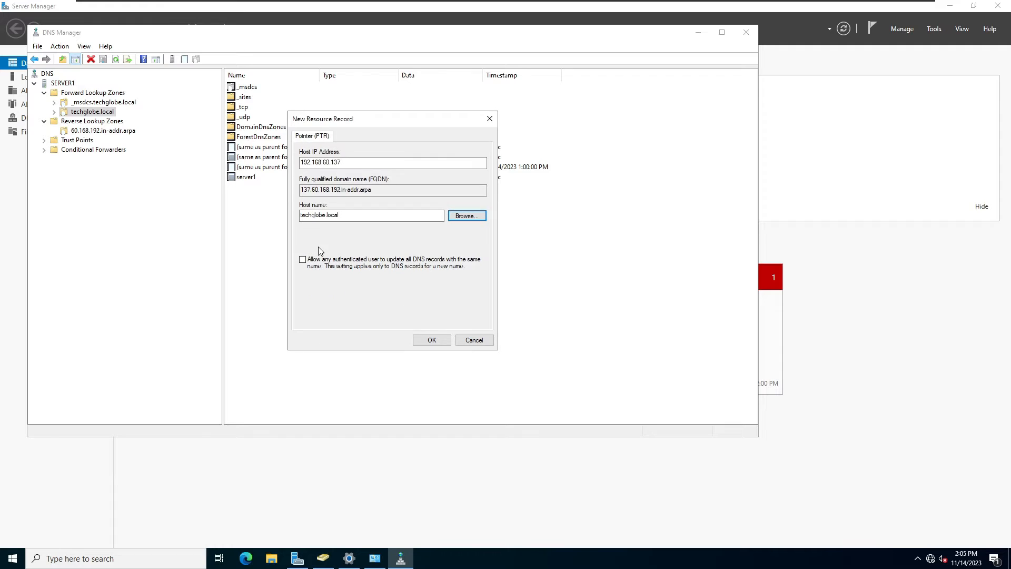
{"action": "left_click", "coordinate": [431, 340]}
Add a second PTR record pointing to server1.techglobe.local.
{"action": "left_click", "coordinate": [101, 130]}
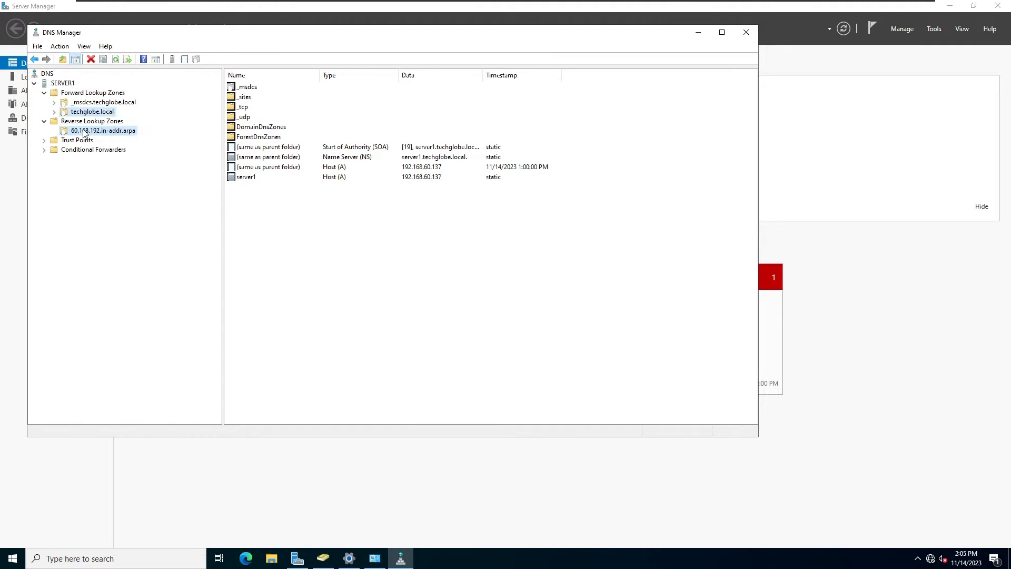
{"action": "right_click", "coordinate": [101, 131]}
{"action": "left_click", "coordinate": [136, 158]}
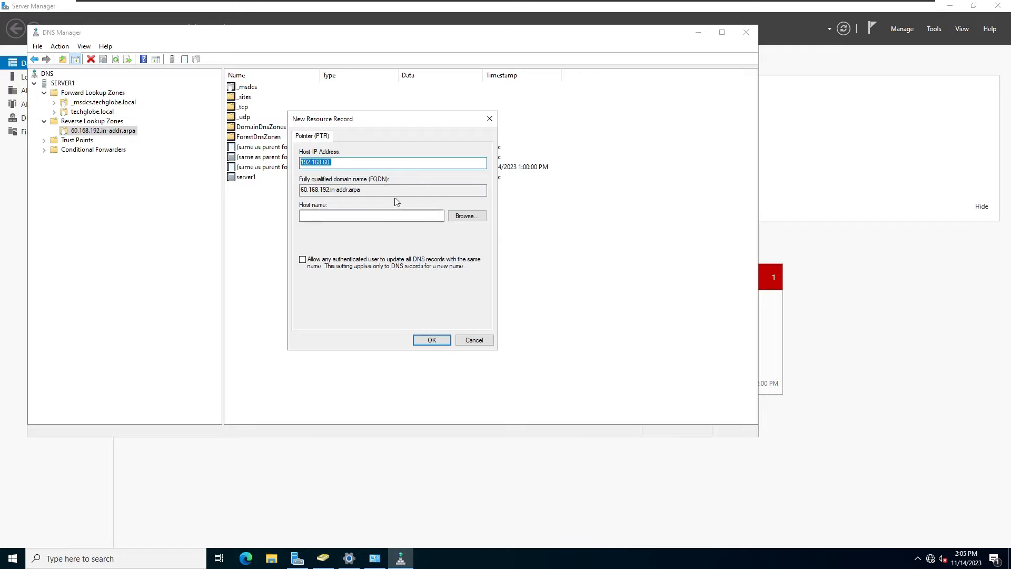
{"action": "left_click", "coordinate": [465, 217]}
{"action": "double_click", "coordinate": [319, 206]}
{"action": "double_click", "coordinate": [320, 205]}
{"action": "double_click", "coordinate": [326, 213]}
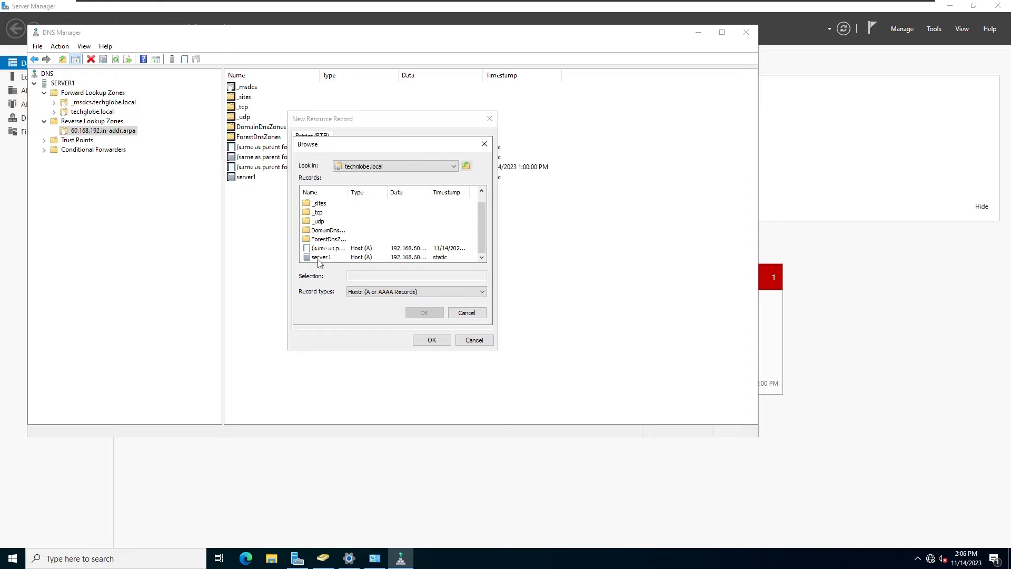
{"action": "double_click", "coordinate": [320, 257]}
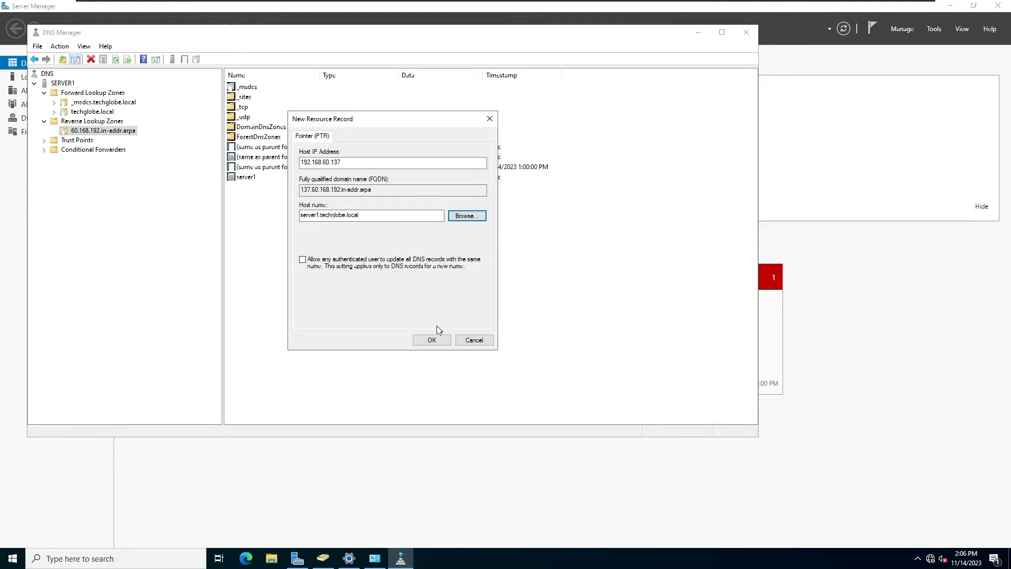
{"action": "left_click", "coordinate": [429, 339]}
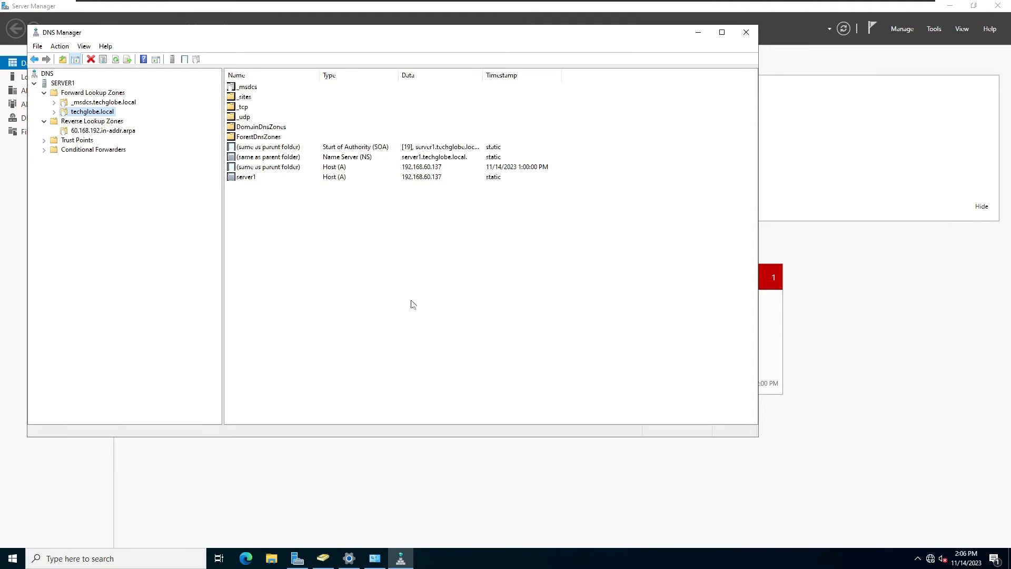
Refresh the techglobe.local records and check the _msdcs.techglobe.local zone.
{"action": "right_click", "coordinate": [296, 228]}
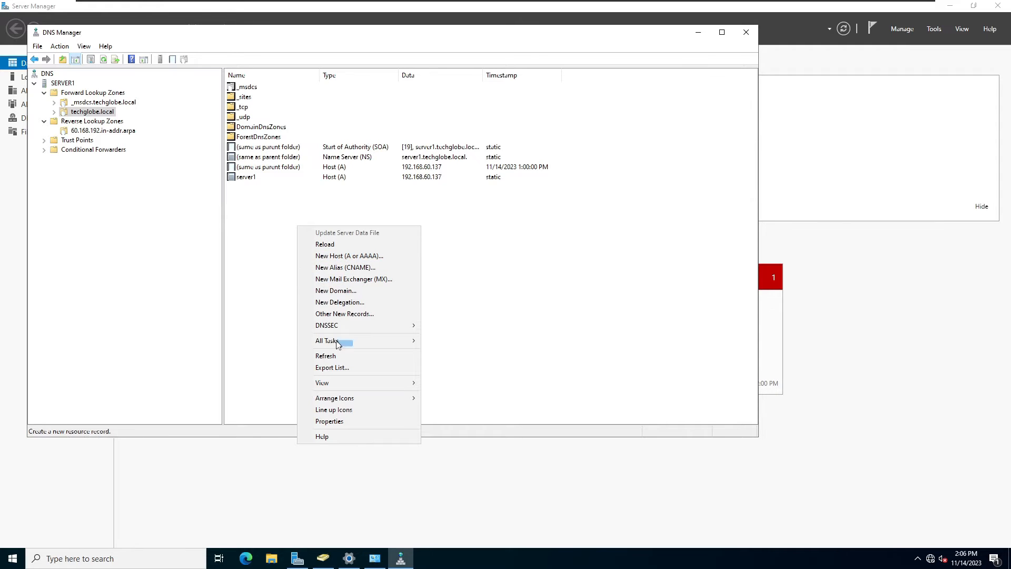
{"action": "left_click", "coordinate": [327, 356]}
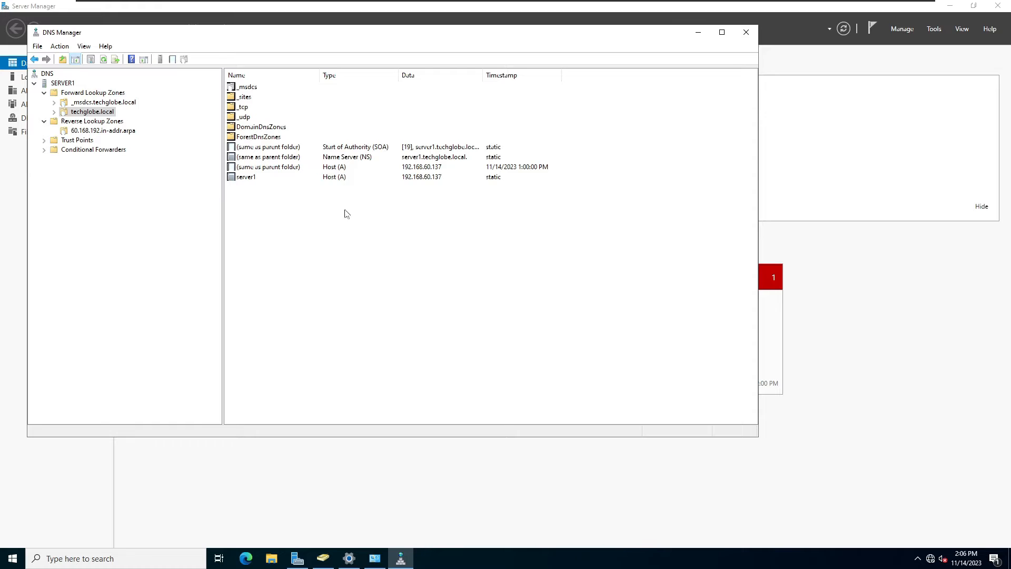
{"action": "left_click", "coordinate": [84, 104]}
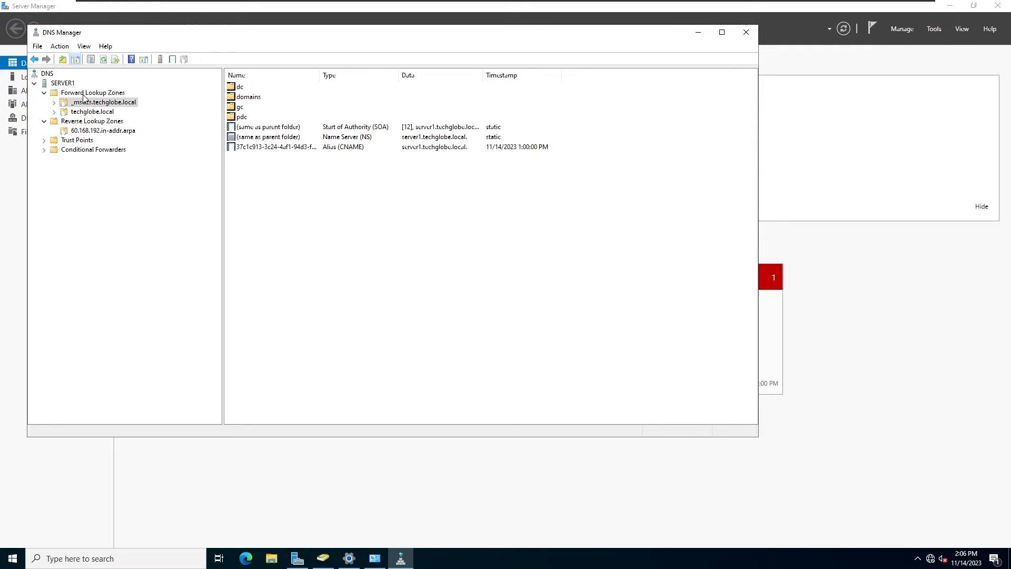
{"action": "left_click", "coordinate": [85, 93]}
Launch nslookup from SERVER1 and reverse-look up 192.168.60.137.
{"action": "left_click", "coordinate": [103, 131]}
{"action": "right_click", "coordinate": [61, 83]}
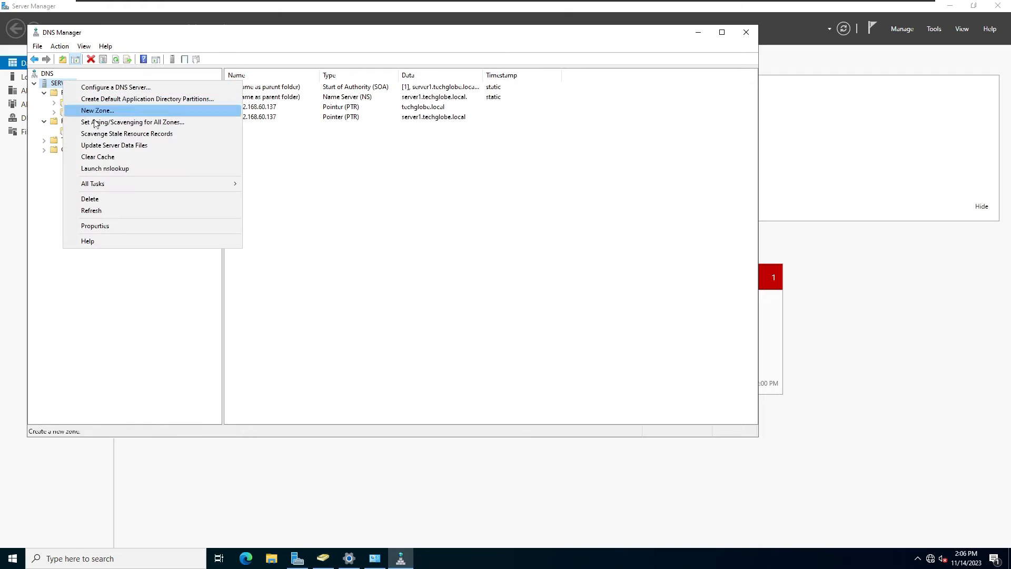
{"action": "left_click", "coordinate": [100, 170]}
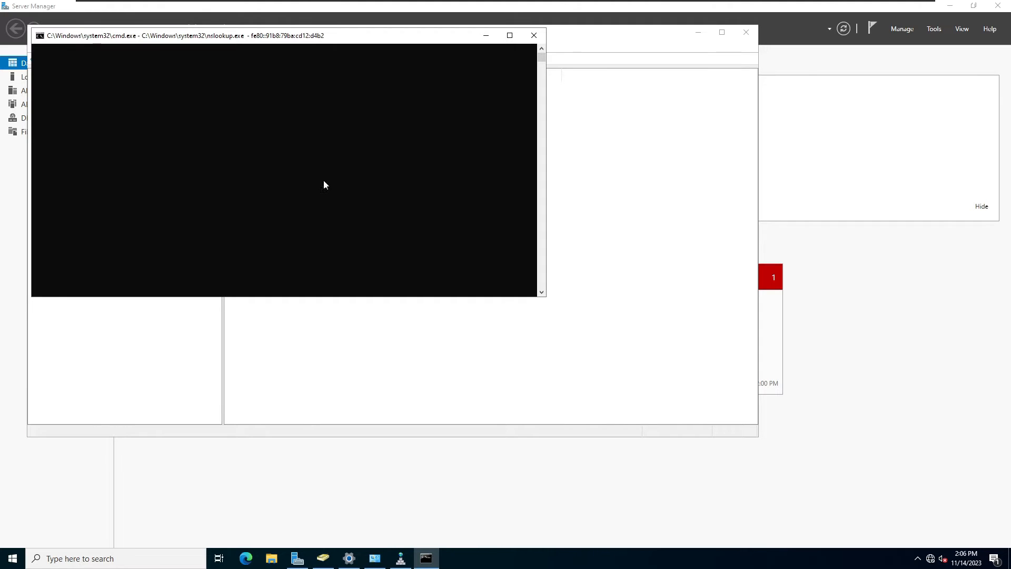
{"action": "left_click_drag", "start_coordinate": [270, 43], "coordinate": [378, 142]}
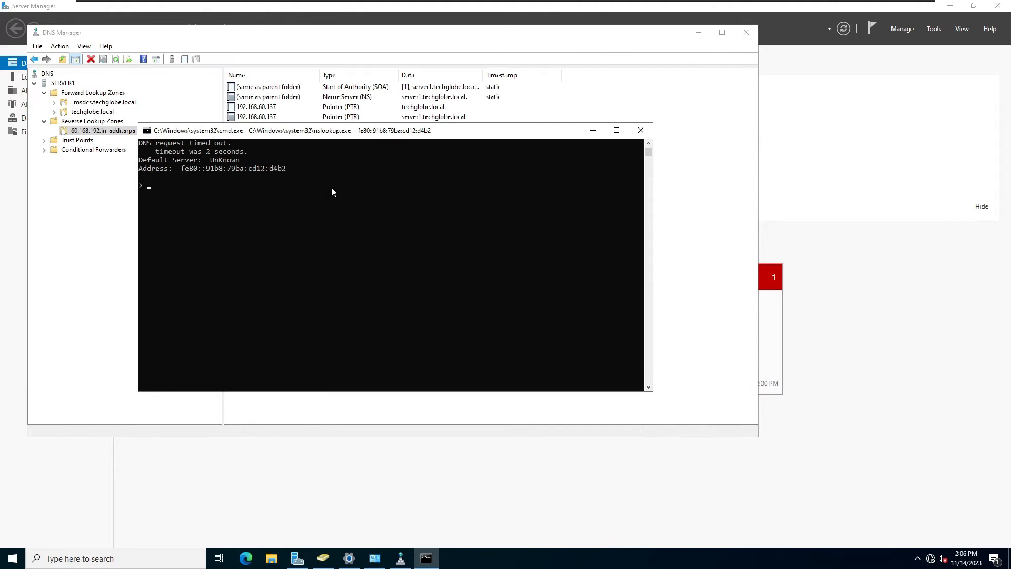
{"action": "left_click", "coordinate": [326, 201]}
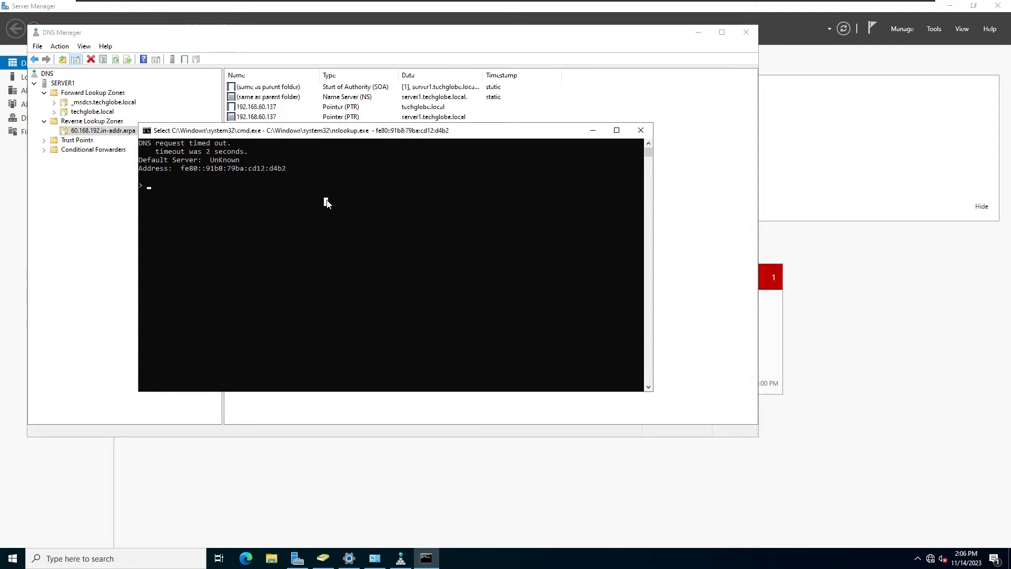
{"action": "type", "text": "192.16"}
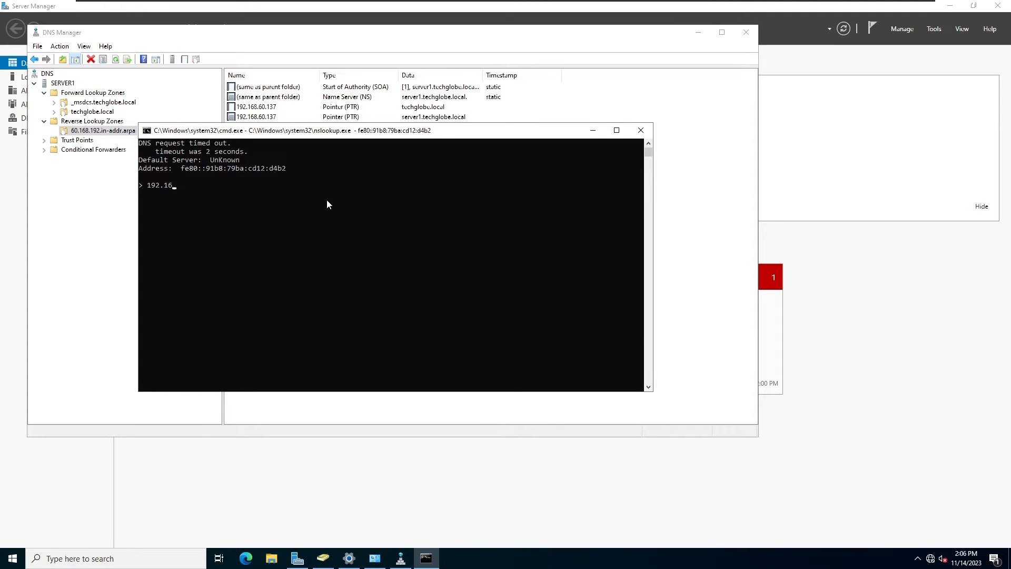
{"action": "type", "text": "8.60.137"}
{"action": "key", "text": "Return"}
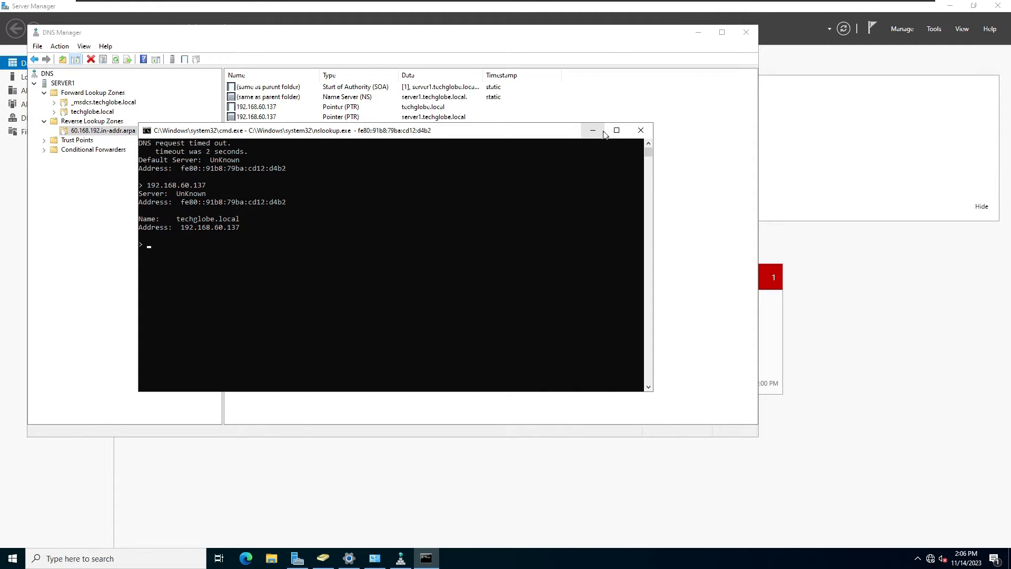
Look up techglobe.local in nslookup to confirm it resolves.
{"action": "left_click", "coordinate": [464, 246]}
{"action": "type", "text": "techglobe.local"}
{"action": "key", "text": "Return"}
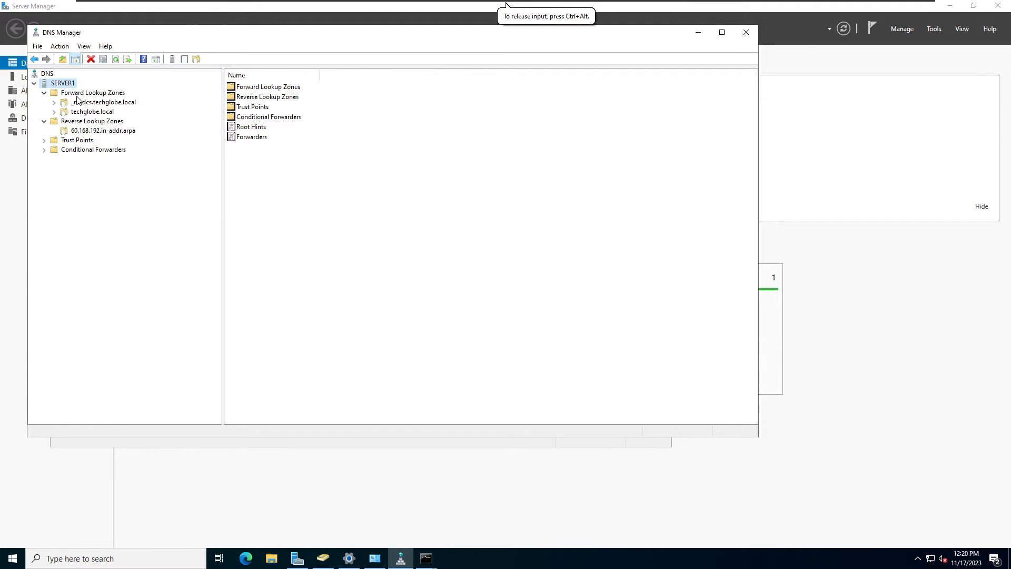
{"action": "right_click", "coordinate": [64, 83]}
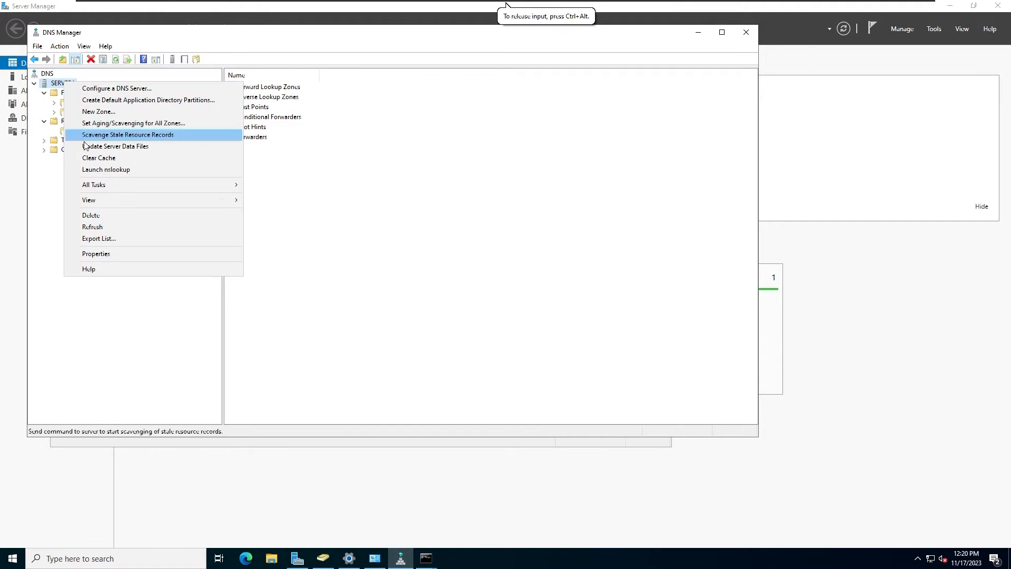
Add 8.8.8.8 (dns.google) as a DNS forwarder in SERVER1's properties and save it.
{"action": "left_click", "coordinate": [91, 254]}
{"action": "left_click", "coordinate": [373, 143]}
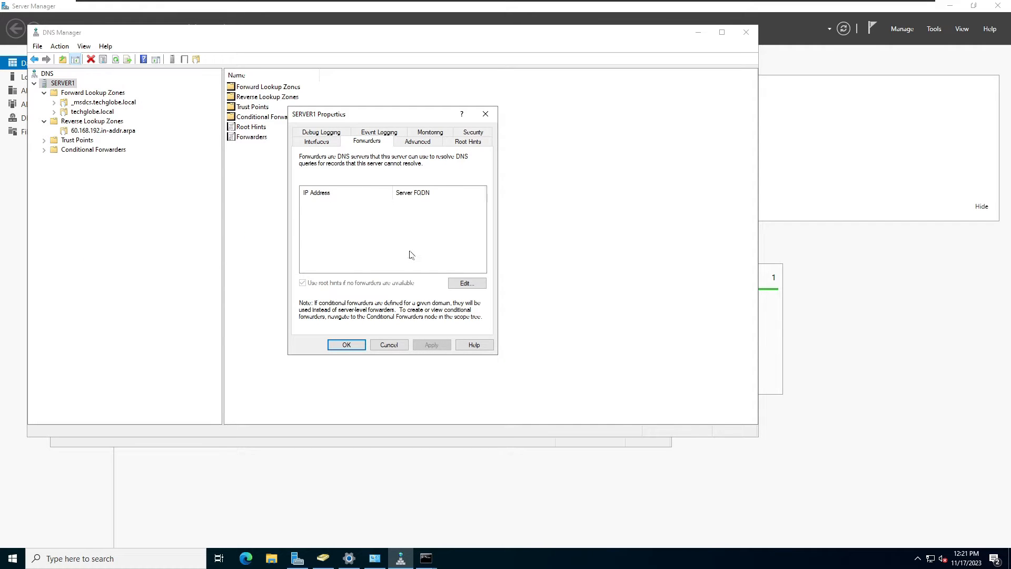
{"action": "left_click", "coordinate": [465, 284]}
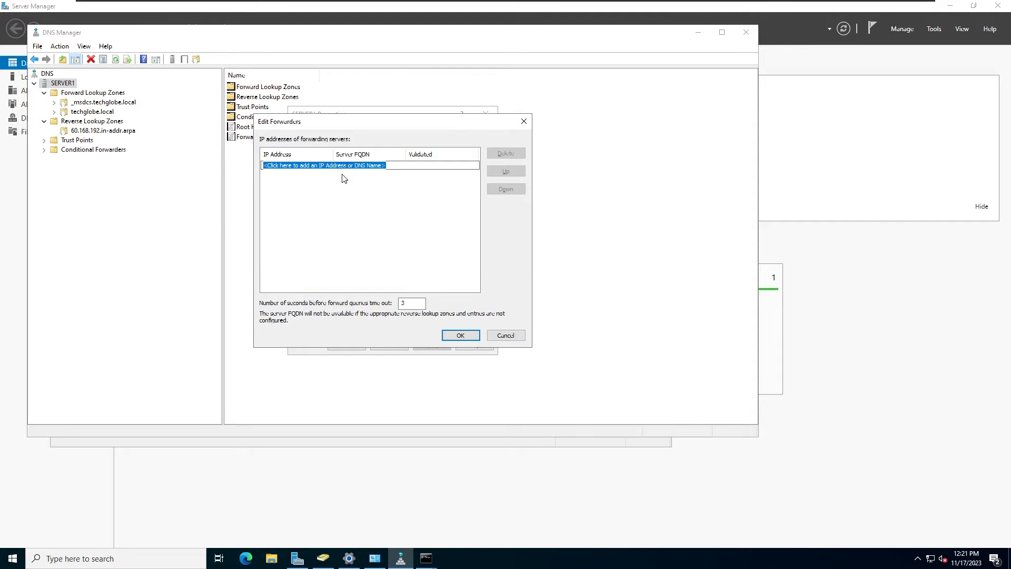
{"action": "type", "text": "8.8.8.8"}
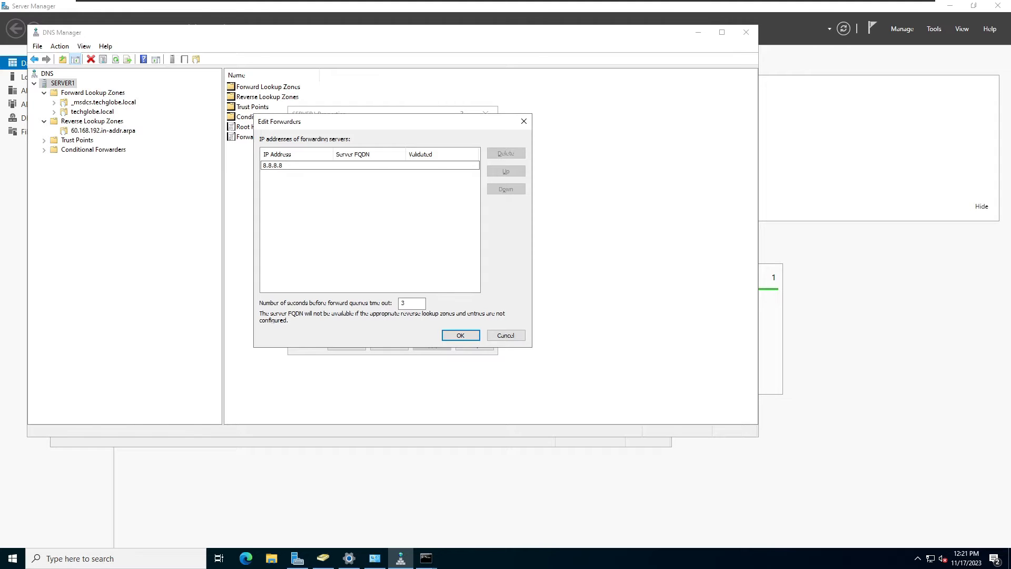
{"action": "left_click", "coordinate": [454, 334]}
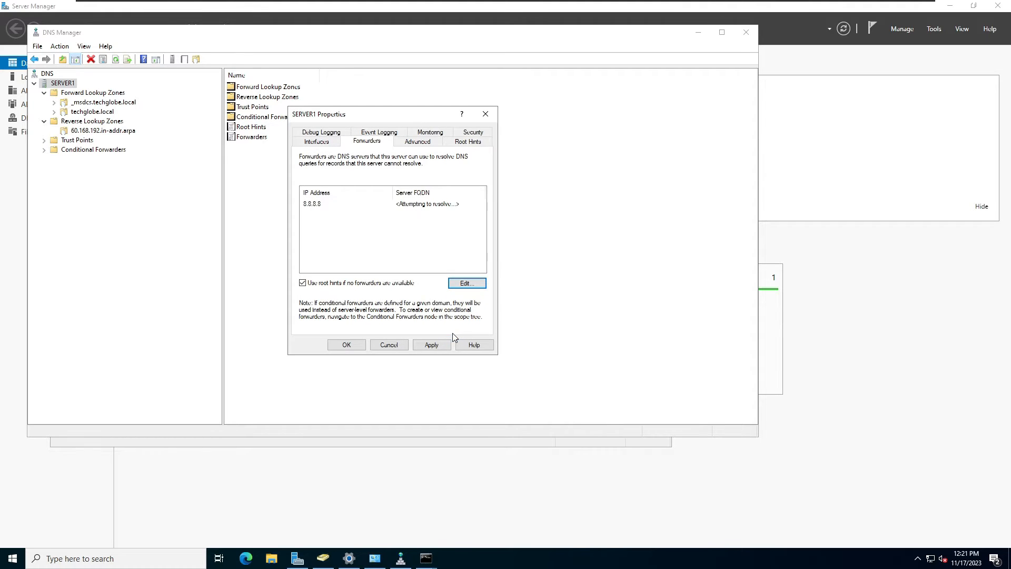
{"action": "left_click", "coordinate": [466, 284]}
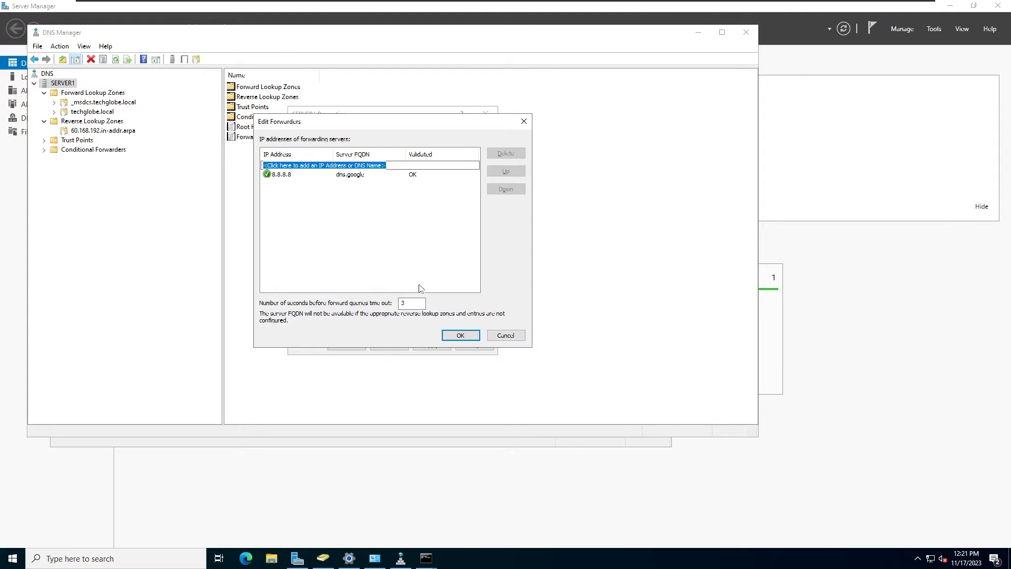
{"action": "left_click", "coordinate": [457, 336]}
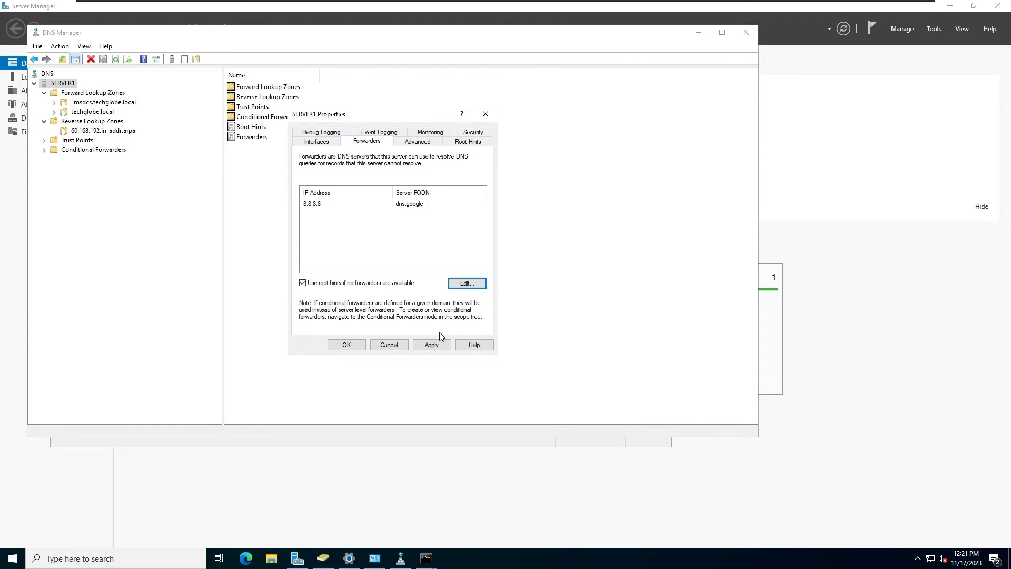
{"action": "left_click", "coordinate": [346, 344]}
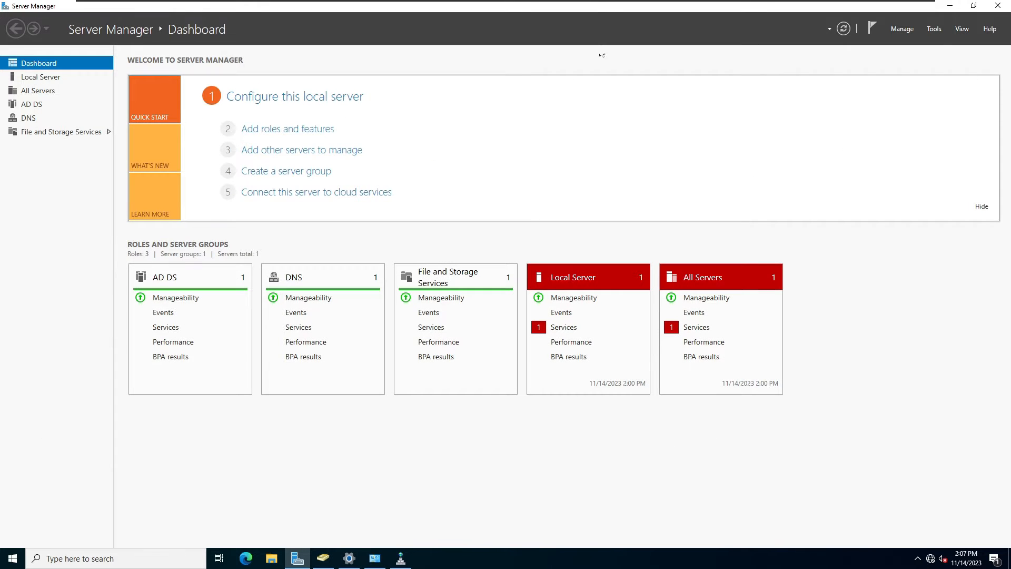
Switch to the server2 VM and open its Server Manager on Local Server.
{"action": "left_click", "coordinate": [653, 7]}
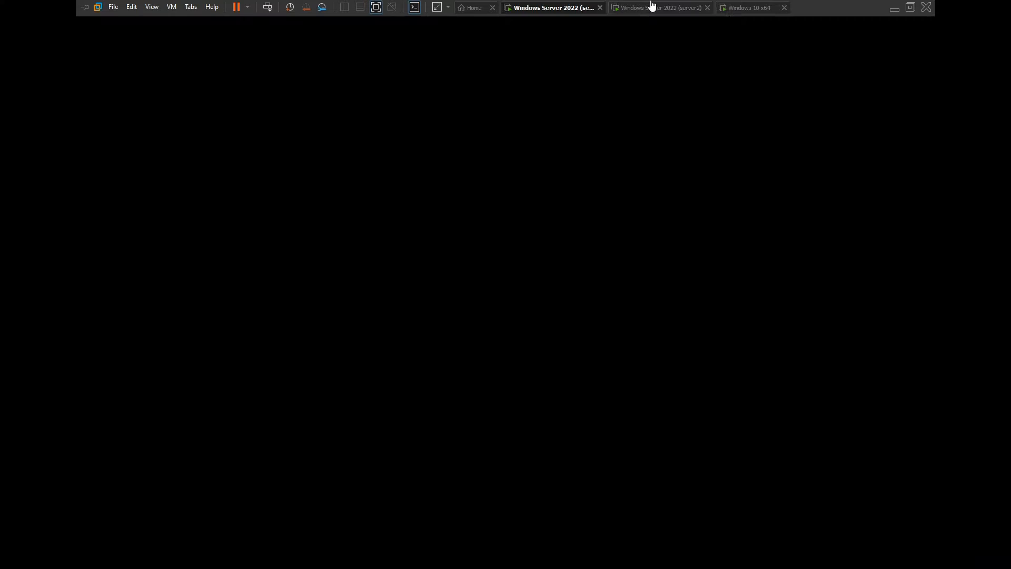
{"action": "left_click", "coordinate": [537, 174]}
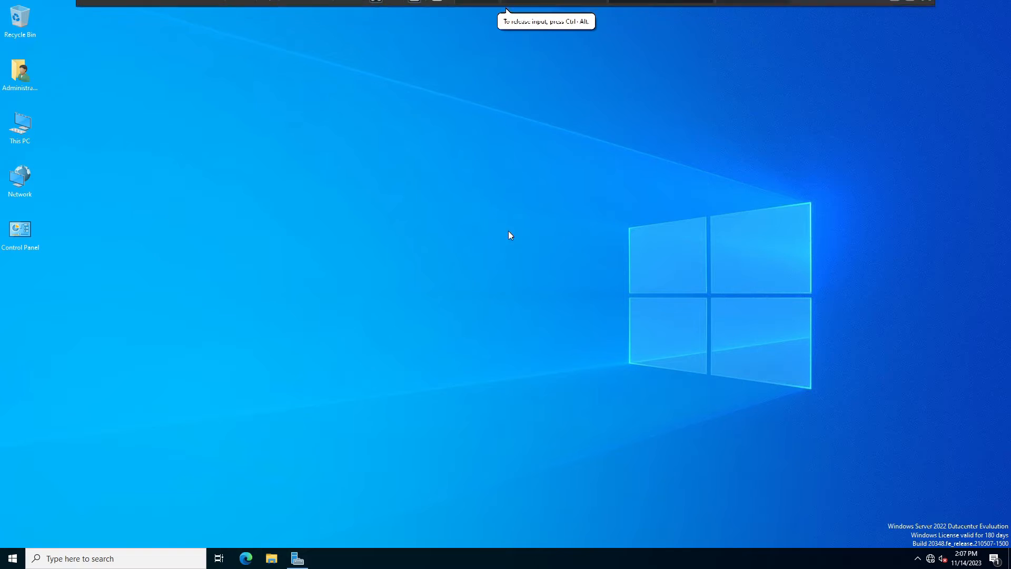
{"action": "left_click", "coordinate": [306, 565]}
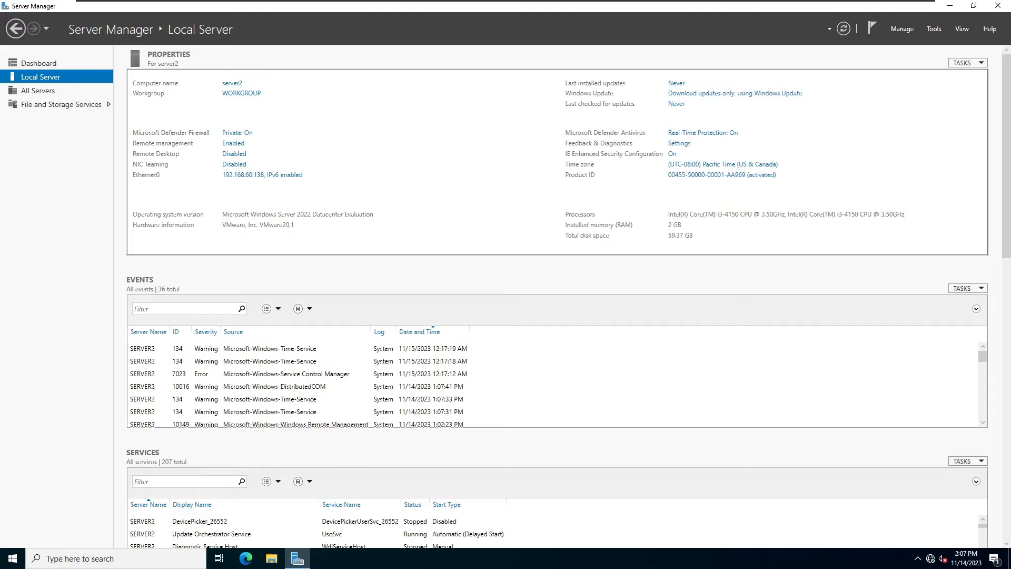
Set 192.168.60.137 as the preferred DNS server in server2's Ethernet0 IPv4 settings.
{"action": "left_click", "coordinate": [253, 178]}
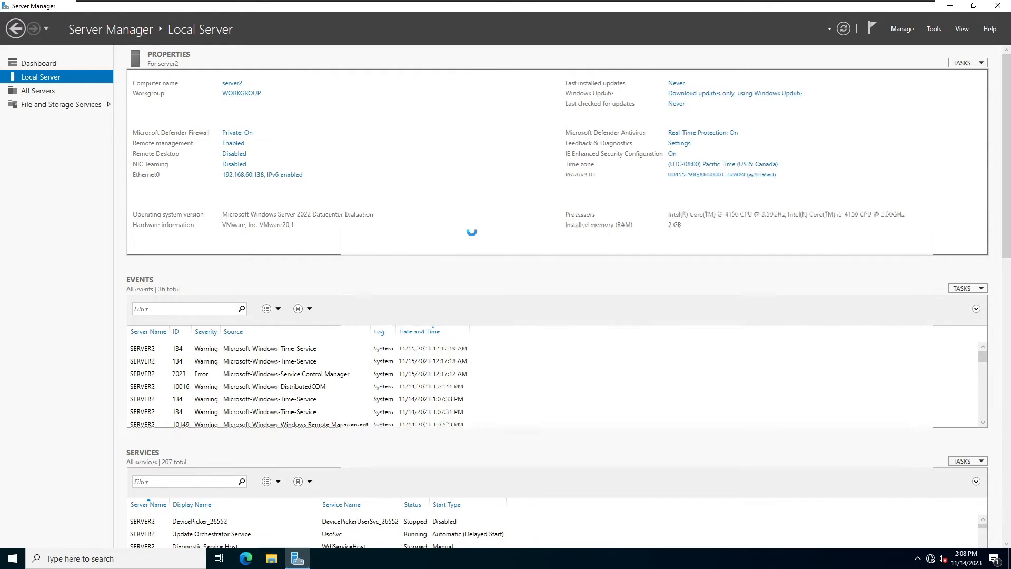
{"action": "left_click", "coordinate": [385, 232]}
{"action": "right_click", "coordinate": [385, 231]}
{"action": "left_click", "coordinate": [413, 316]}
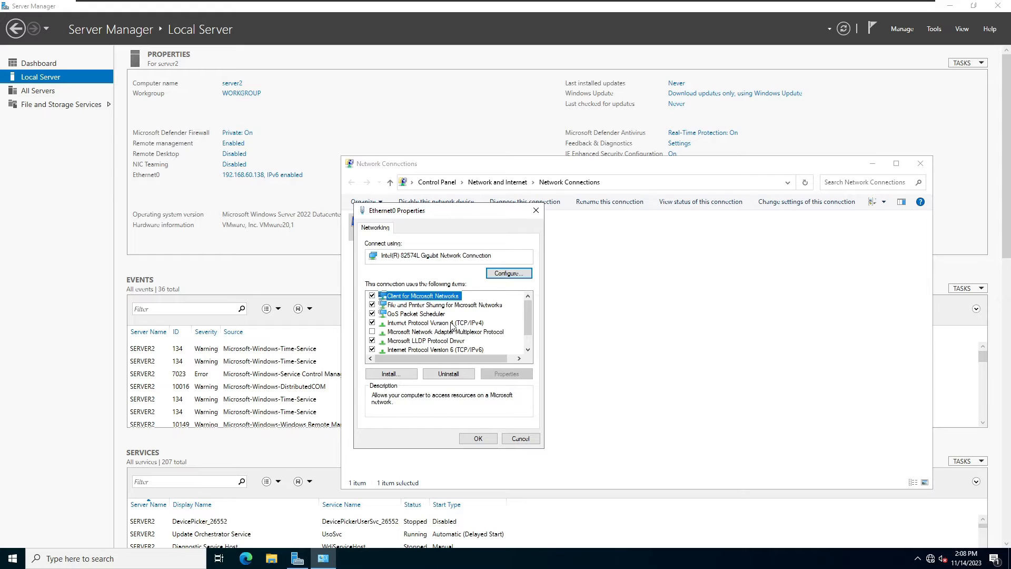
{"action": "double_click", "coordinate": [451, 323]}
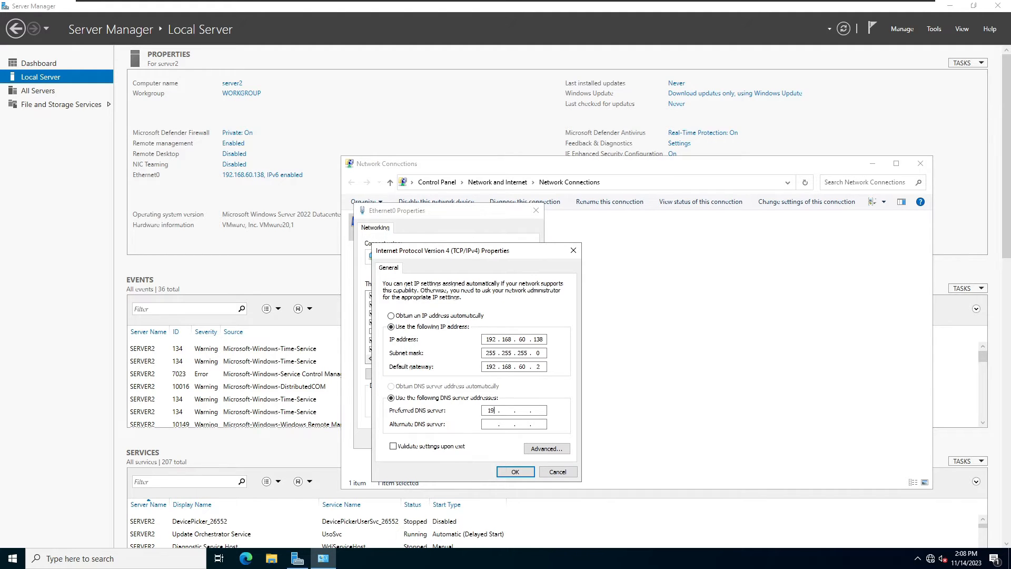
{"action": "type", "text": "192 . 168 . 60 . 137"}
{"action": "left_click", "coordinate": [516, 472]}
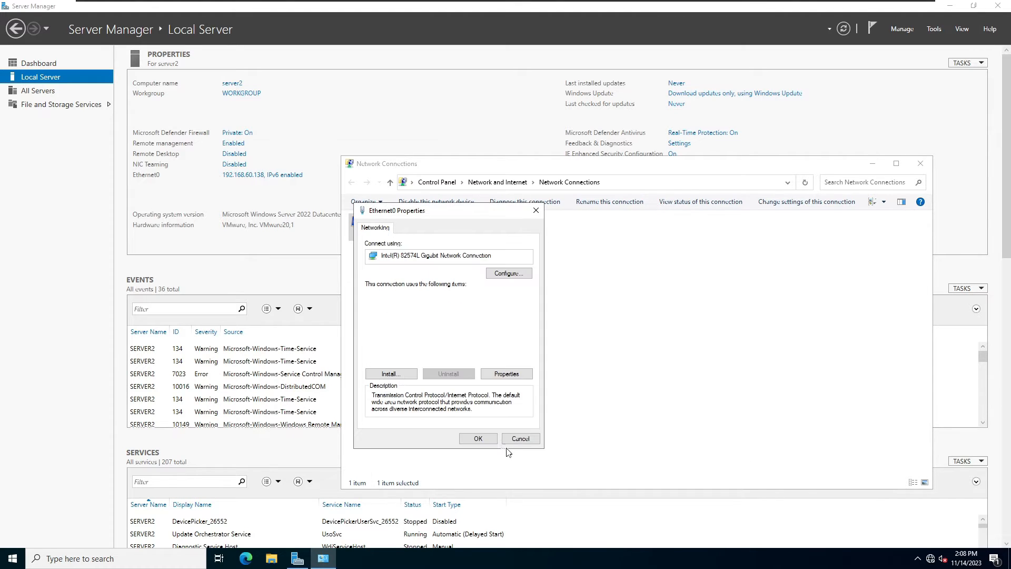
{"action": "left_click", "coordinate": [480, 439]}
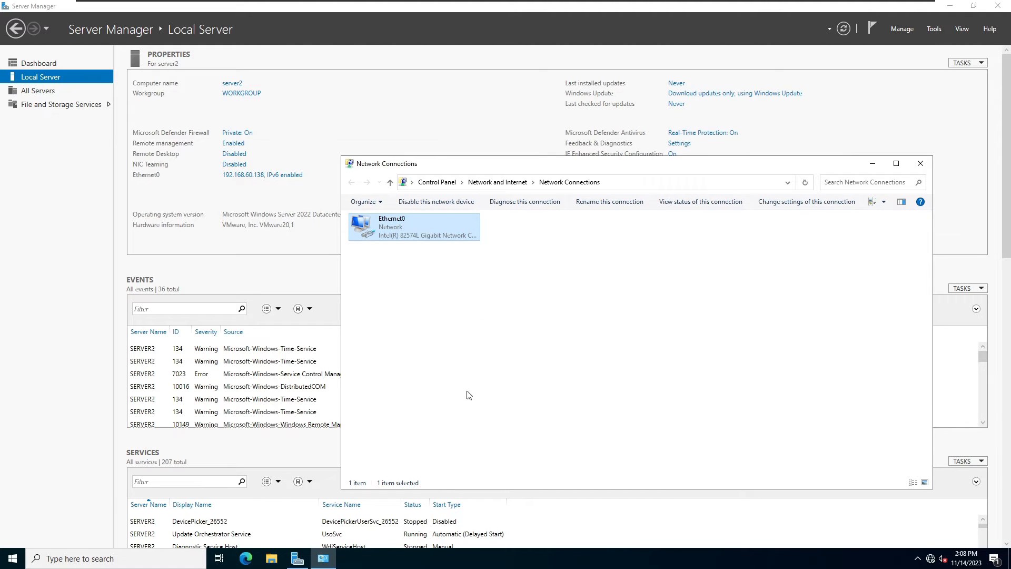
Change server2's membership from workgroup to the techglobe.local domain.
{"action": "left_click", "coordinate": [233, 84]}
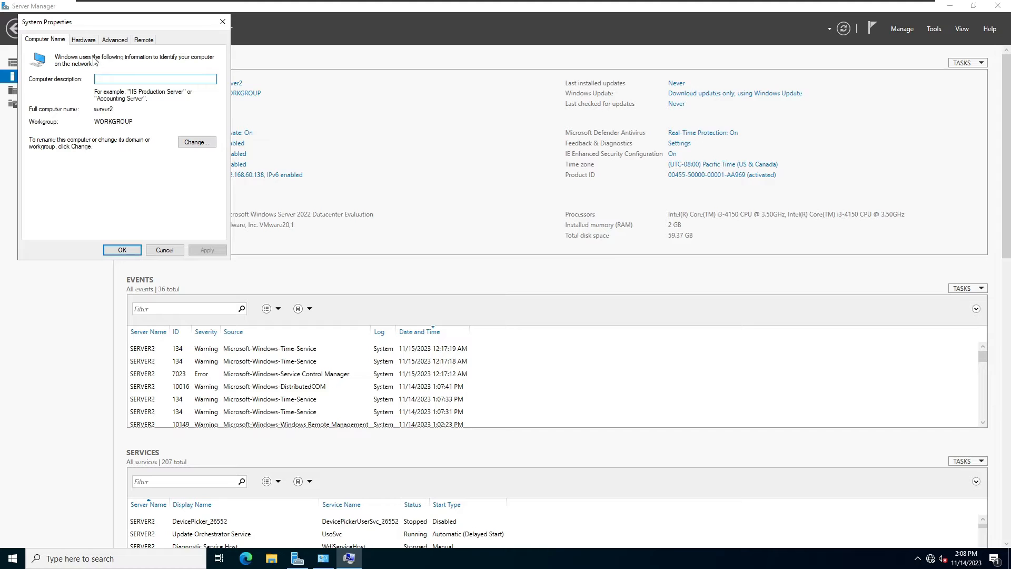
{"action": "left_click", "coordinate": [206, 141]}
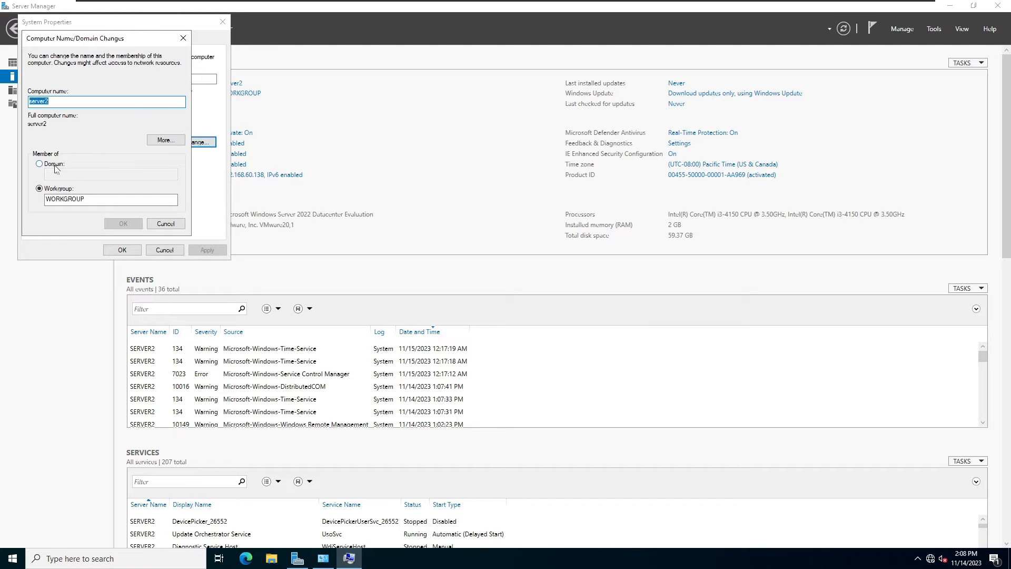
{"action": "left_click", "coordinate": [49, 167]}
{"action": "left_click", "coordinate": [72, 174]}
{"action": "type", "text": "techglobe.local"}
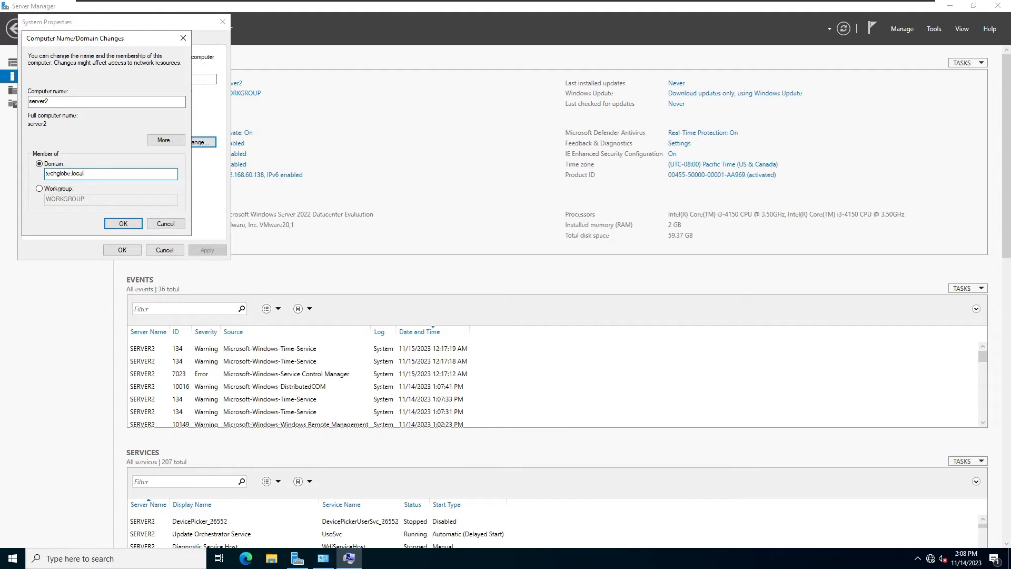
{"action": "left_click", "coordinate": [122, 222]}
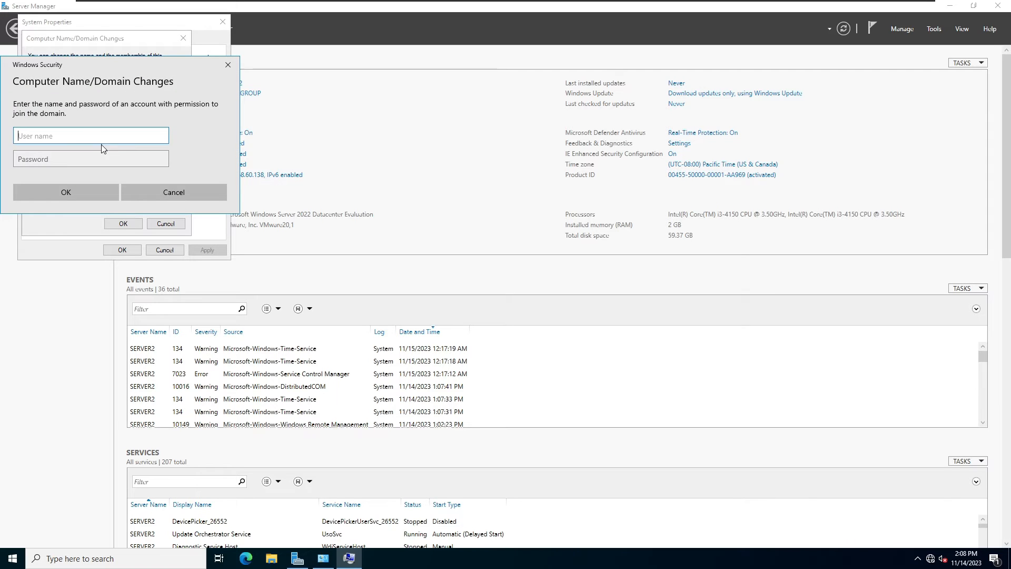
Authenticate the domain join with the domain administrator account and password.
{"action": "type", "text": "administrator"}
{"action": "key", "text": "Tab"}
{"action": "type", "text": "•••••••"}
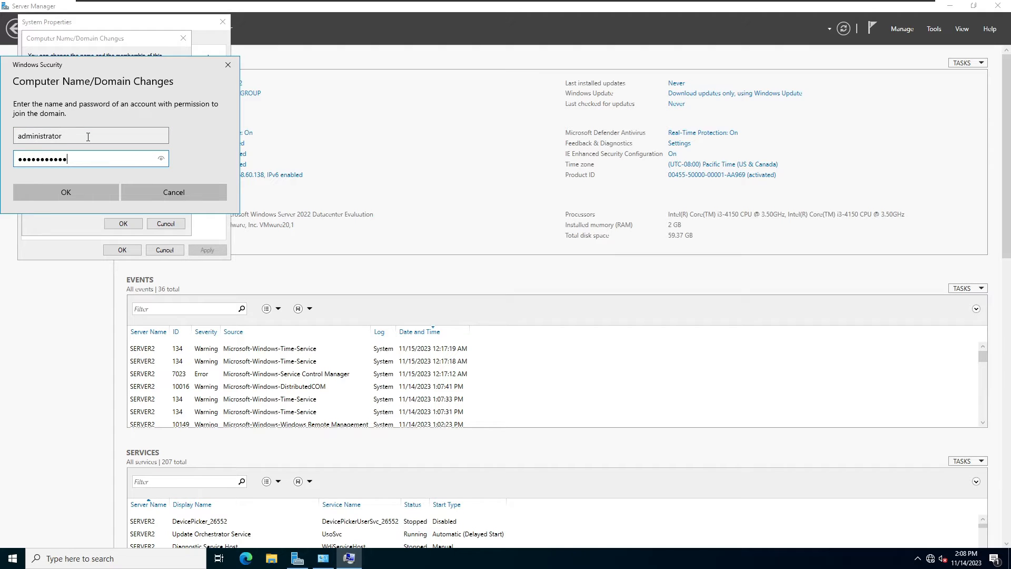
{"action": "left_click", "coordinate": [58, 192]}
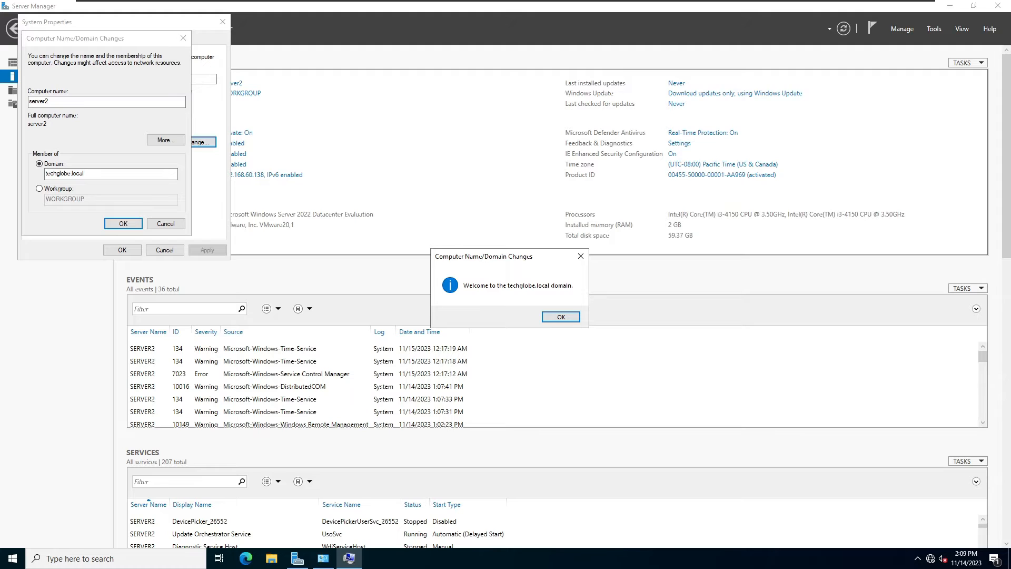
Acknowledge the welcome and restart notices, then restart server2 now.
{"action": "left_click", "coordinate": [561, 317]}
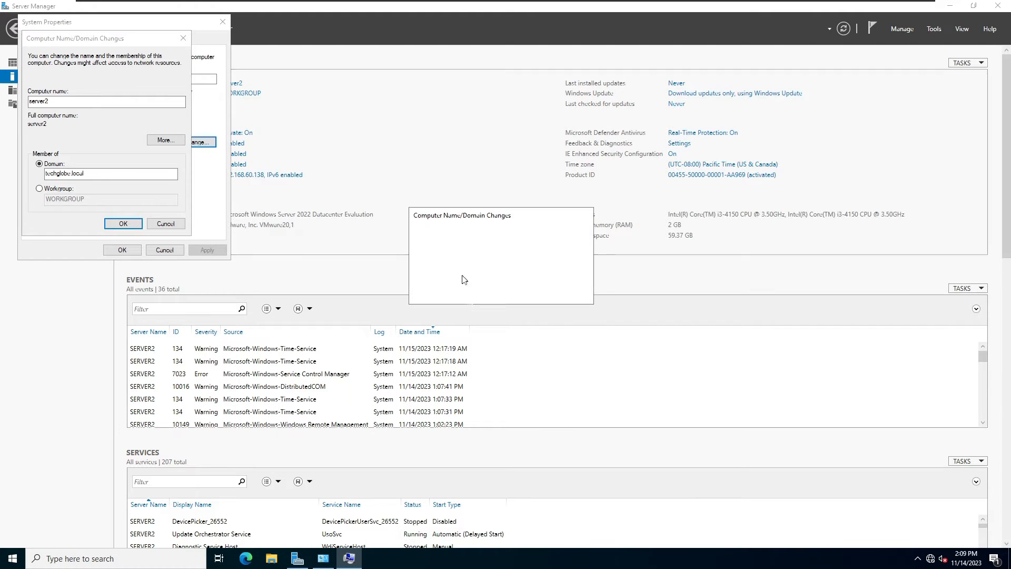
{"action": "left_click", "coordinate": [570, 293]}
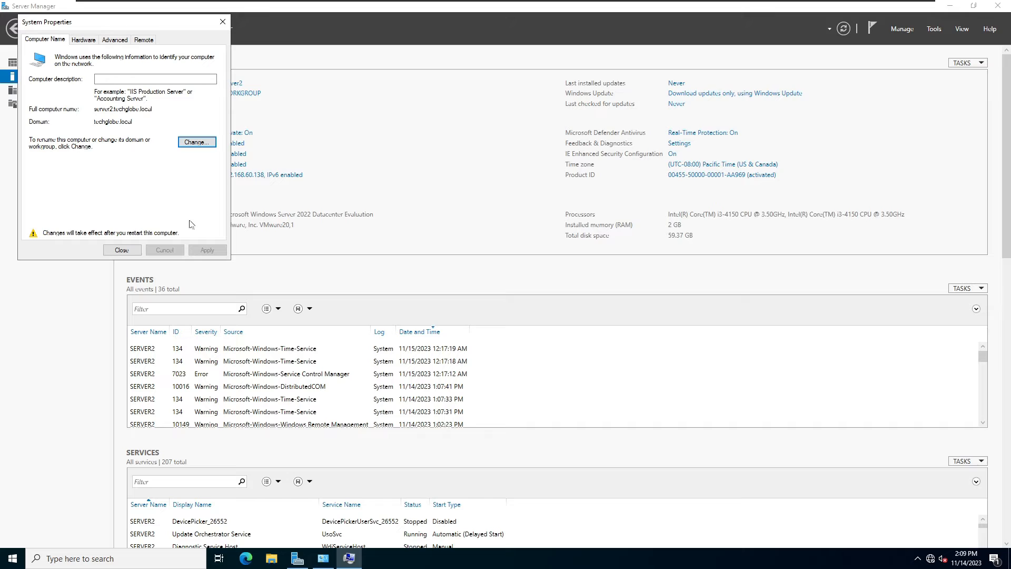
{"action": "left_click", "coordinate": [121, 251]}
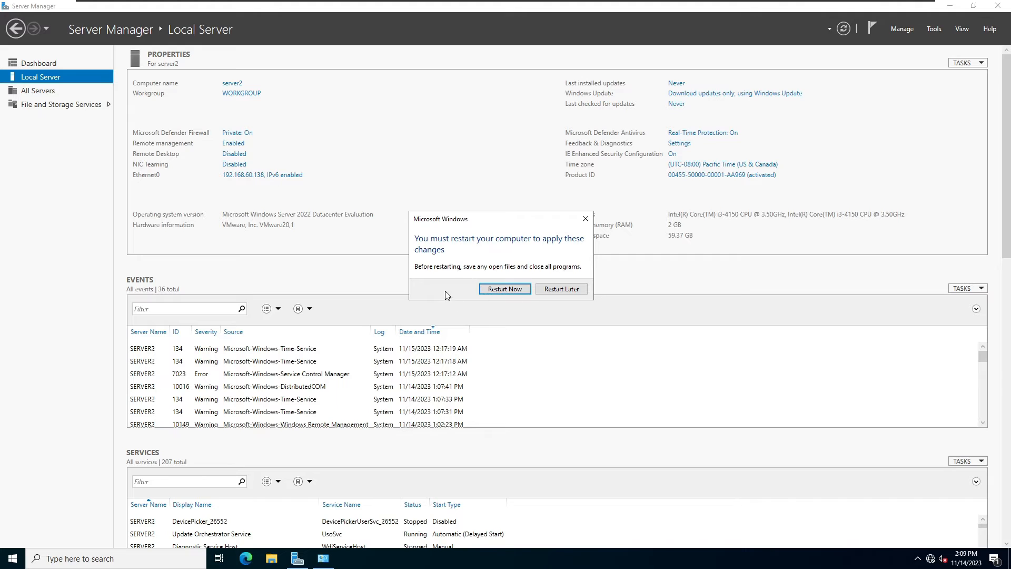
{"action": "left_click", "coordinate": [503, 289]}
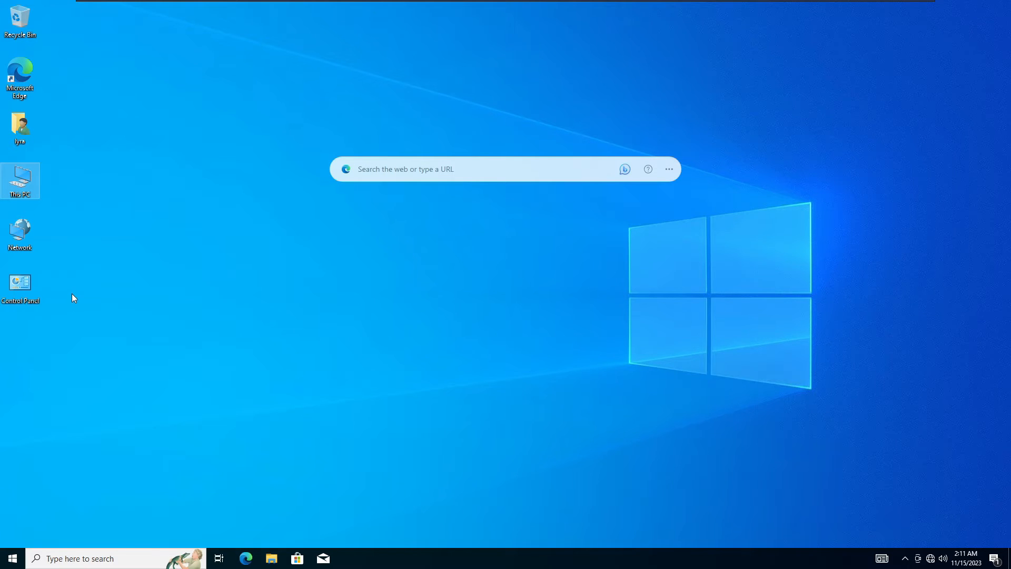
View pc1's About page from This PC properties, then run cmd from the Run box.
{"action": "right_click", "coordinate": [24, 179]}
{"action": "left_click", "coordinate": [68, 301]}
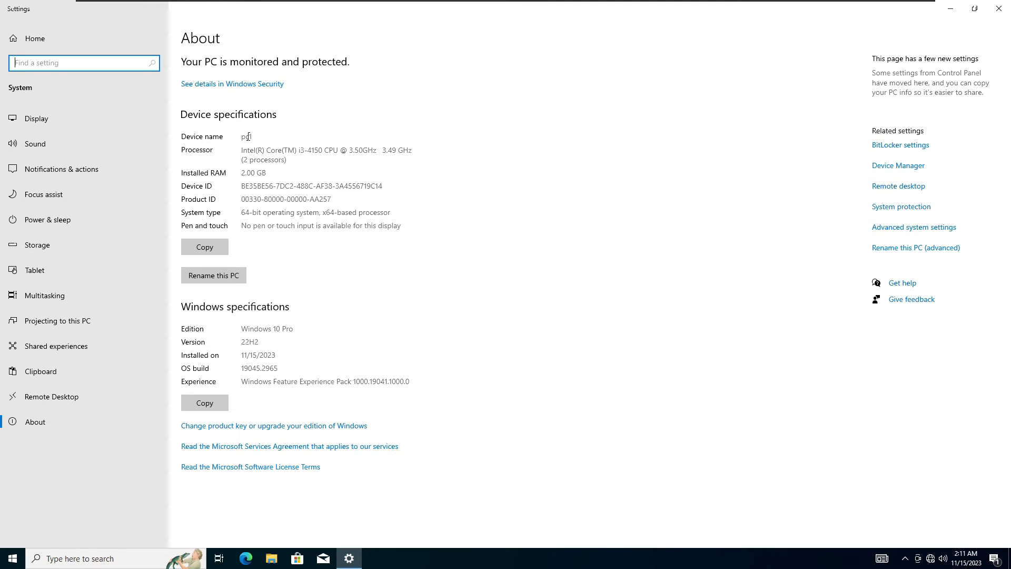
{"action": "key", "text": "super+r"}
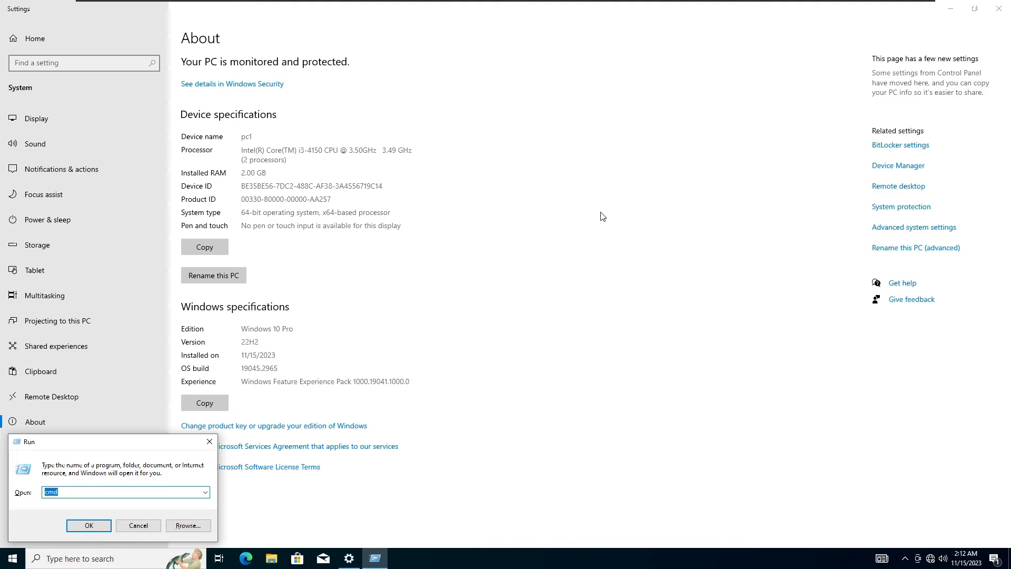
{"action": "key", "text": "Return"}
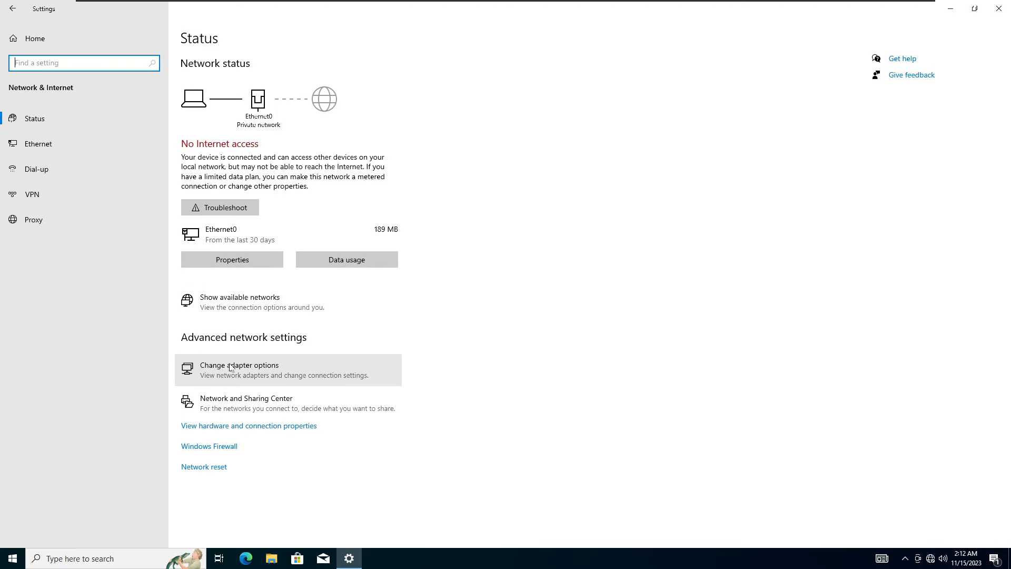
Give pc1's Ethernet0 DNS servers 192.168.60.137 and 192.168.60.138, then minimize the windows.
{"action": "left_click", "coordinate": [229, 363]}
{"action": "right_click", "coordinate": [346, 155]}
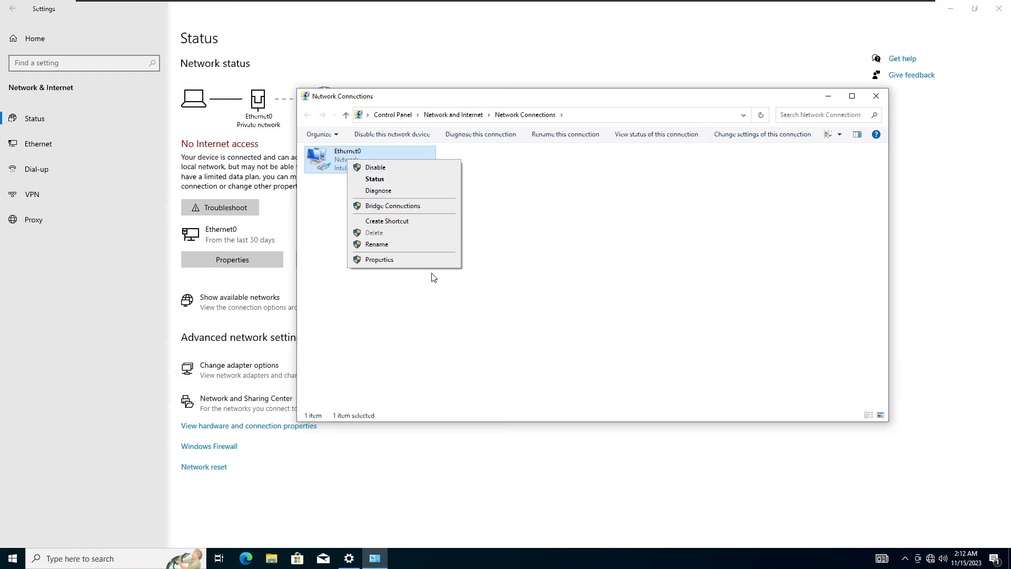
{"action": "left_click", "coordinate": [387, 260]}
{"action": "double_click", "coordinate": [395, 257]}
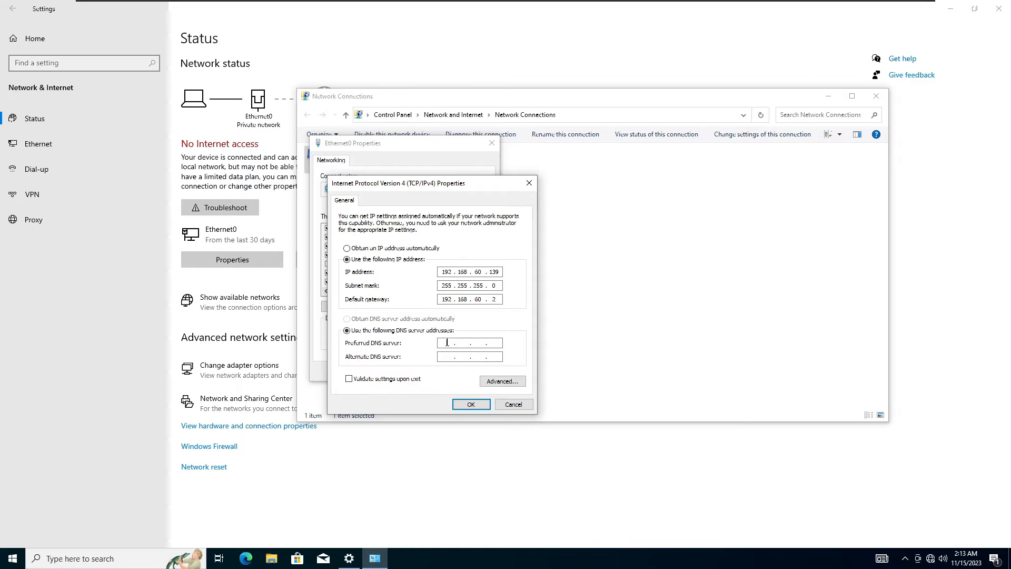
{"action": "type", "text": "2.168.60.137"}
{"action": "key", "text": "Tab"}
{"action": "type", "text": "192 . 168 . 60 . 138"}
{"action": "left_click", "coordinate": [480, 405]}
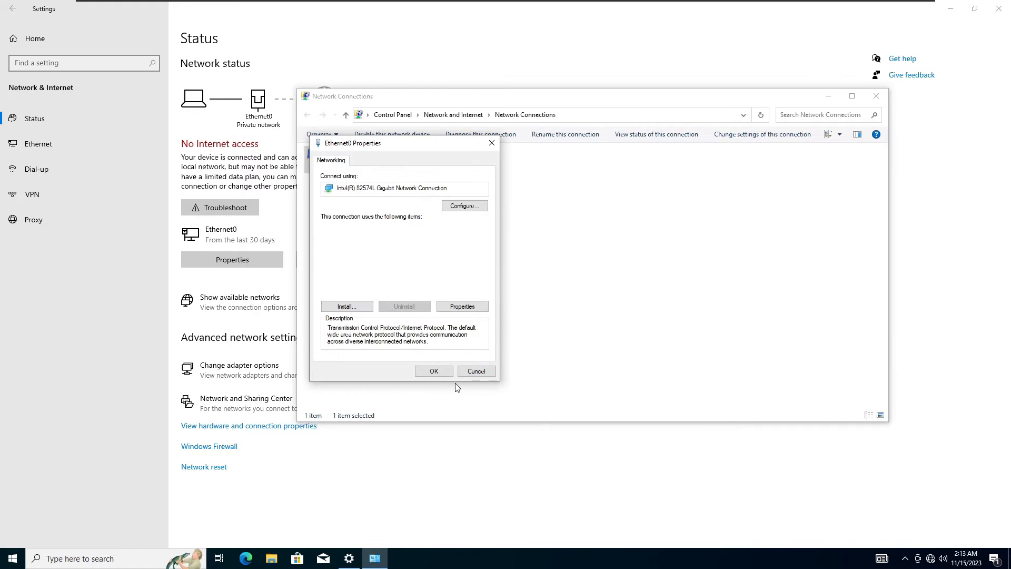
{"action": "left_click", "coordinate": [435, 373]}
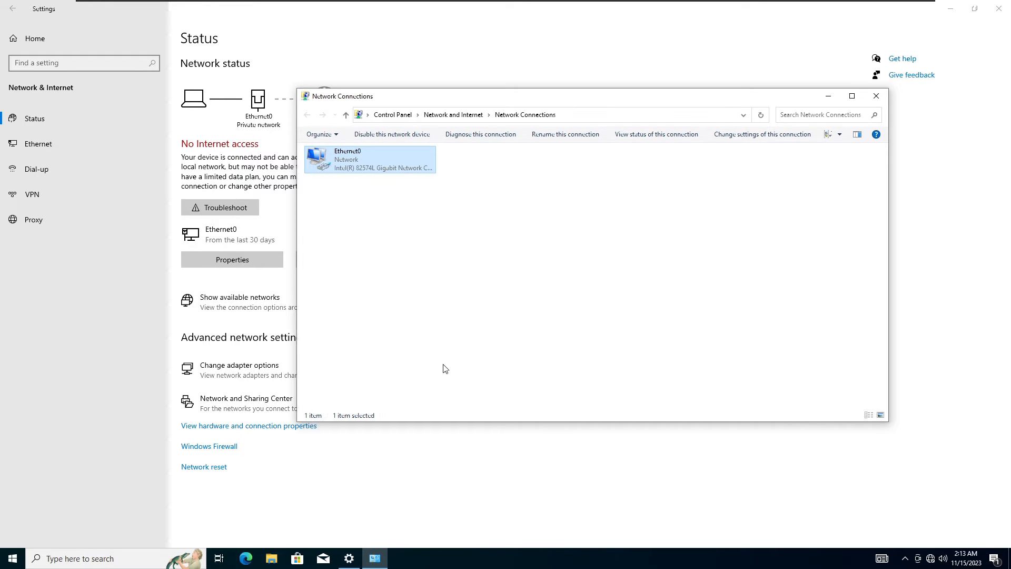
{"action": "left_click", "coordinate": [828, 98]}
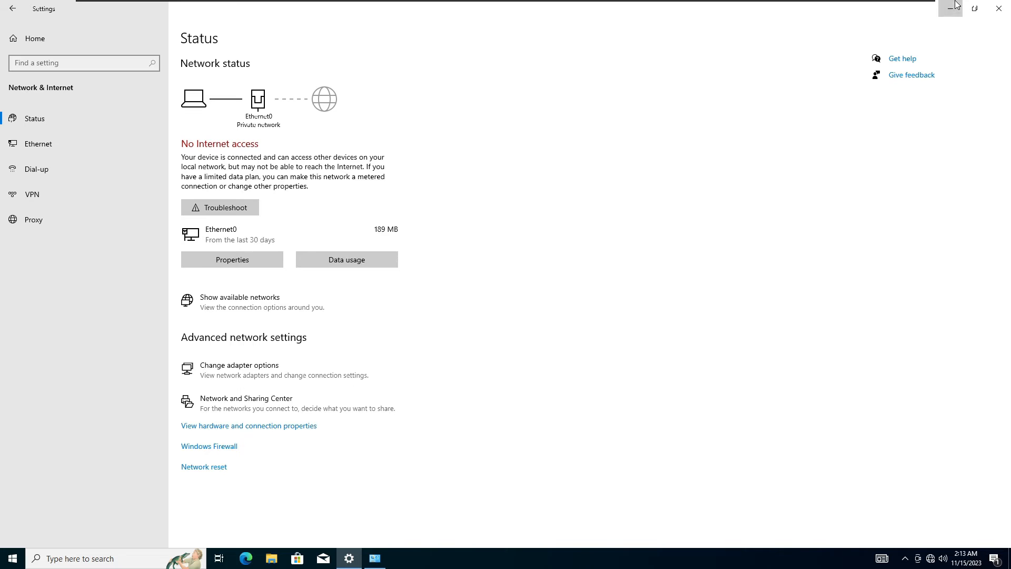
{"action": "left_click", "coordinate": [955, 7]}
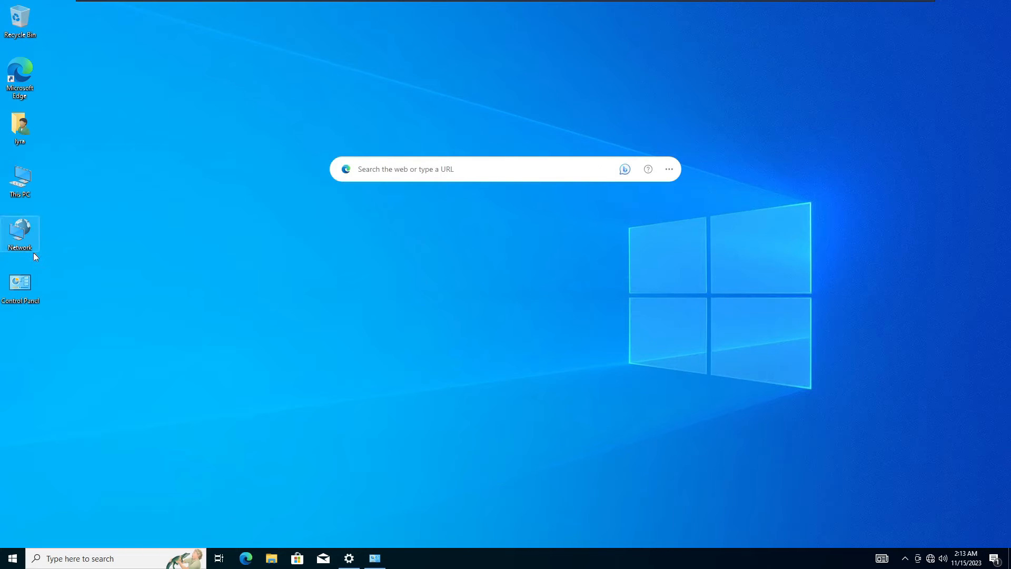
Open the computer name and domain change dialog in pc1's System Properties.
{"action": "right_click", "coordinate": [28, 180]}
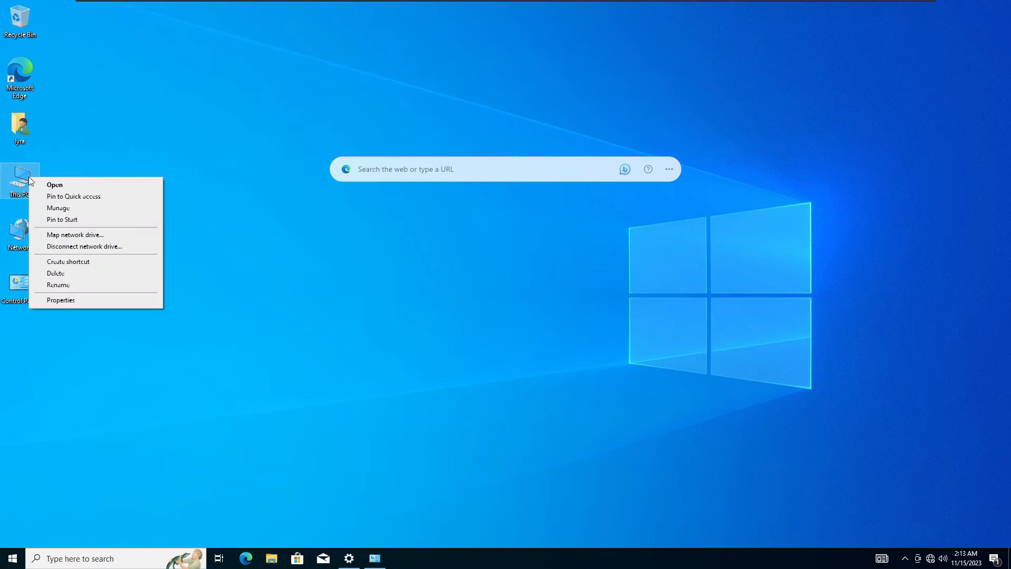
{"action": "left_click", "coordinate": [61, 300]}
{"action": "left_click", "coordinate": [913, 227]}
{"action": "left_click", "coordinate": [156, 149]}
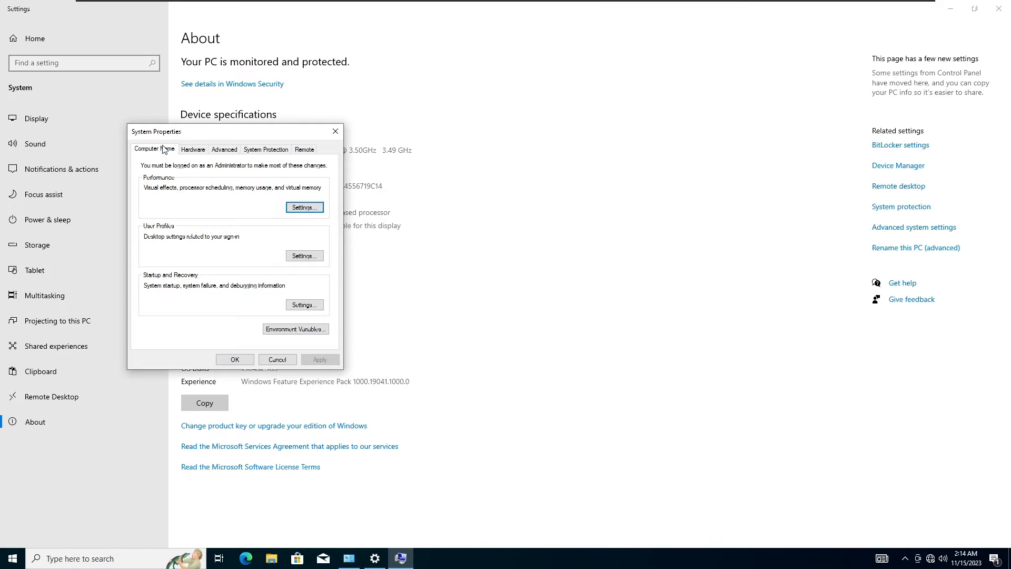
{"action": "left_click", "coordinate": [309, 280]}
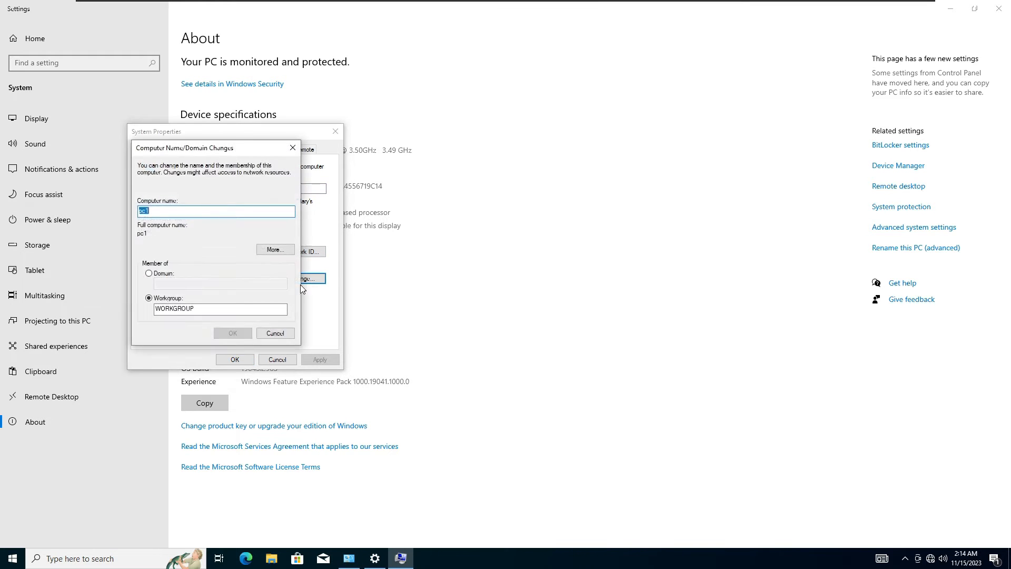
Join pc1 to techglobe.local using the domain administrator account and password.
{"action": "left_click", "coordinate": [149, 274]}
{"action": "type", "text": "techglobe.local"}
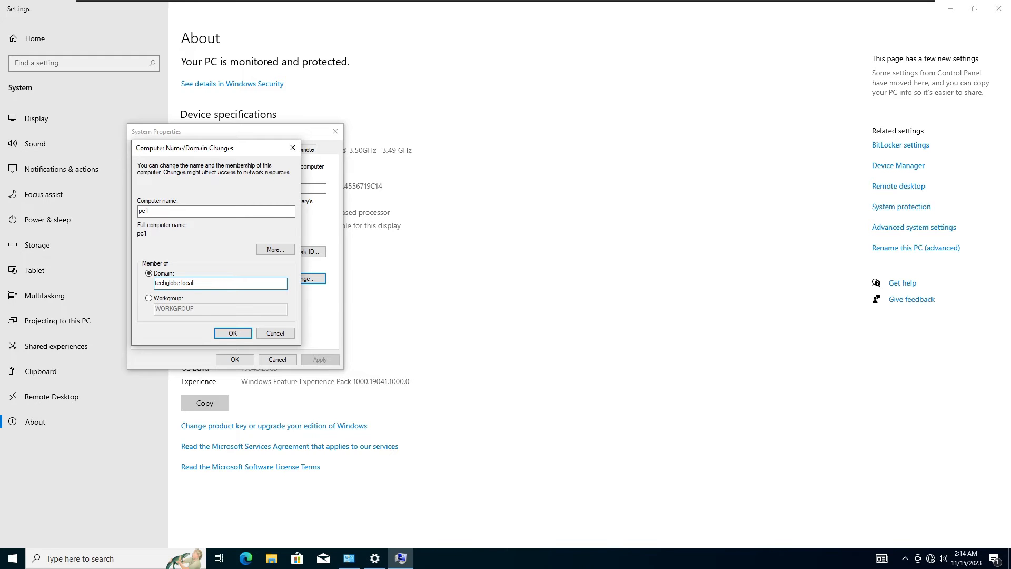
{"action": "left_click", "coordinate": [251, 337]}
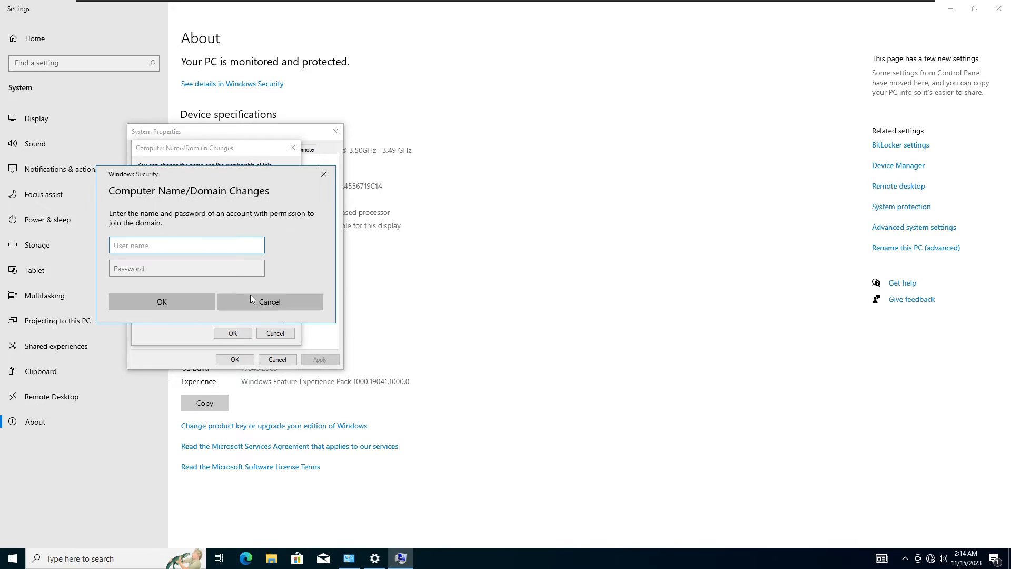
{"action": "type", "text": "administrator"}
{"action": "key", "text": "Tab"}
{"action": "type", "text": "***********"}
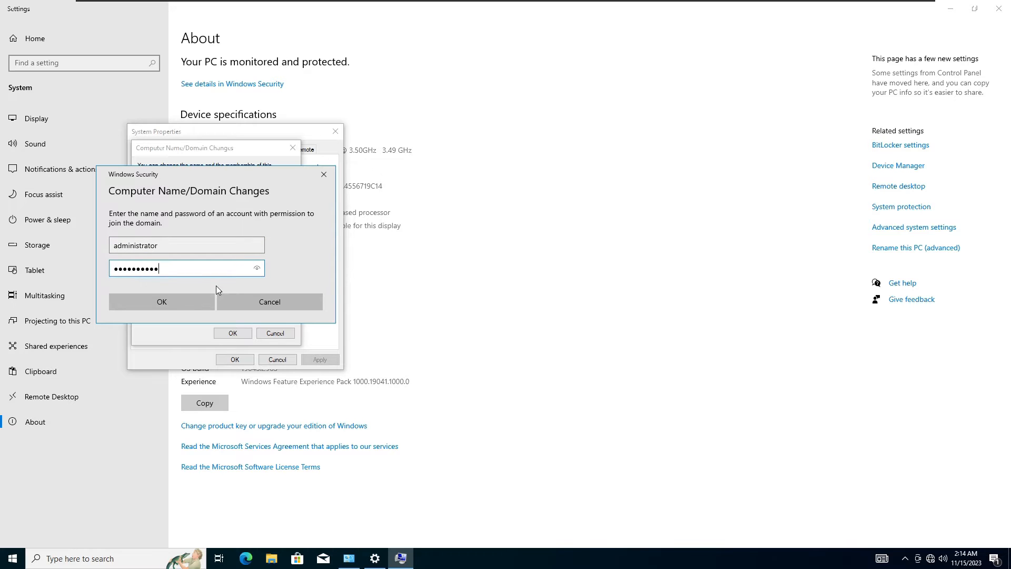
{"action": "key", "text": "Return"}
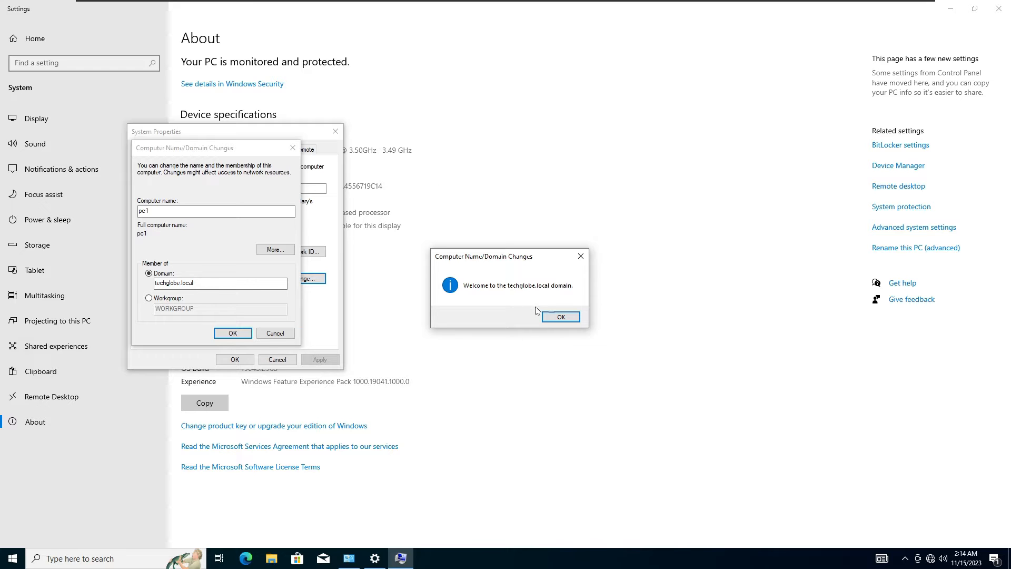
Acknowledge the welcome and restart prompts and restart pc1 now.
{"action": "left_click", "coordinate": [559, 317]}
{"action": "left_click", "coordinate": [239, 334]}
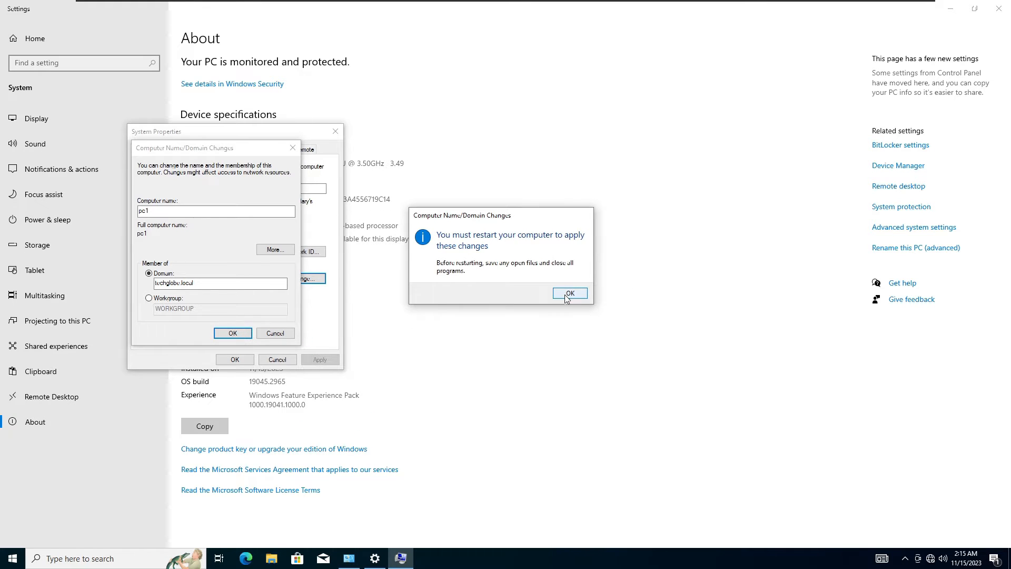
{"action": "left_click", "coordinate": [570, 293]}
{"action": "left_click", "coordinate": [235, 359]}
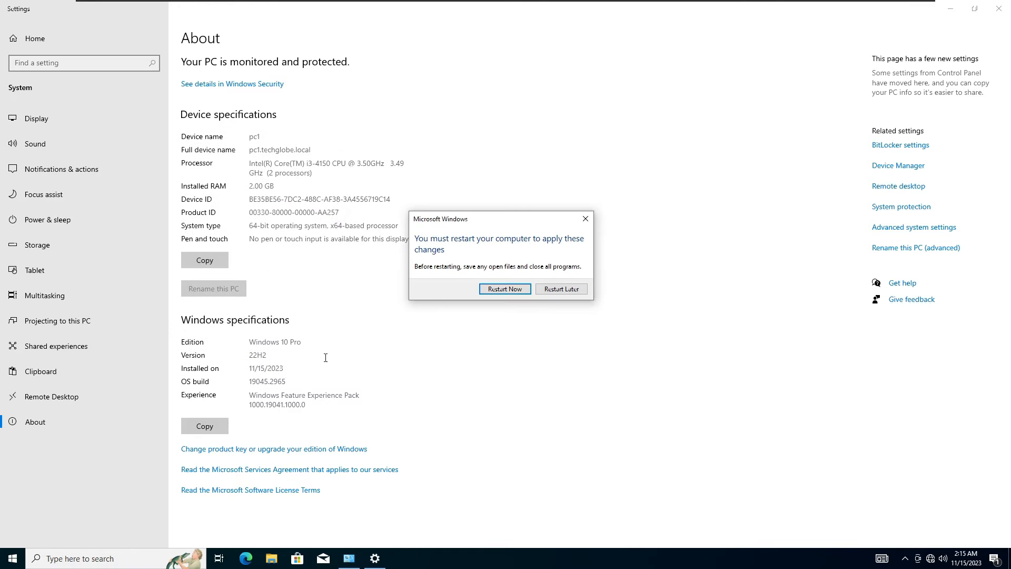
{"action": "left_click", "coordinate": [506, 289]}
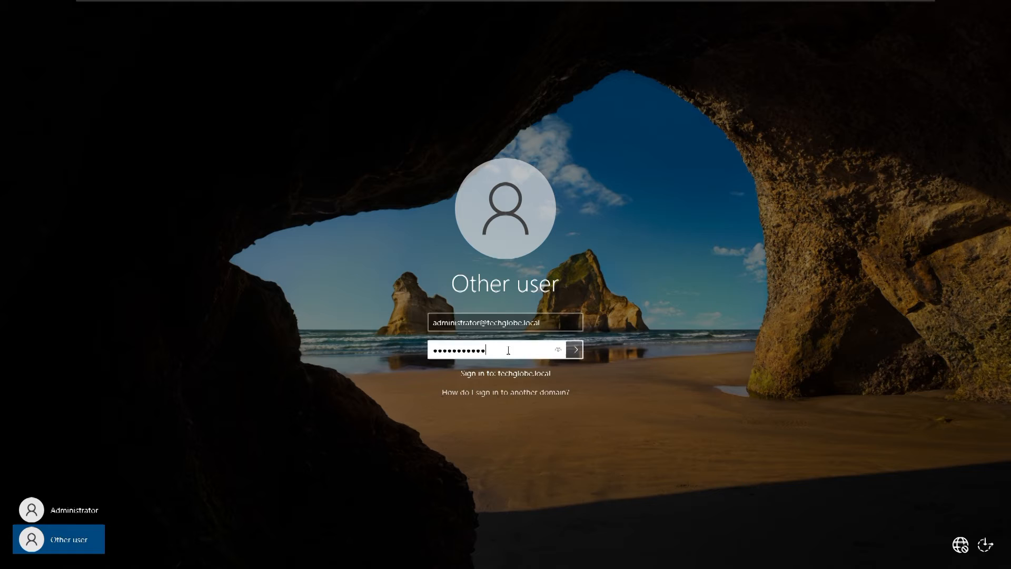
Sign in and confirm PC1 and SERVER2 are listed under Computers in Active Directory Users and Computers.
{"action": "key", "text": "Return"}
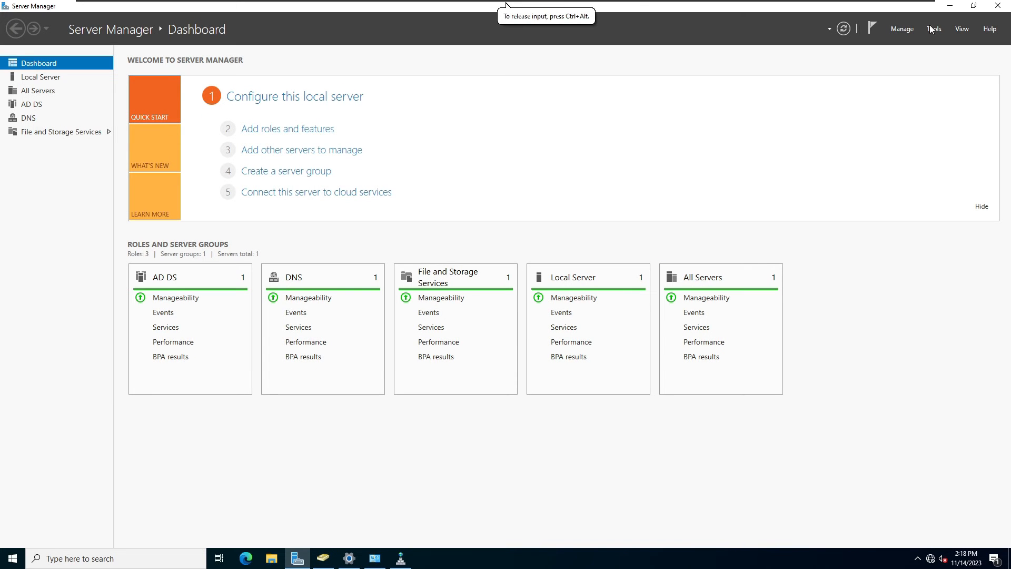
{"action": "left_click", "coordinate": [937, 31]}
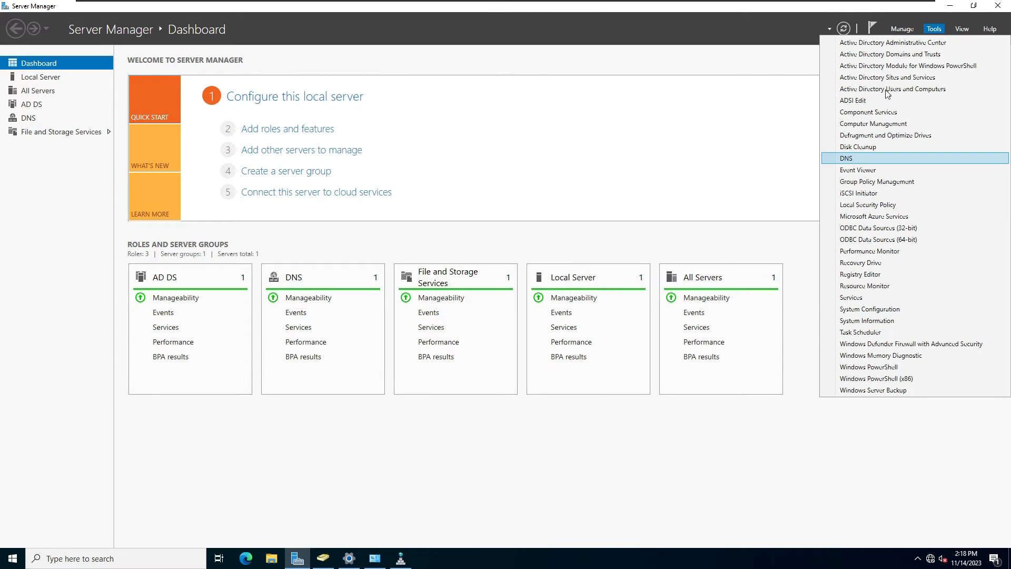
{"action": "left_click", "coordinate": [887, 89]}
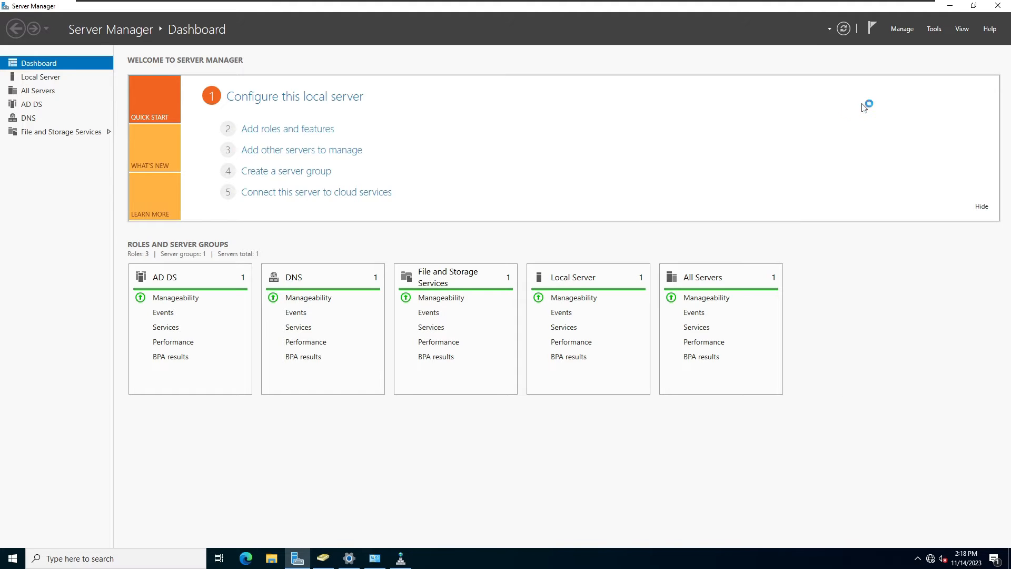
{"action": "left_click", "coordinate": [104, 135]}
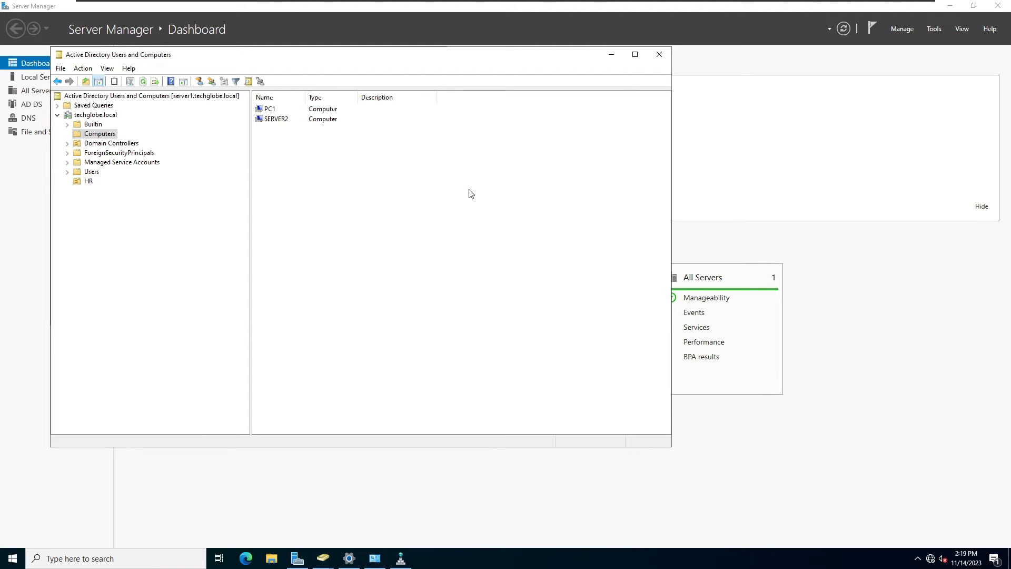
{"action": "left_click", "coordinate": [887, 63]}
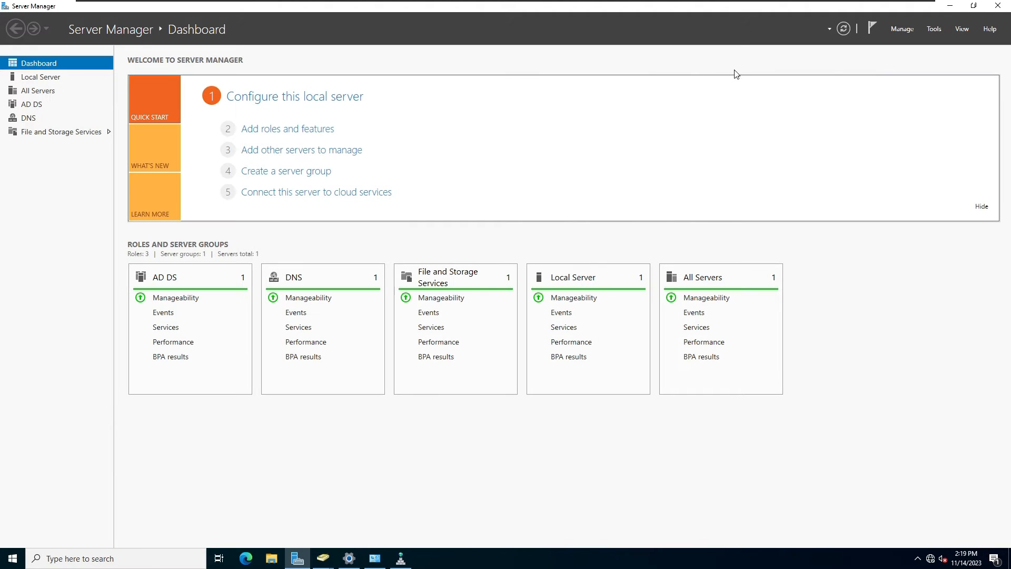
Start a role-based Add Roles and Features installation targeting server1.
{"action": "left_click", "coordinate": [901, 30]}
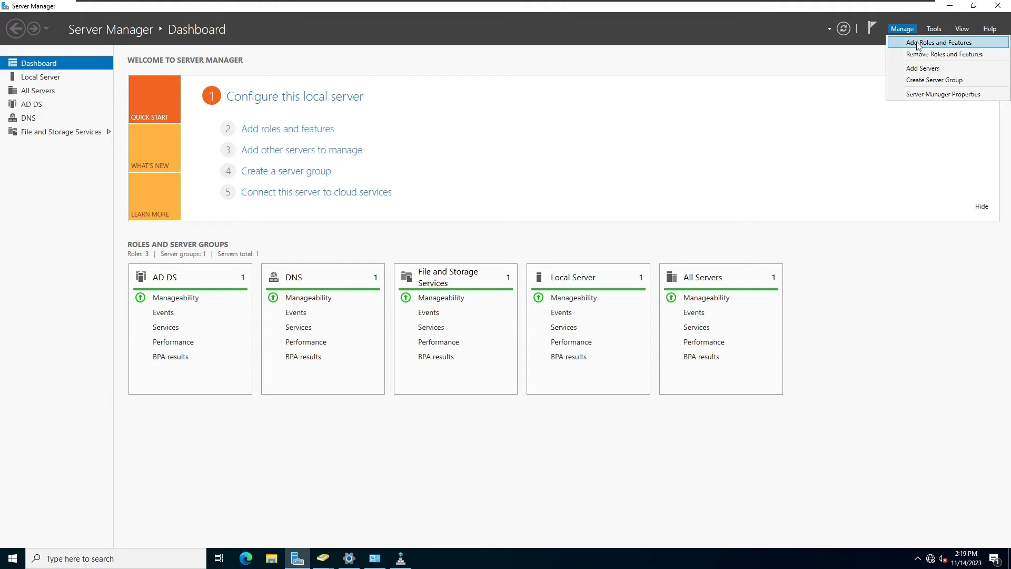
{"action": "left_click", "coordinate": [919, 44]}
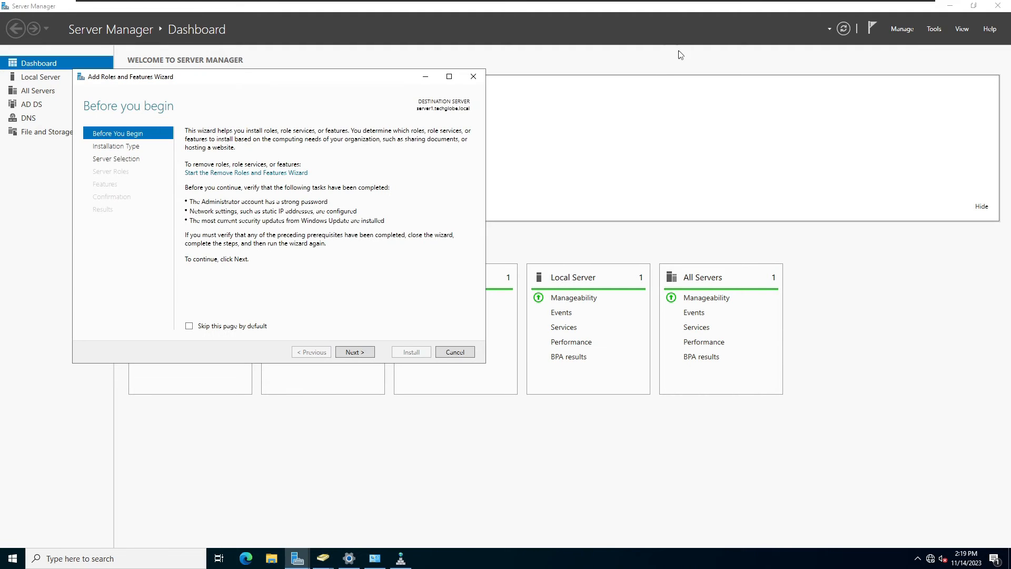
{"action": "left_click", "coordinate": [360, 354]}
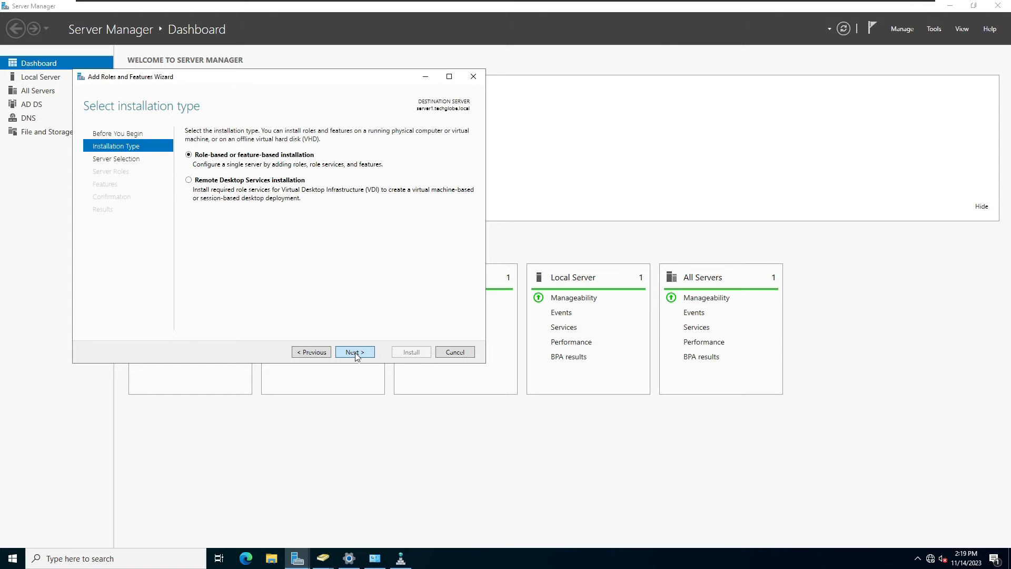
{"action": "left_click", "coordinate": [355, 353]}
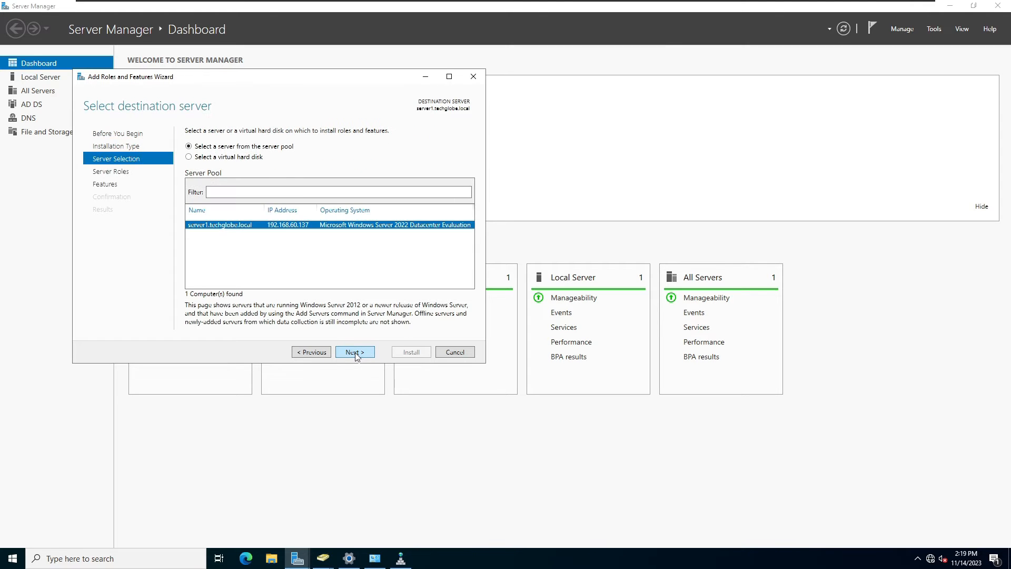
{"action": "left_click", "coordinate": [355, 353]}
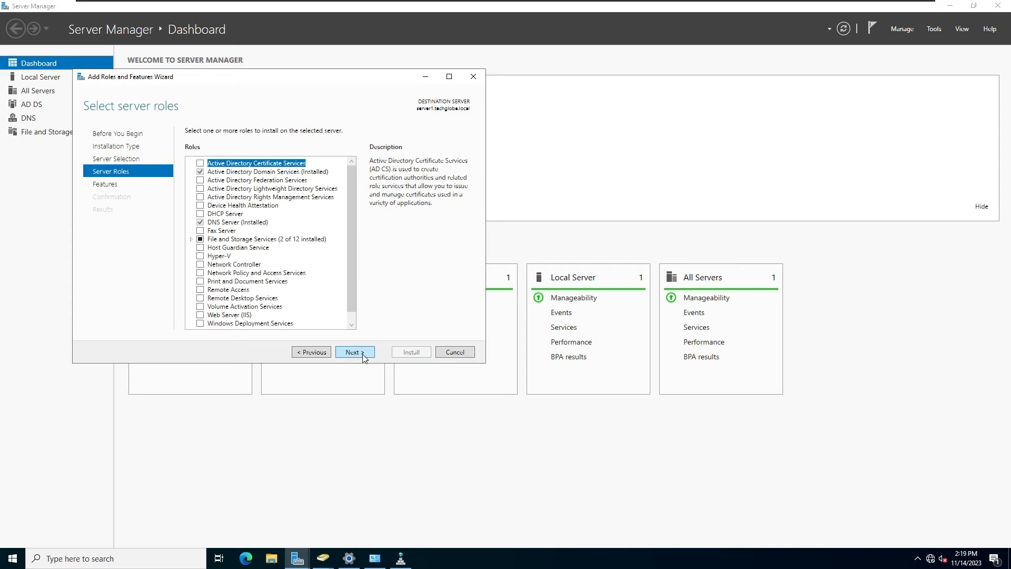
Select DFS Namespaces and DFS Replication, adding the required DFS Management Tools.
{"action": "left_click", "coordinate": [192, 239]}
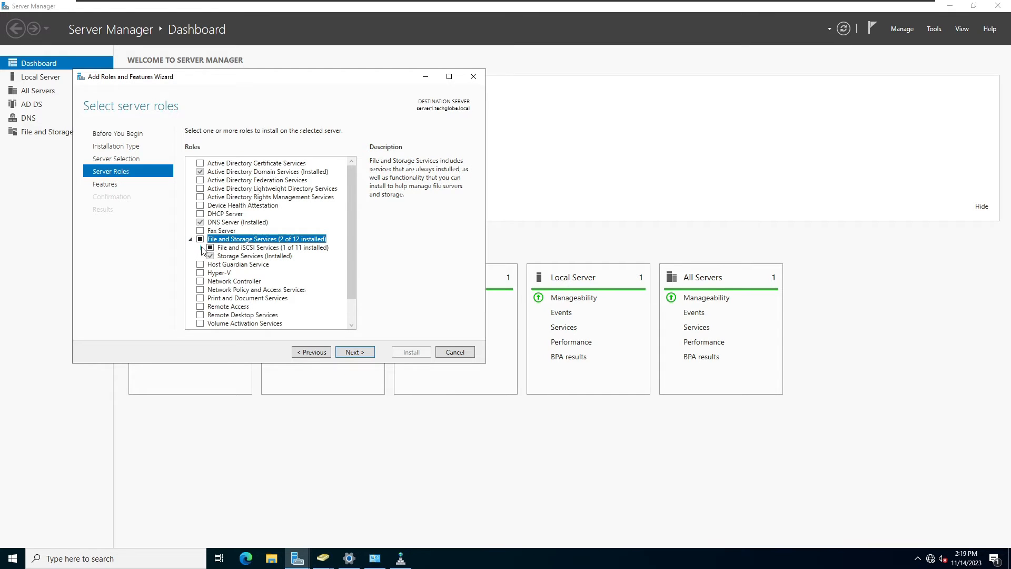
{"action": "left_click", "coordinate": [201, 247]}
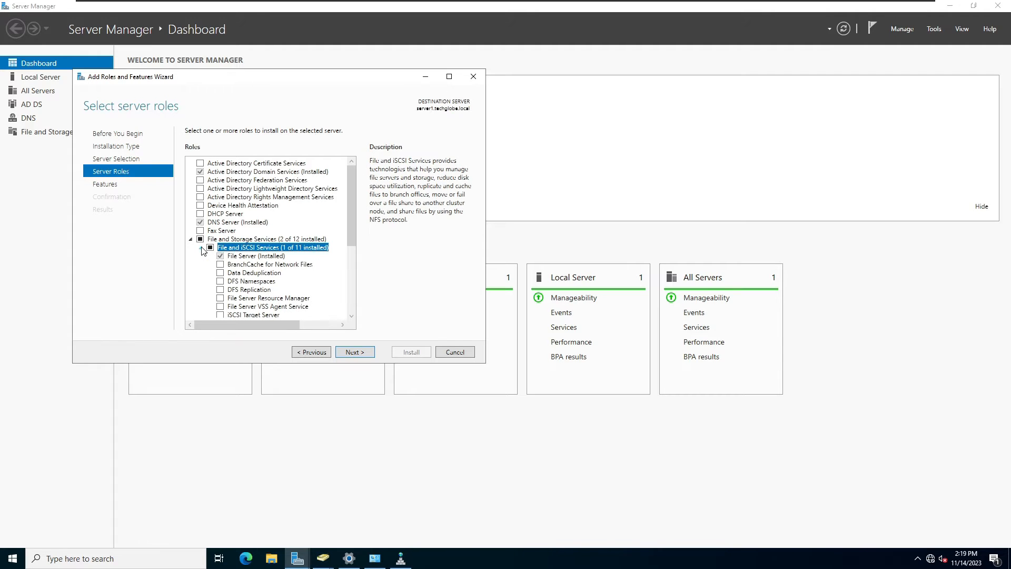
{"action": "scroll", "coordinate": [349, 238], "scroll_direction": "down", "scroll_amount": 3}
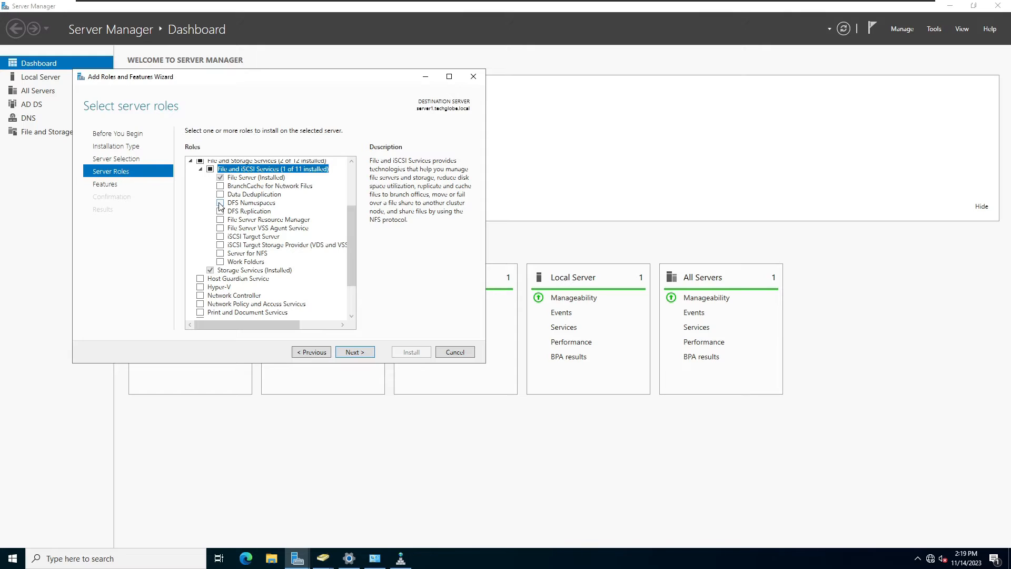
{"action": "left_click", "coordinate": [220, 203]}
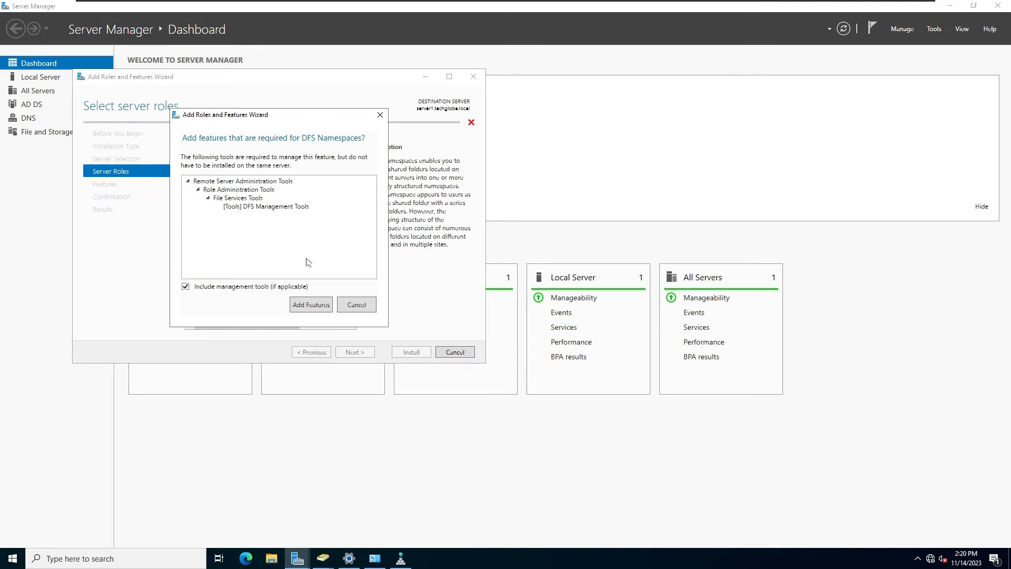
{"action": "left_click", "coordinate": [311, 303]}
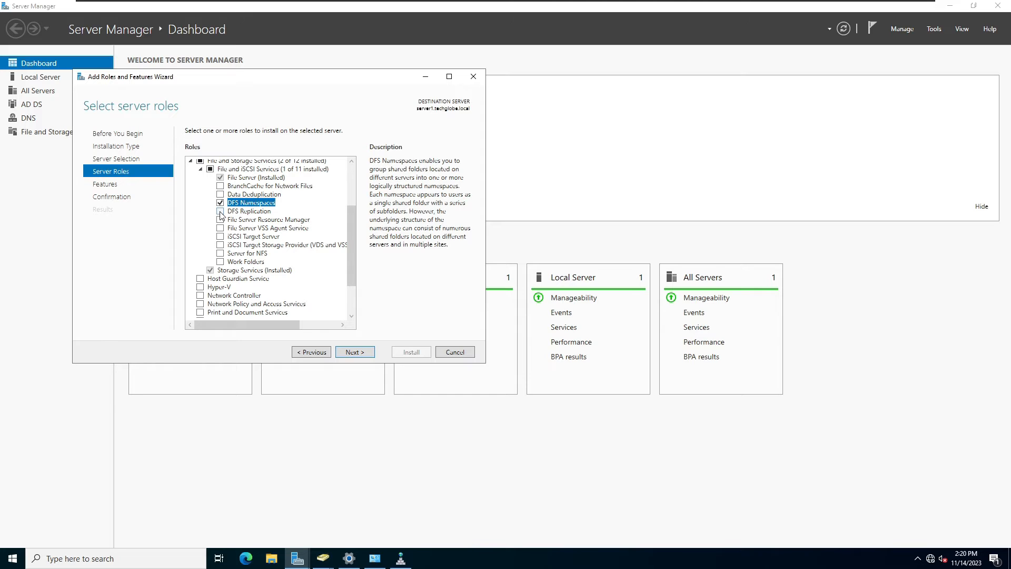
{"action": "left_click", "coordinate": [221, 211]}
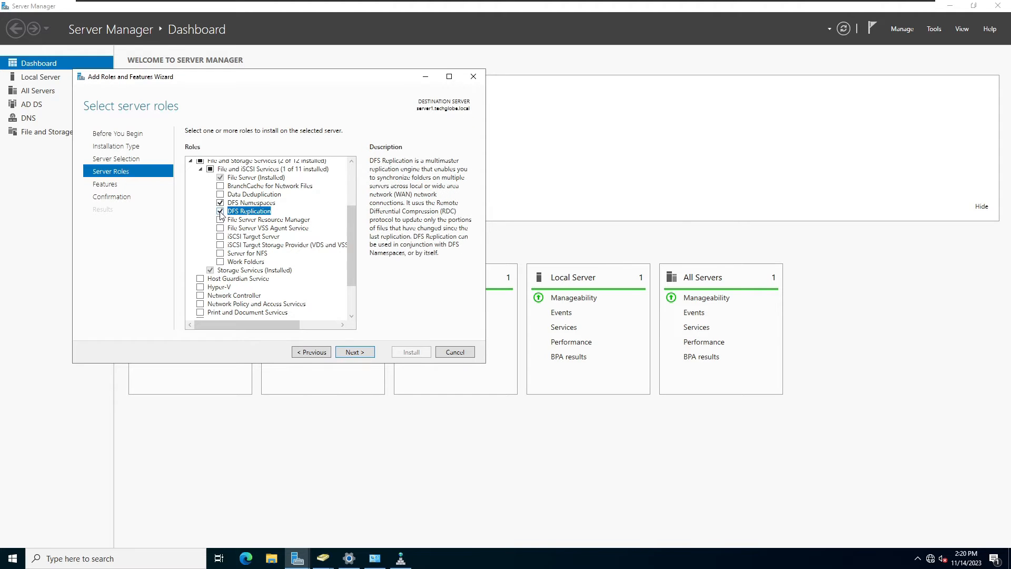
Allow automatic restart, install the DFS roles, and switch to the other server's VM.
{"action": "left_click", "coordinate": [356, 353]}
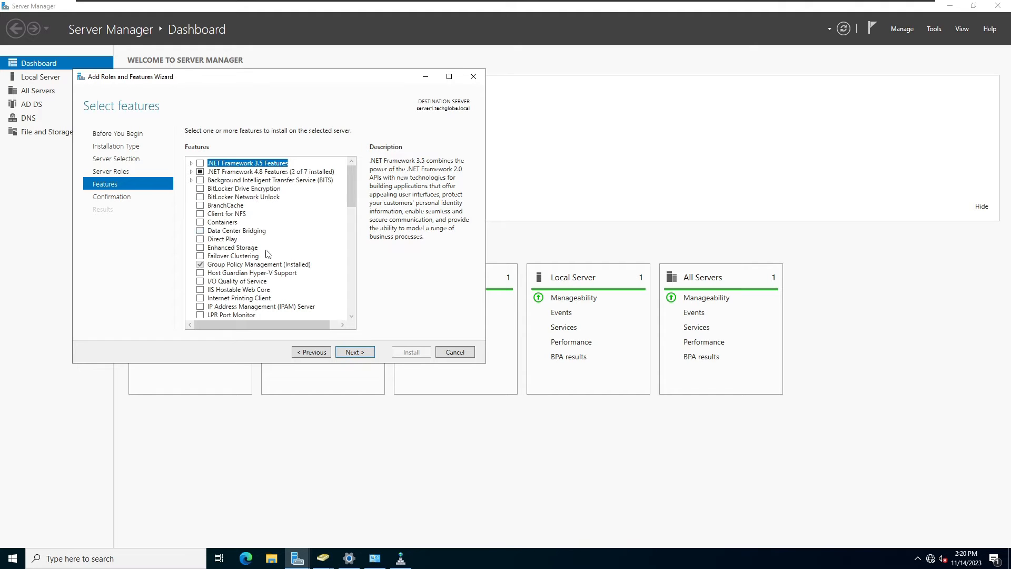
{"action": "left_click", "coordinate": [354, 352]}
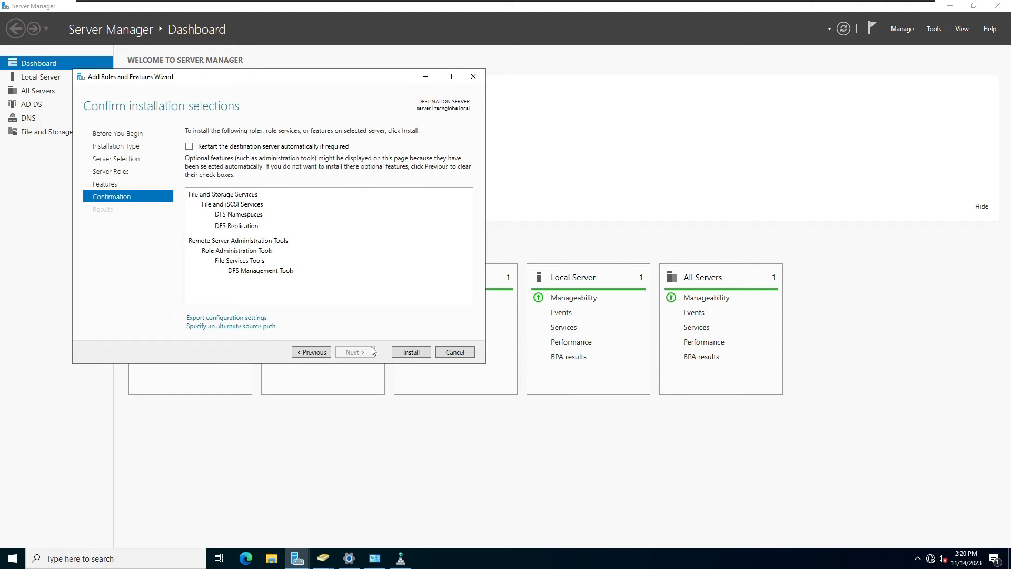
{"action": "left_click", "coordinate": [189, 146]}
{"action": "left_click", "coordinate": [533, 316]}
{"action": "left_click", "coordinate": [424, 351]}
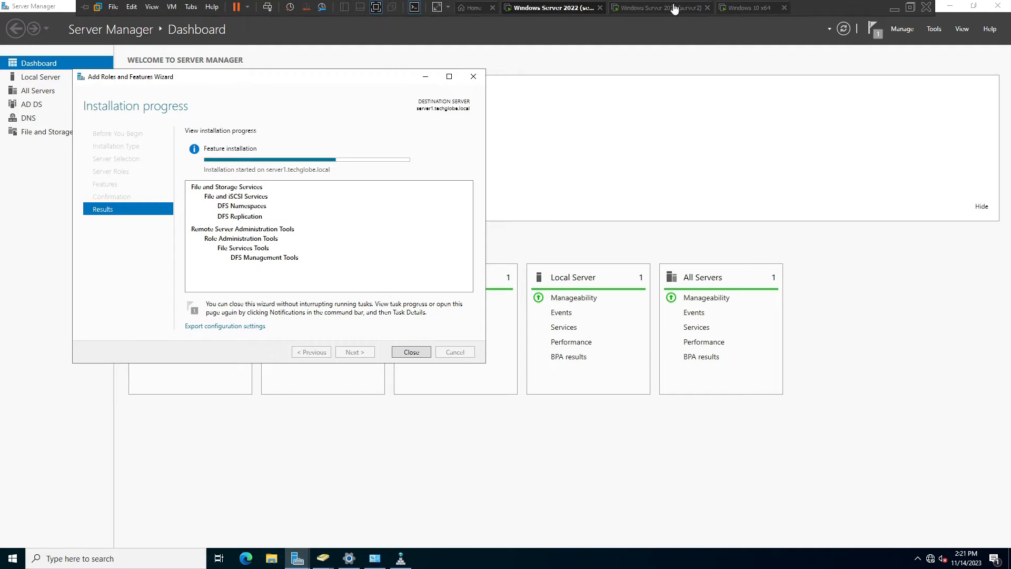
{"action": "left_click", "coordinate": [674, 9]}
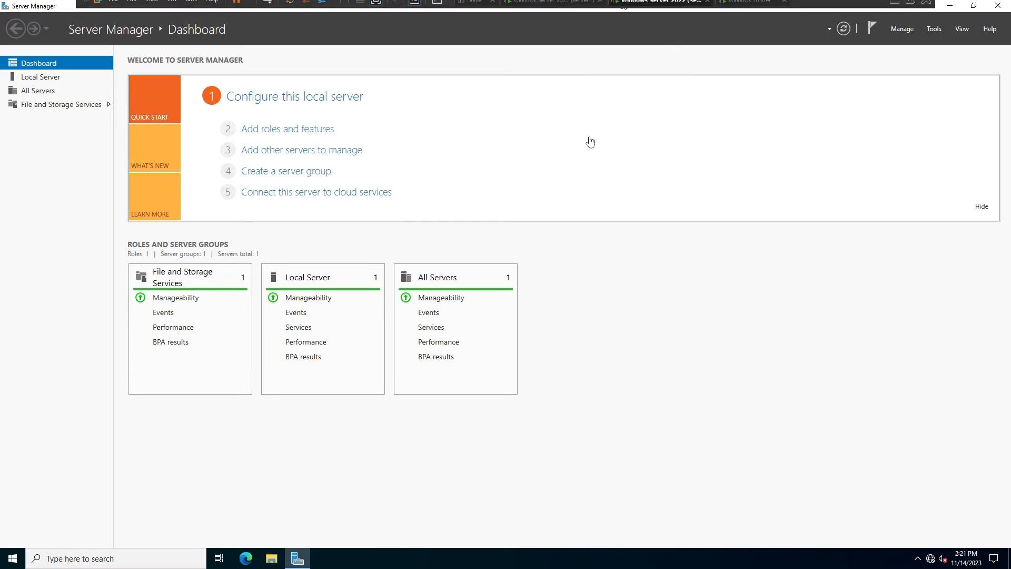
Install Active Directory Domain Services with its required management features on server2.
{"action": "left_click", "coordinate": [294, 133]}
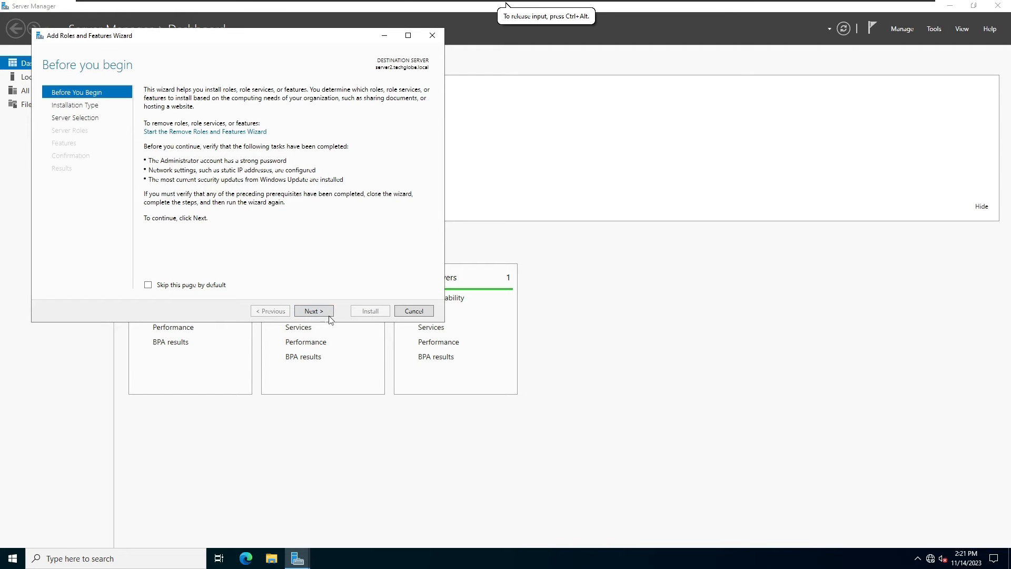
{"action": "left_click", "coordinate": [314, 311]}
{"action": "left_click", "coordinate": [314, 311]}
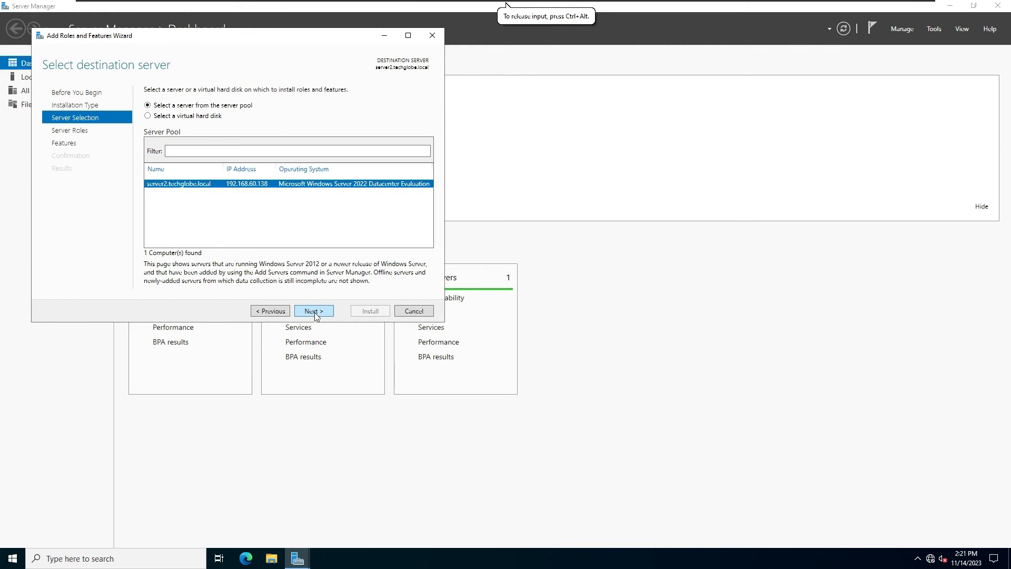
{"action": "left_click", "coordinate": [314, 311]}
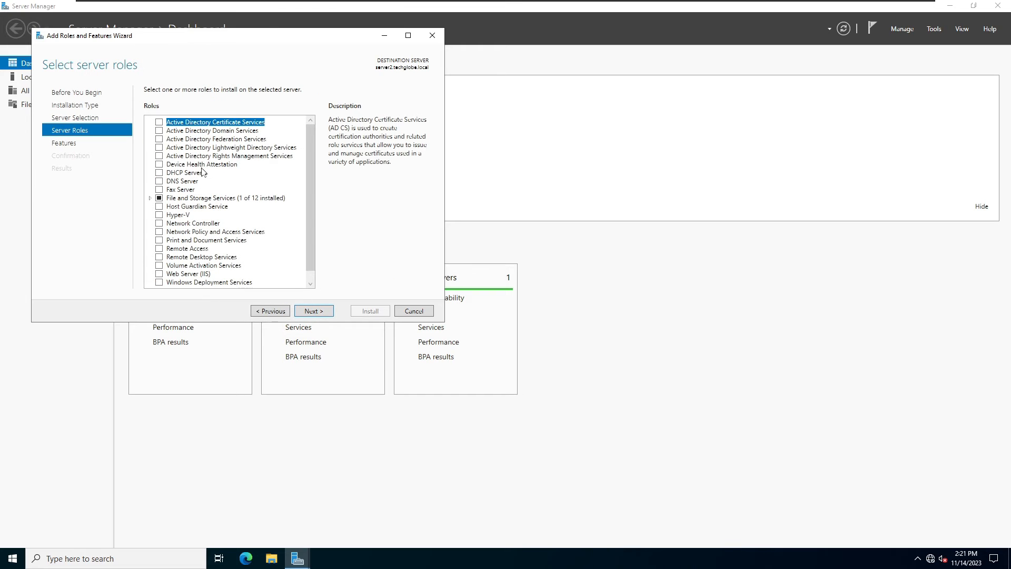
{"action": "left_click", "coordinate": [160, 131]}
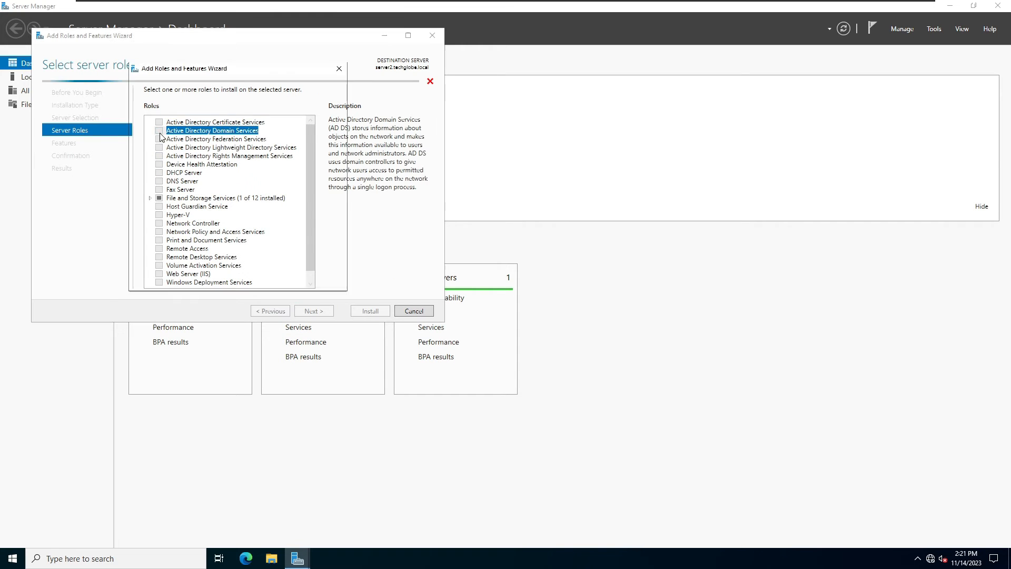
{"action": "left_click", "coordinate": [280, 271]}
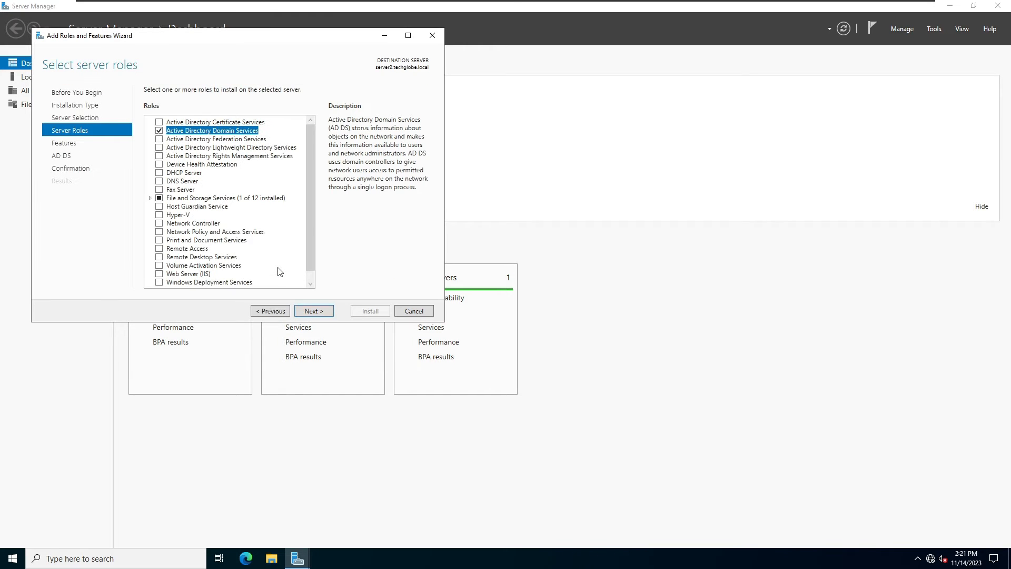
{"action": "left_click", "coordinate": [314, 311]}
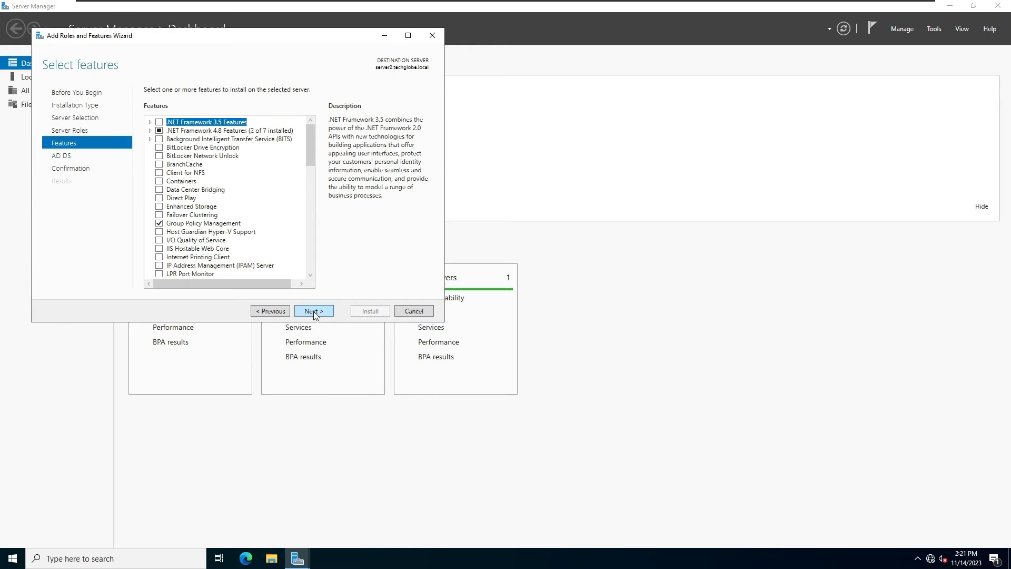
{"action": "left_click", "coordinate": [314, 312]}
{"action": "left_click", "coordinate": [313, 312]}
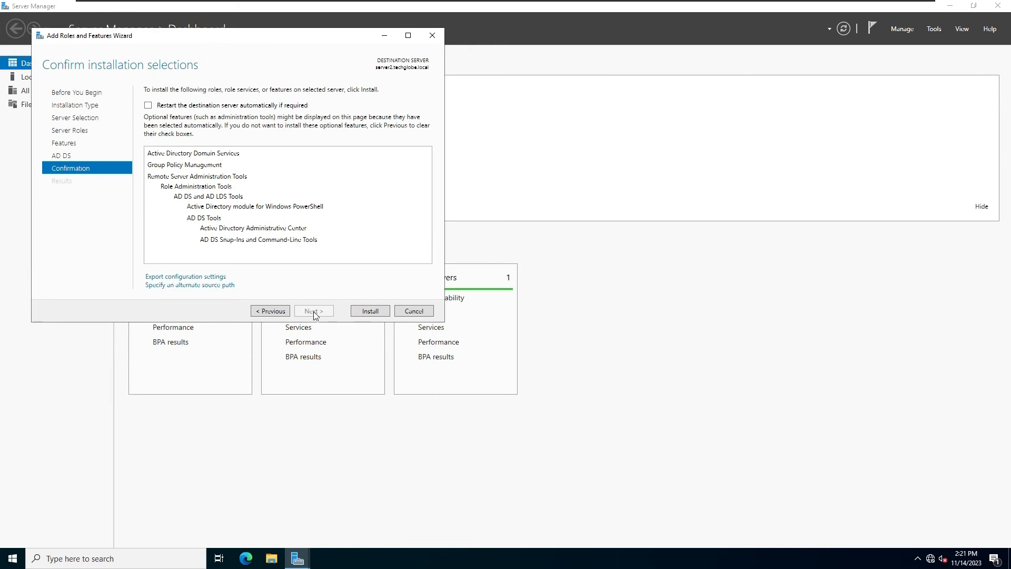
{"action": "left_click", "coordinate": [361, 311]}
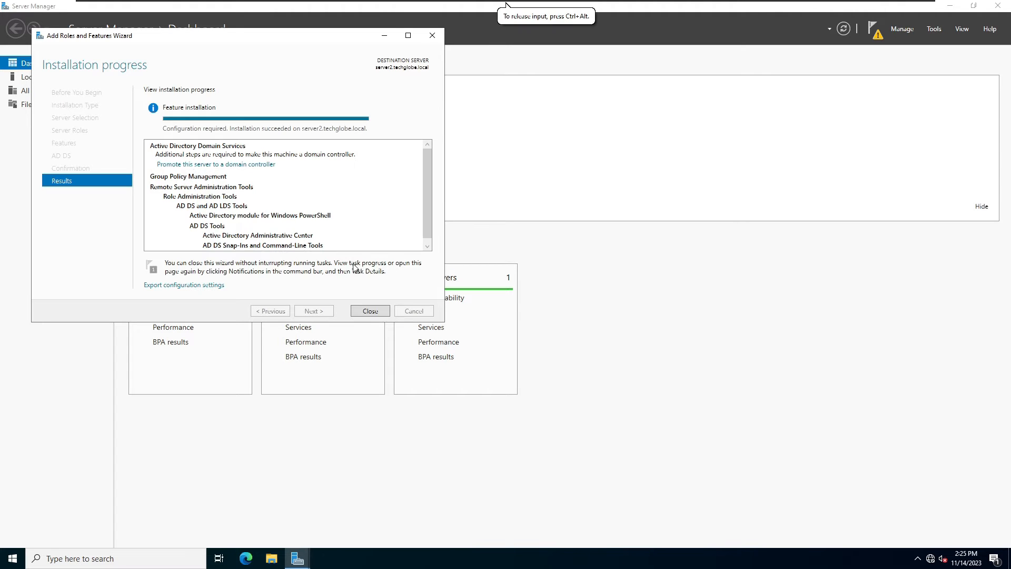
{"action": "left_click", "coordinate": [371, 312]}
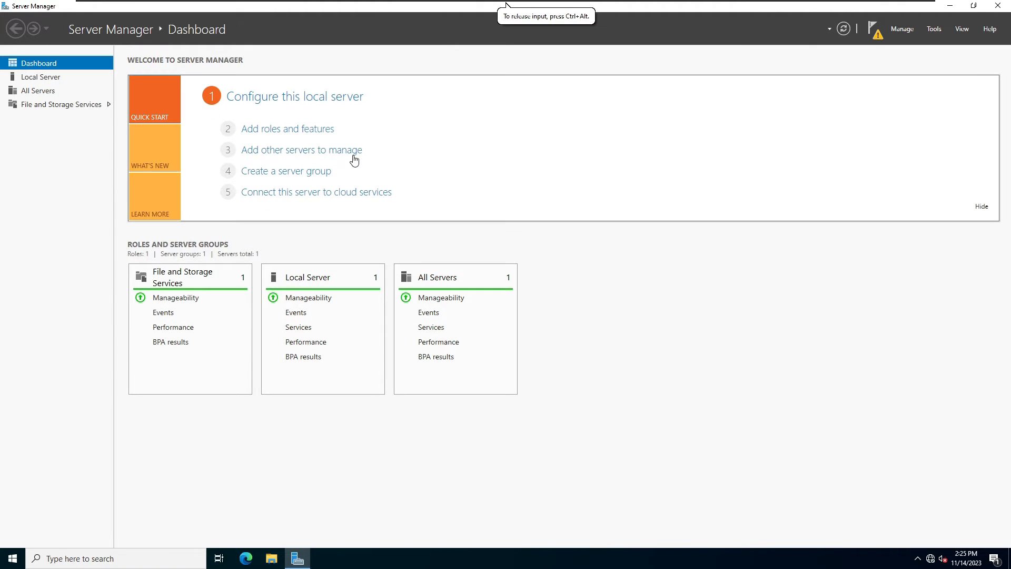
Start promoting server2 as an additional domain controller for techglobe.local, entering the DSRM password.
{"action": "left_click", "coordinate": [874, 31]}
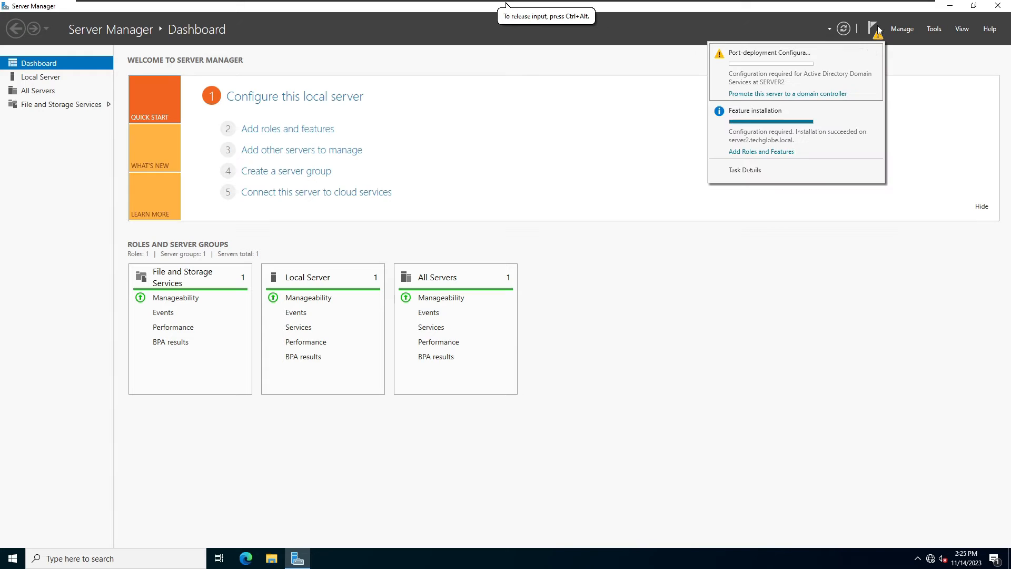
{"action": "left_click", "coordinate": [777, 95]}
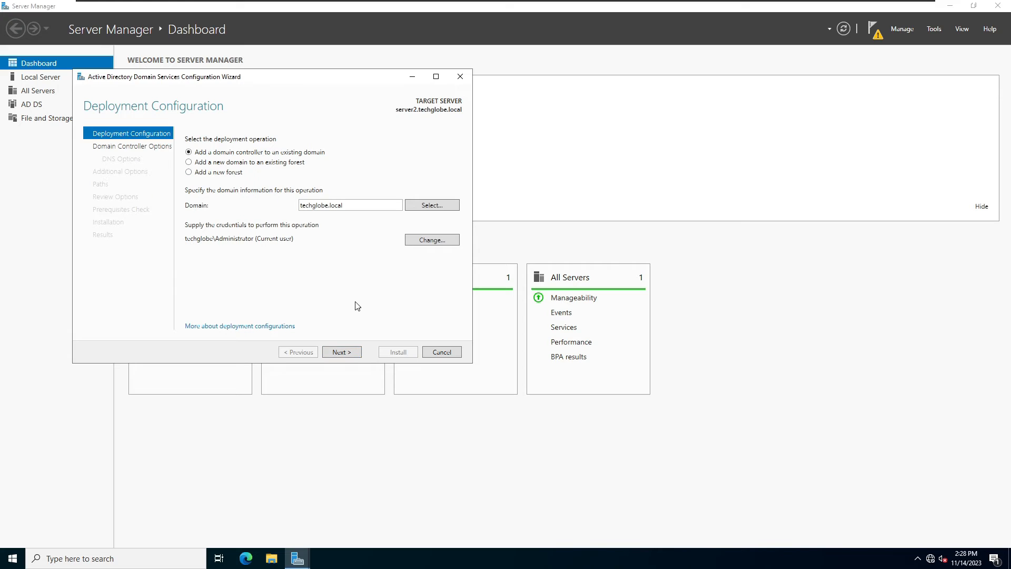
{"action": "left_click", "coordinate": [341, 352]}
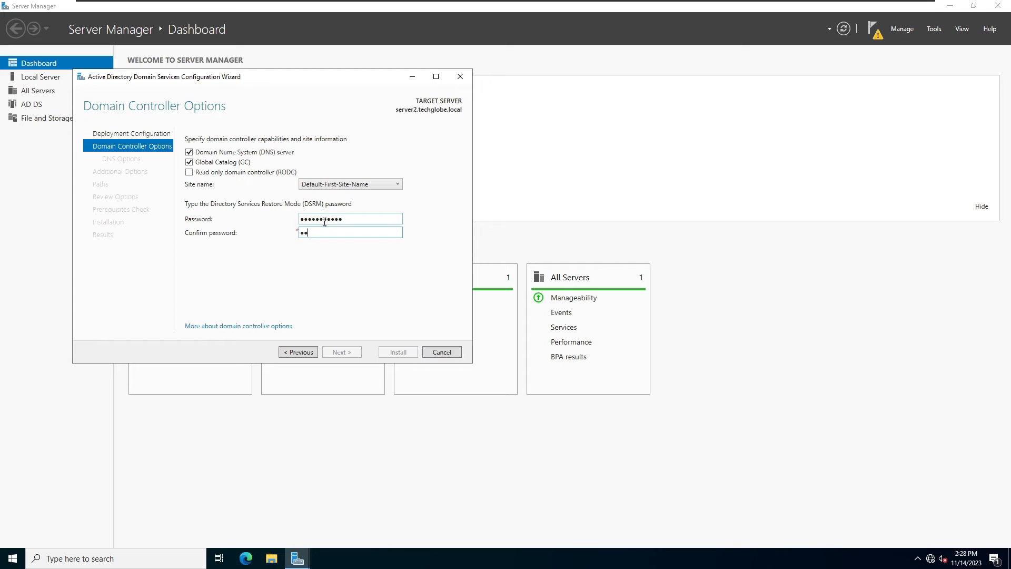
{"action": "type", "text": "***"}
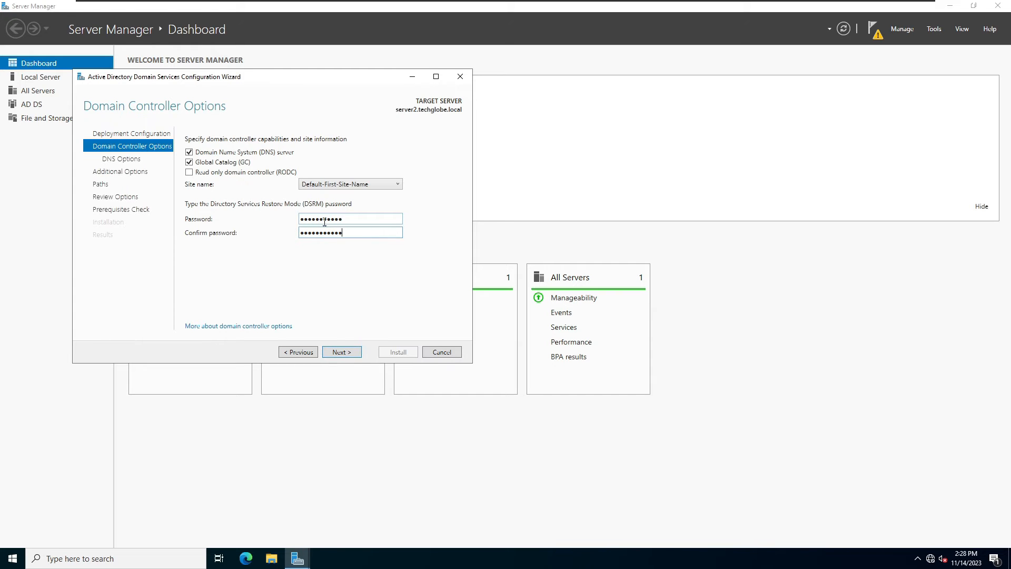
{"action": "left_click", "coordinate": [341, 352]}
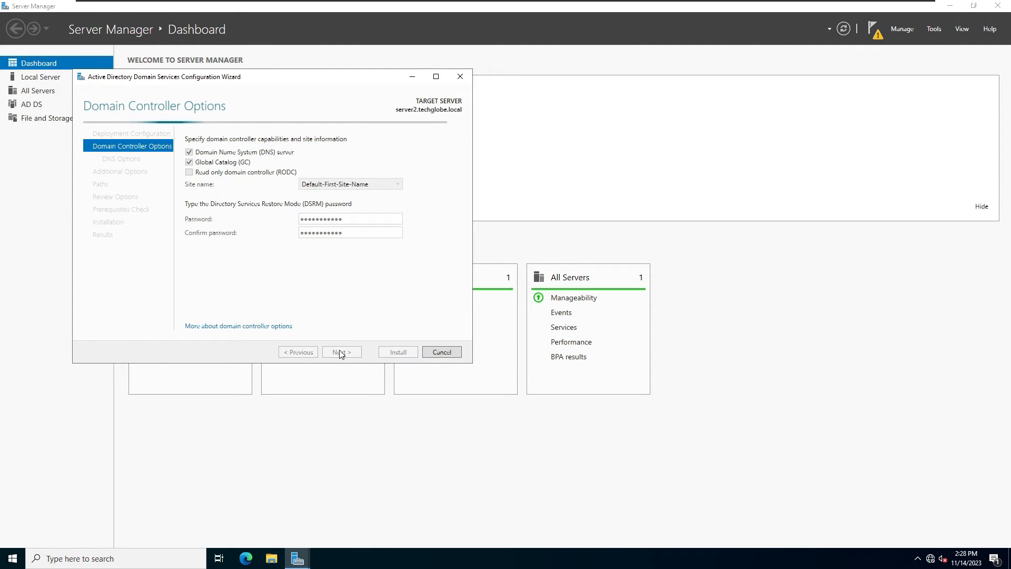
{"action": "left_click", "coordinate": [340, 351]}
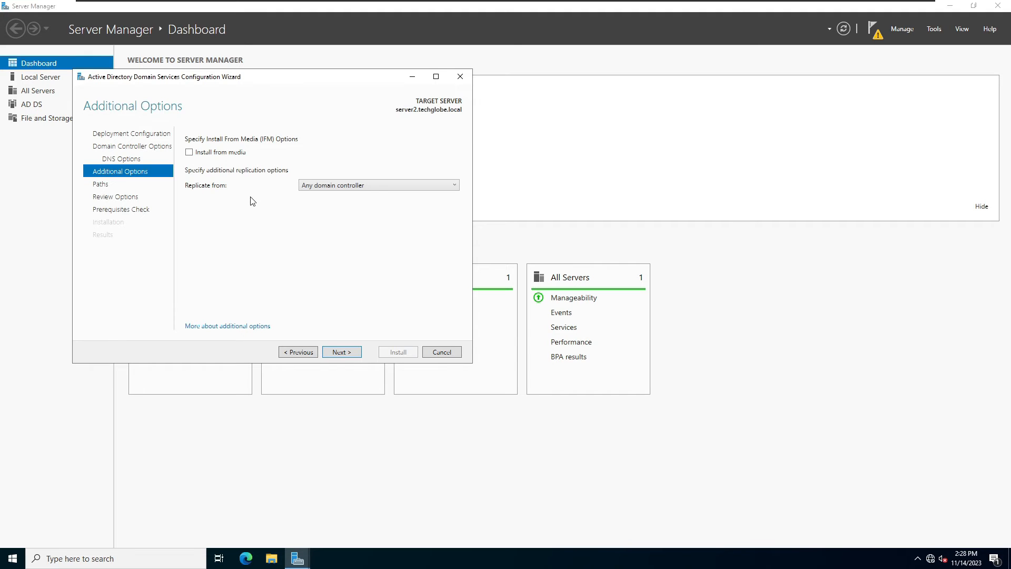
Replicate from server1.techglobe.local, keep the default database, log and SYSVOL paths, and start the promotion.
{"action": "left_click", "coordinate": [386, 187]}
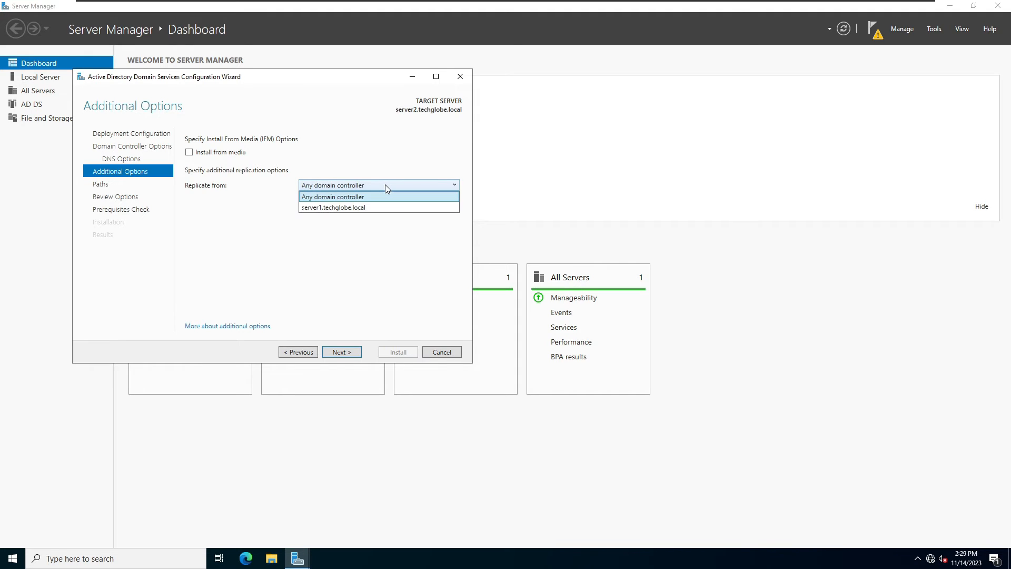
{"action": "left_click", "coordinate": [322, 208]}
{"action": "left_click", "coordinate": [341, 353]}
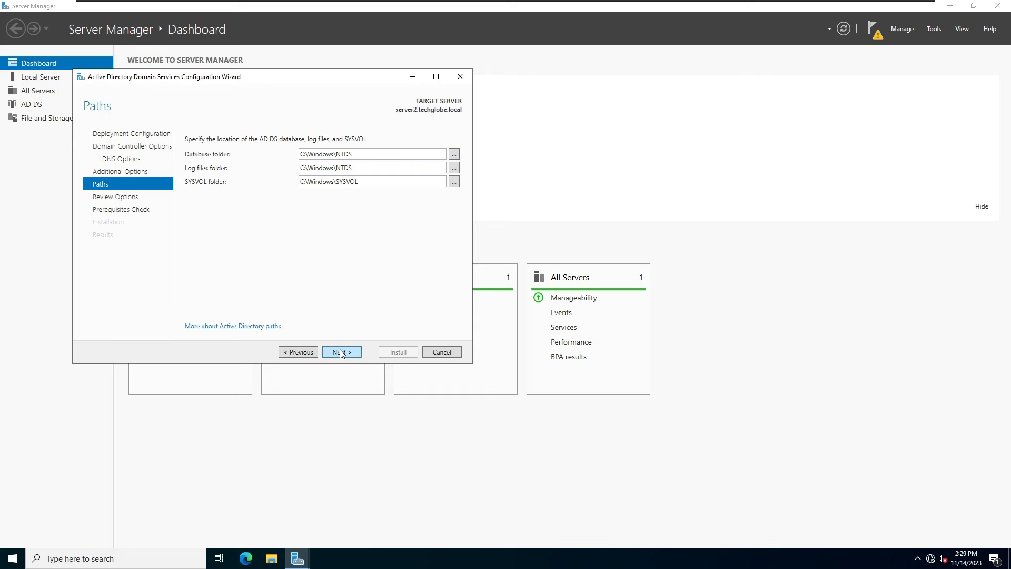
{"action": "left_click", "coordinate": [341, 352]}
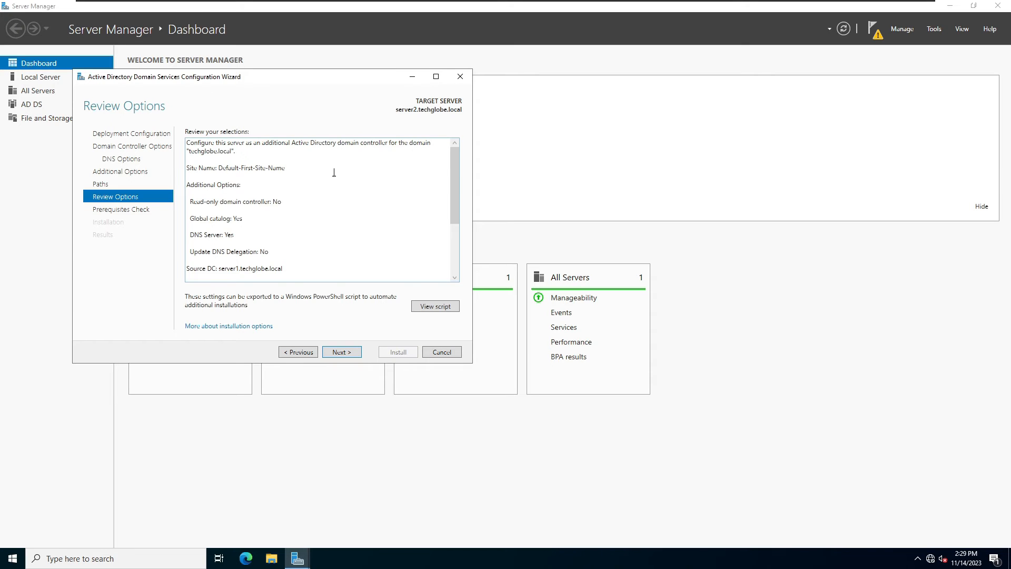
{"action": "scroll", "coordinate": [336, 166], "scroll_direction": "down", "scroll_amount": 3}
{"action": "scroll", "coordinate": [323, 196], "scroll_direction": "up", "scroll_amount": 3}
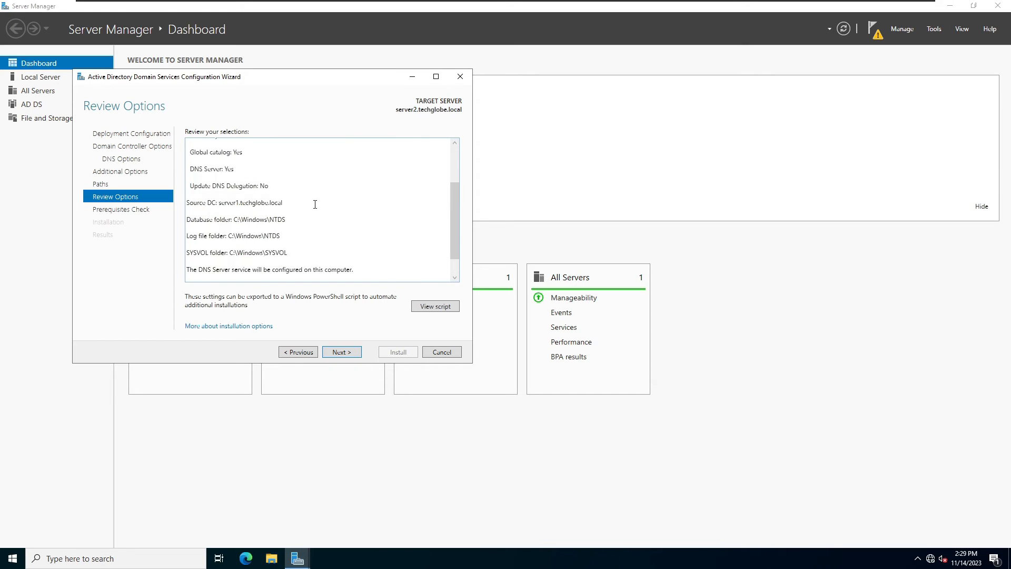
{"action": "left_click", "coordinate": [335, 353]}
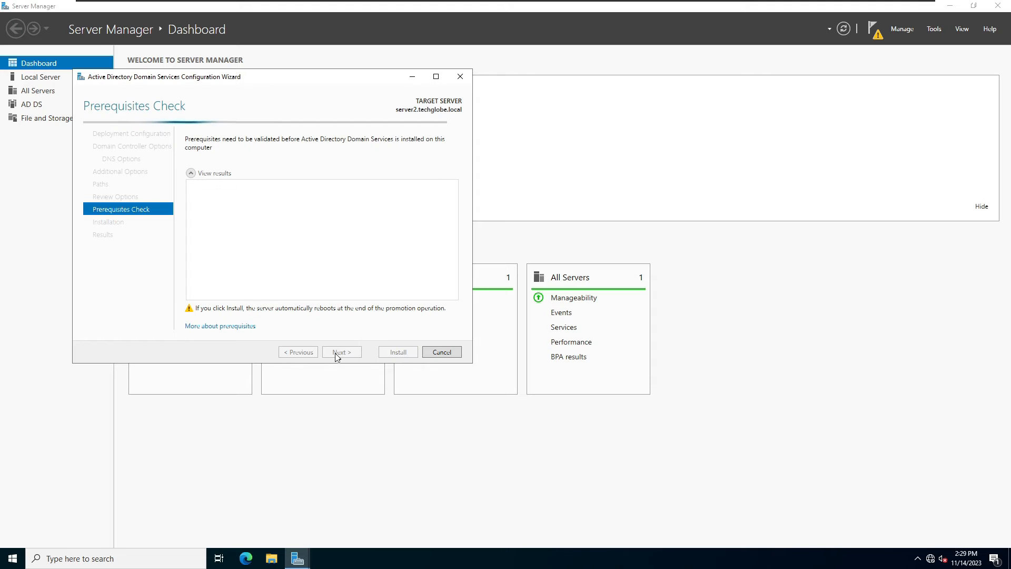
{"action": "left_click", "coordinate": [399, 352]}
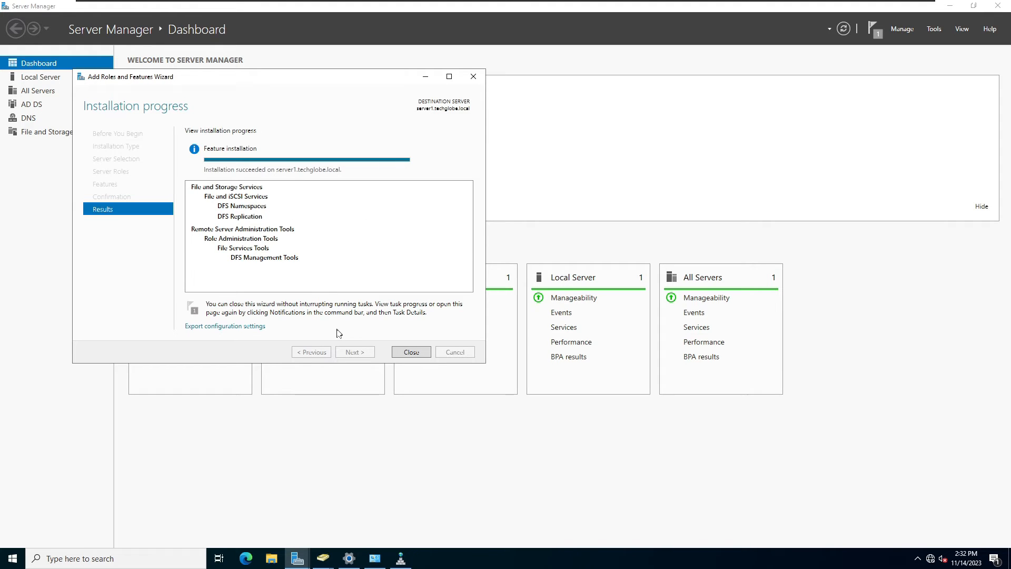
Close the finished DFS installation wizard and begin a new Add Roles and Features run at server roles.
{"action": "left_click", "coordinate": [411, 353]}
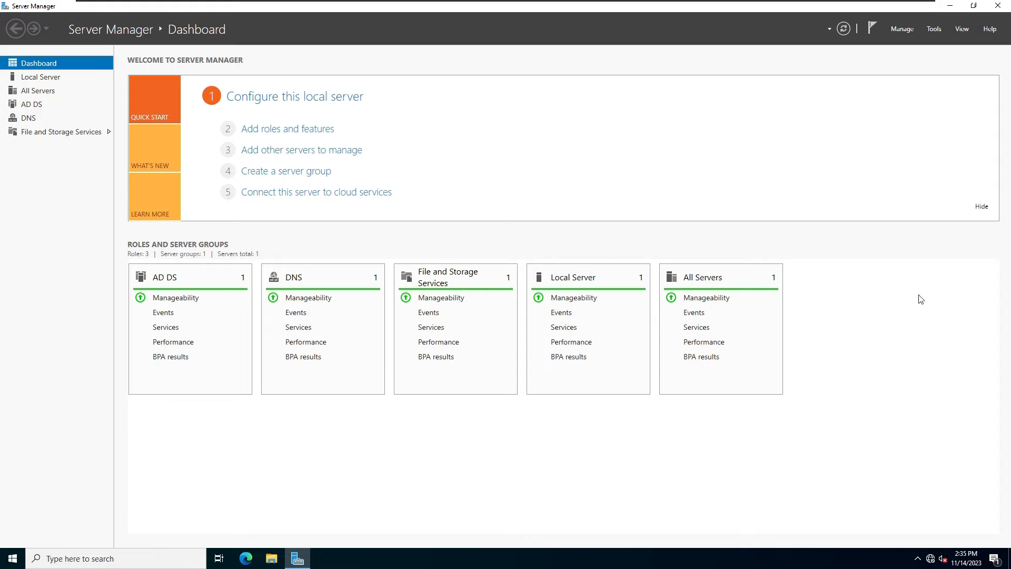
{"action": "left_click", "coordinate": [901, 28]}
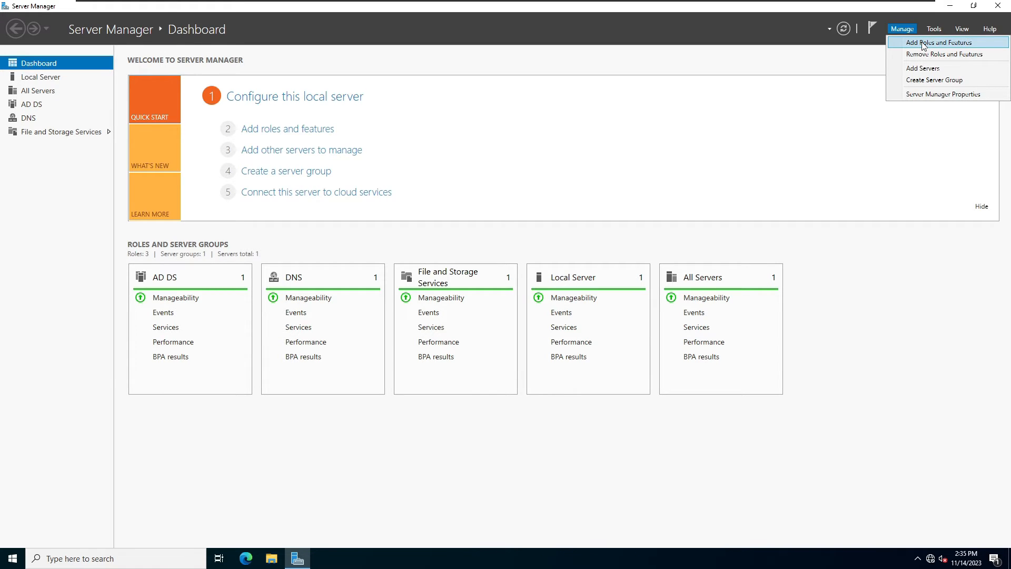
{"action": "left_click", "coordinate": [923, 44]}
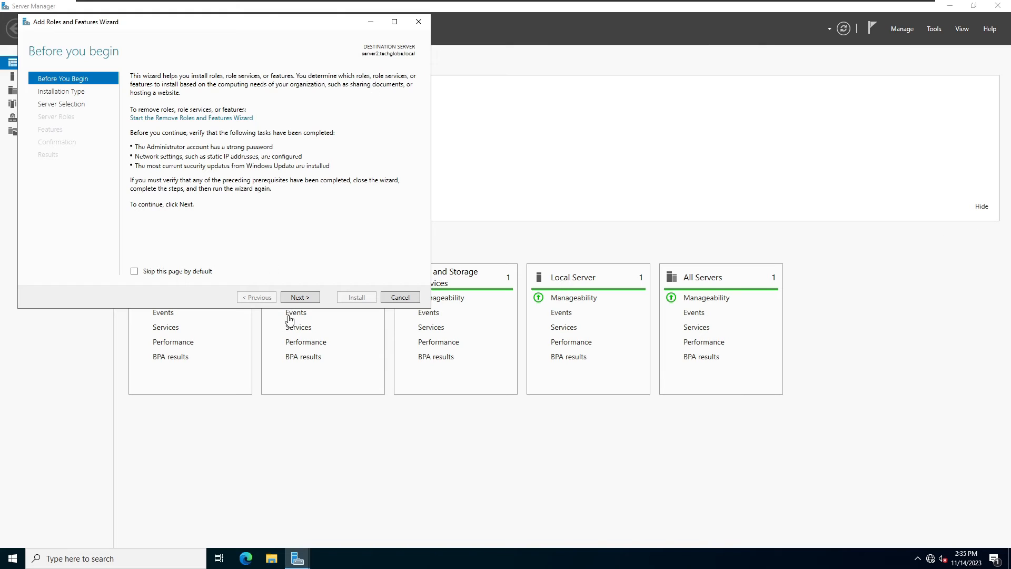
{"action": "left_click", "coordinate": [299, 297]}
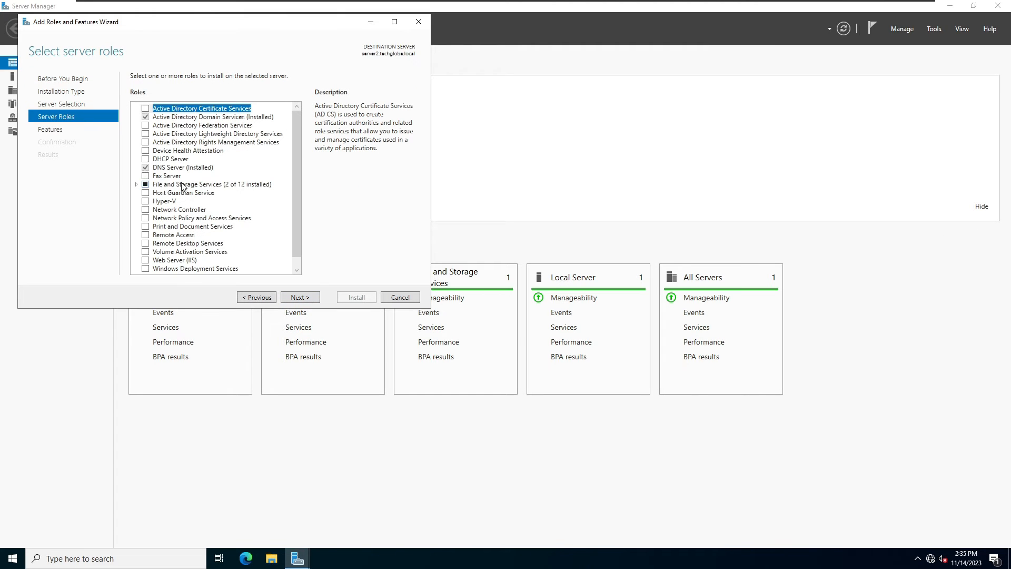
Select DFS Namespaces with its management tools and DFS Replication under File and iSCSI Services.
{"action": "left_click", "coordinate": [138, 184]}
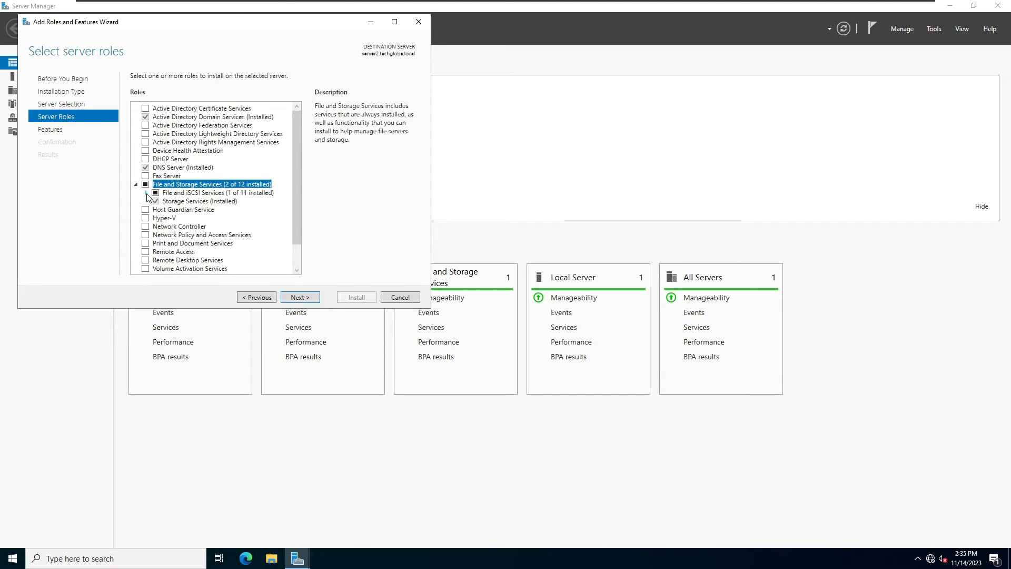
{"action": "left_click", "coordinate": [146, 193]}
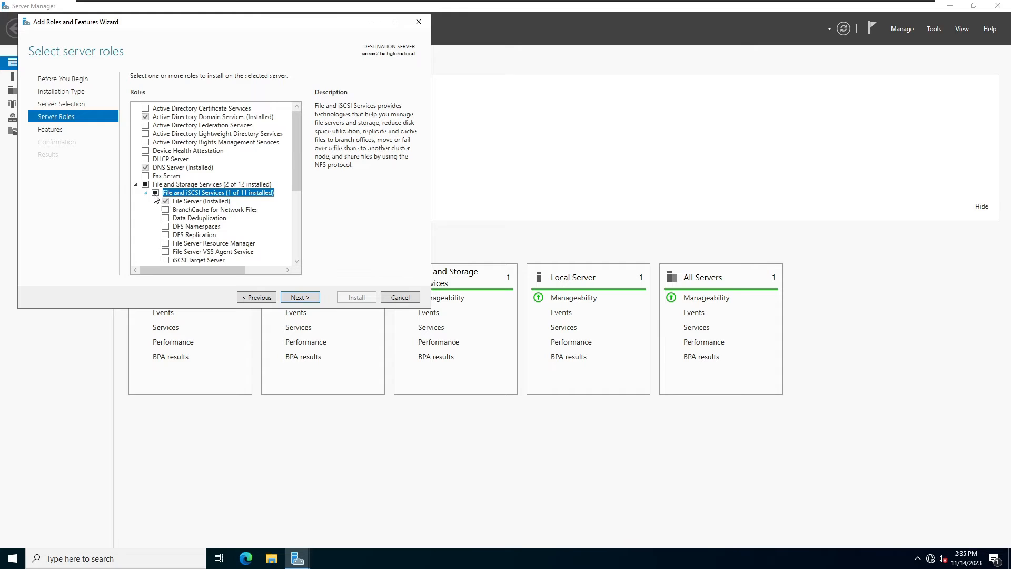
{"action": "scroll", "coordinate": [263, 207], "scroll_direction": "down", "scroll_amount": 2}
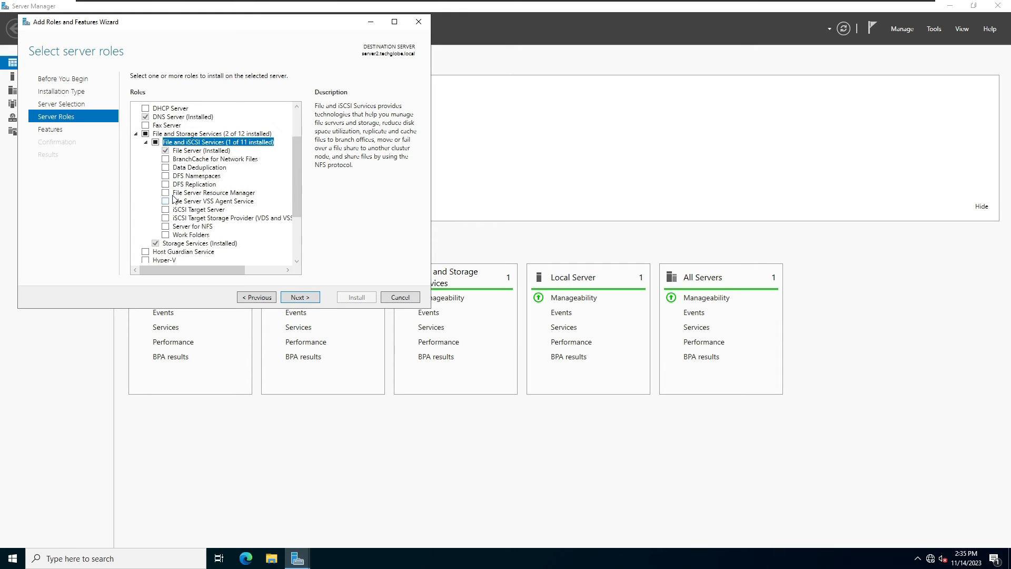
{"action": "left_click", "coordinate": [165, 176]}
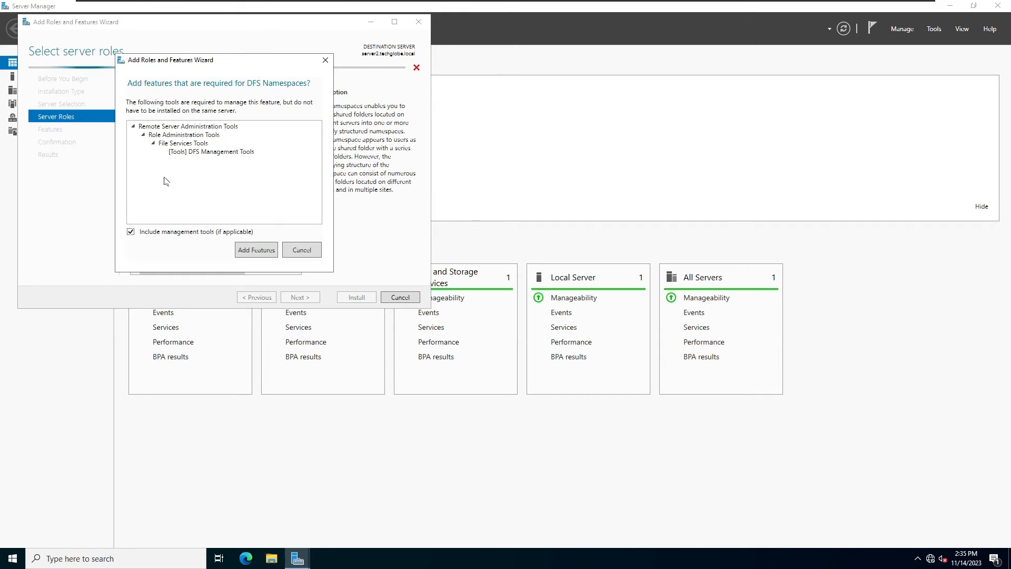
{"action": "left_click", "coordinate": [251, 252]}
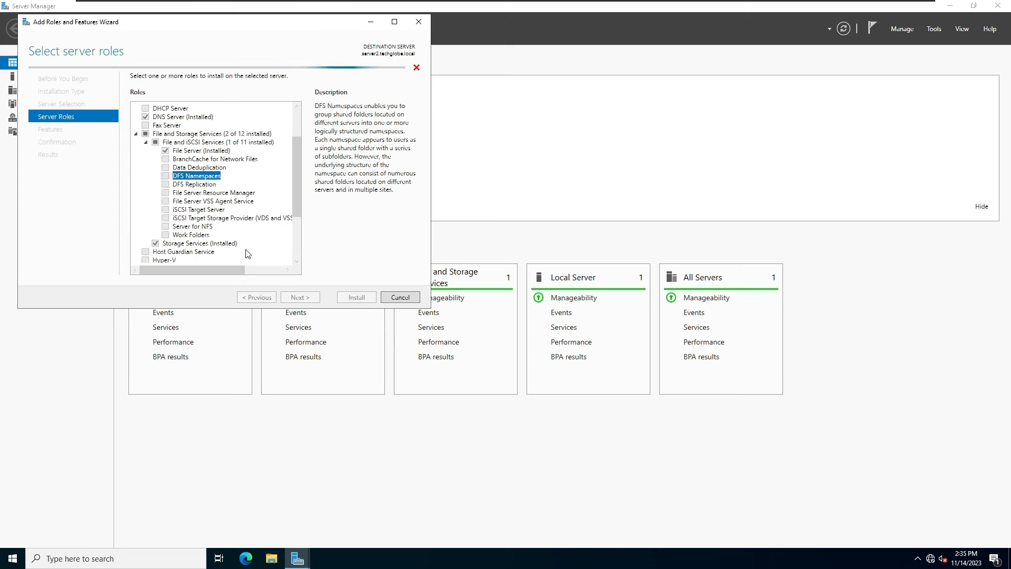
{"action": "left_click", "coordinate": [165, 185]}
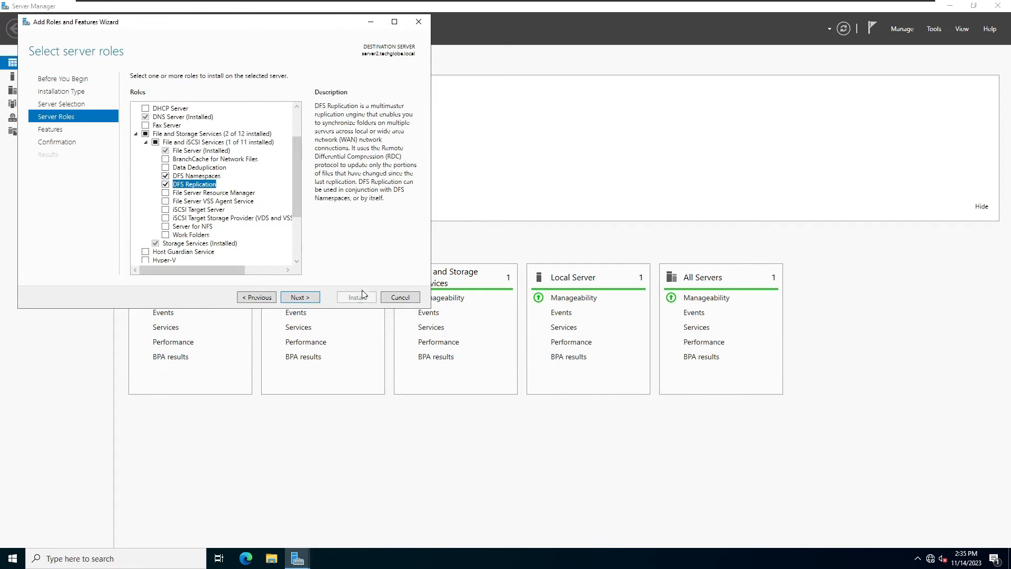
{"action": "left_click", "coordinate": [298, 298]}
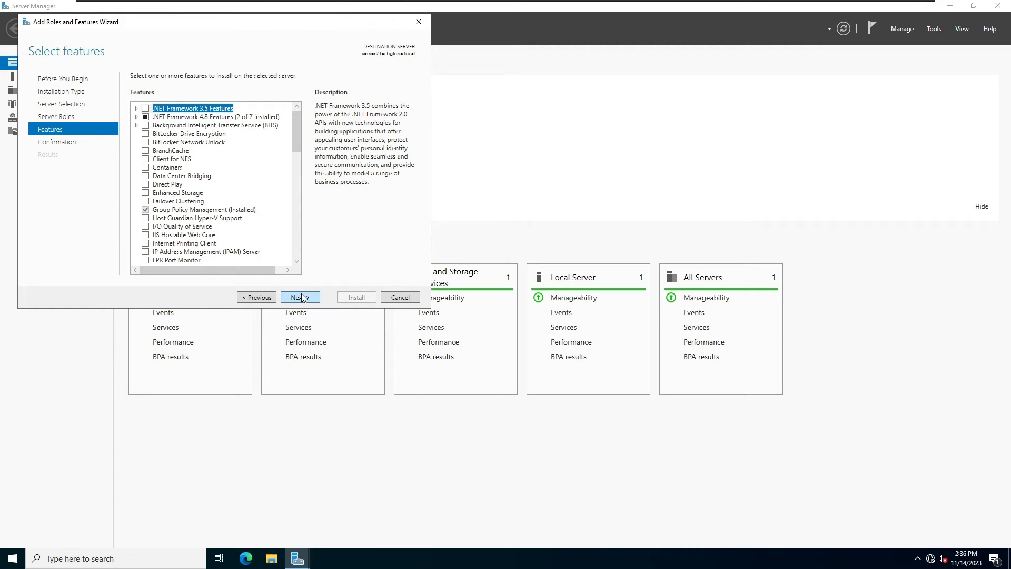
Allow automatic restart, install the DFS roles on server2, and close the wizard on success.
{"action": "left_click", "coordinate": [298, 299]}
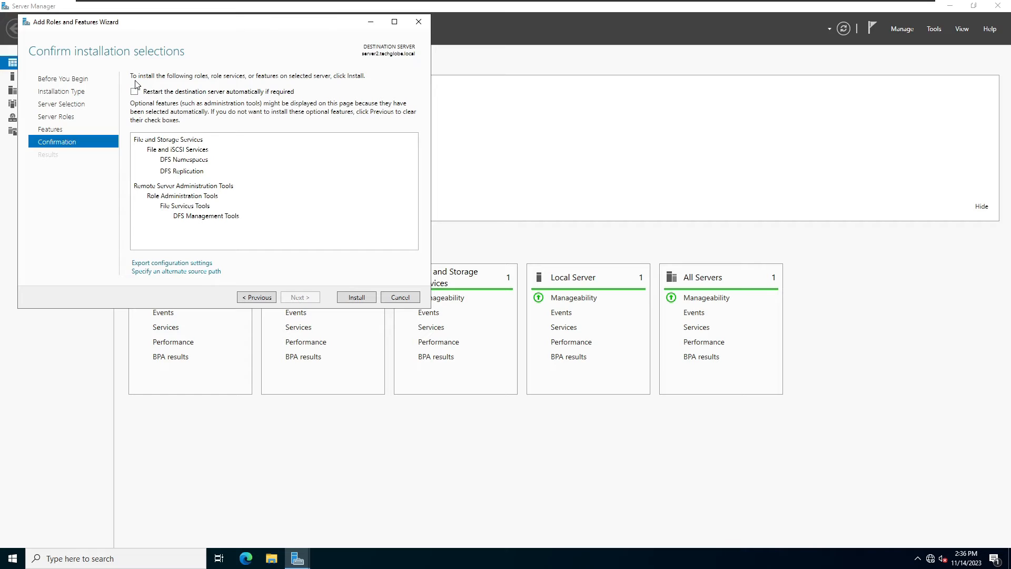
{"action": "left_click", "coordinate": [134, 92]}
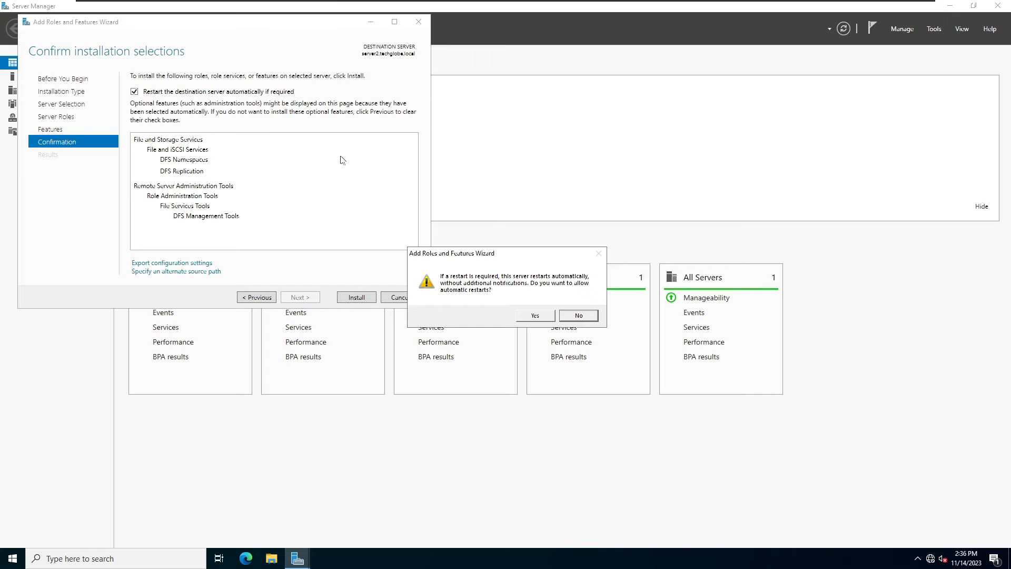
{"action": "left_click", "coordinate": [535, 316]}
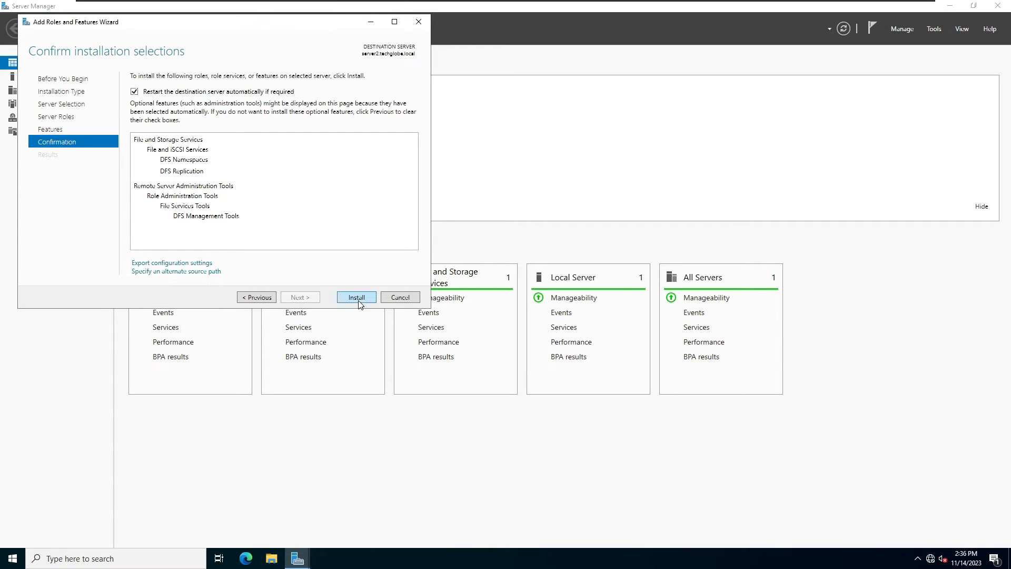
{"action": "left_click", "coordinate": [358, 299]}
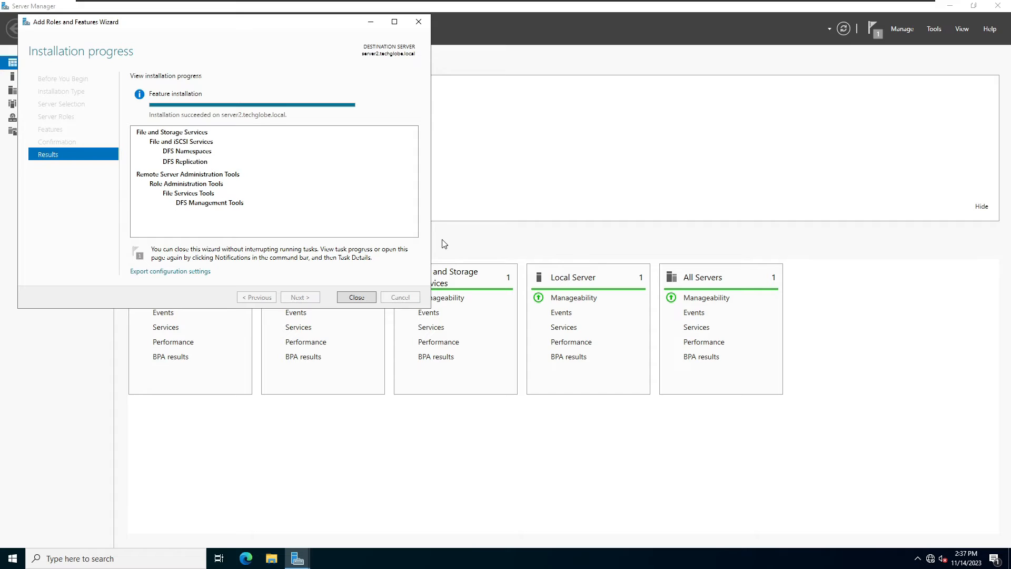
{"action": "left_click", "coordinate": [356, 297]}
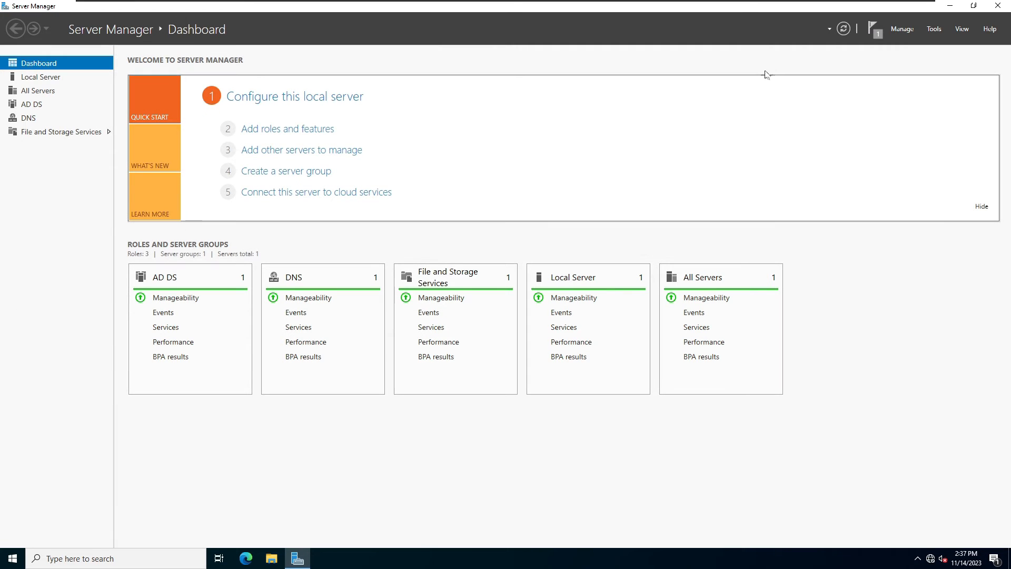
Switch to the server1 VM and launch DFS Management from Server Manager's Tools menu.
{"action": "mouse_move", "coordinate": [548, 6]}
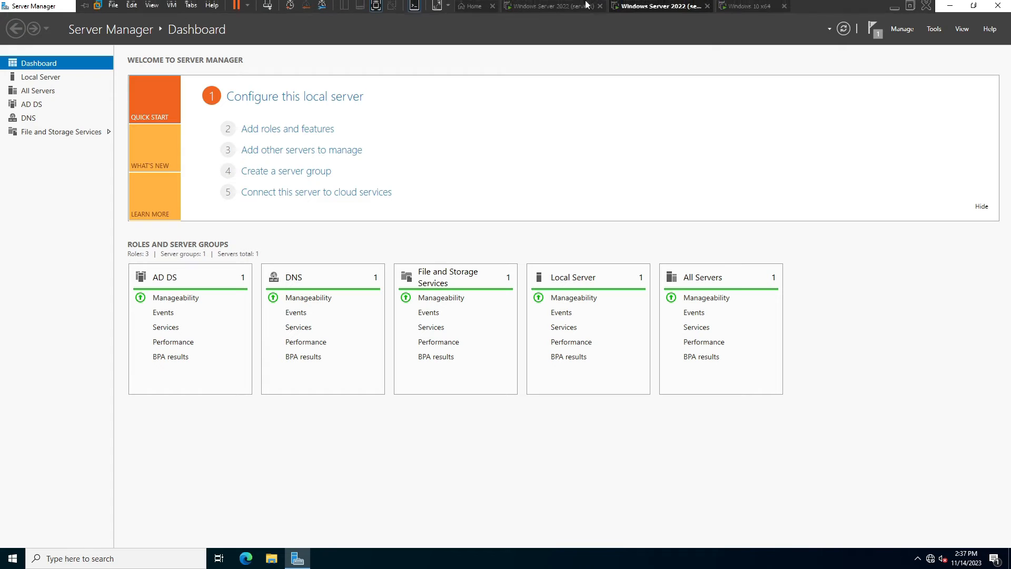
{"action": "left_click", "coordinate": [547, 7]}
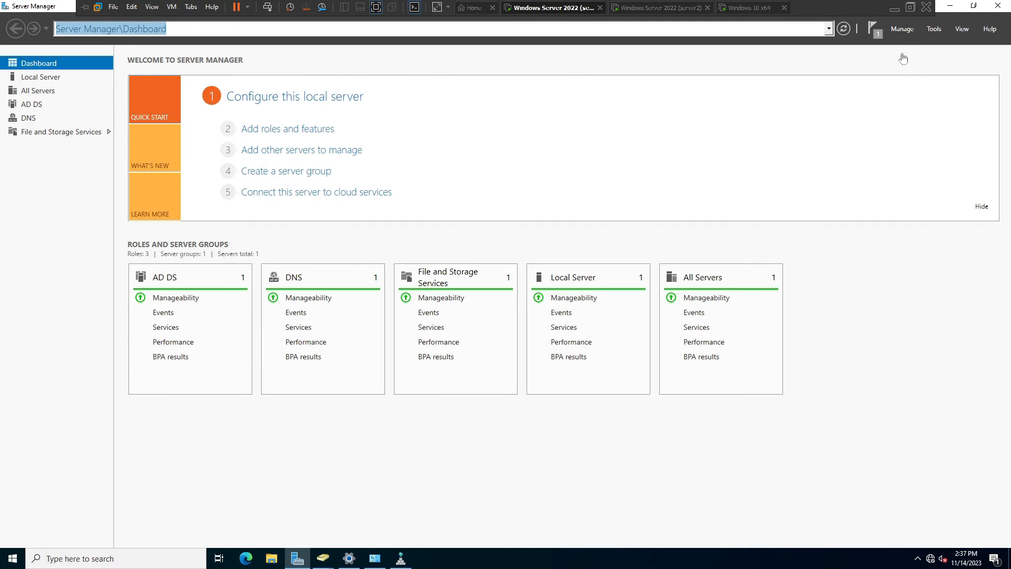
{"action": "left_click", "coordinate": [934, 29]}
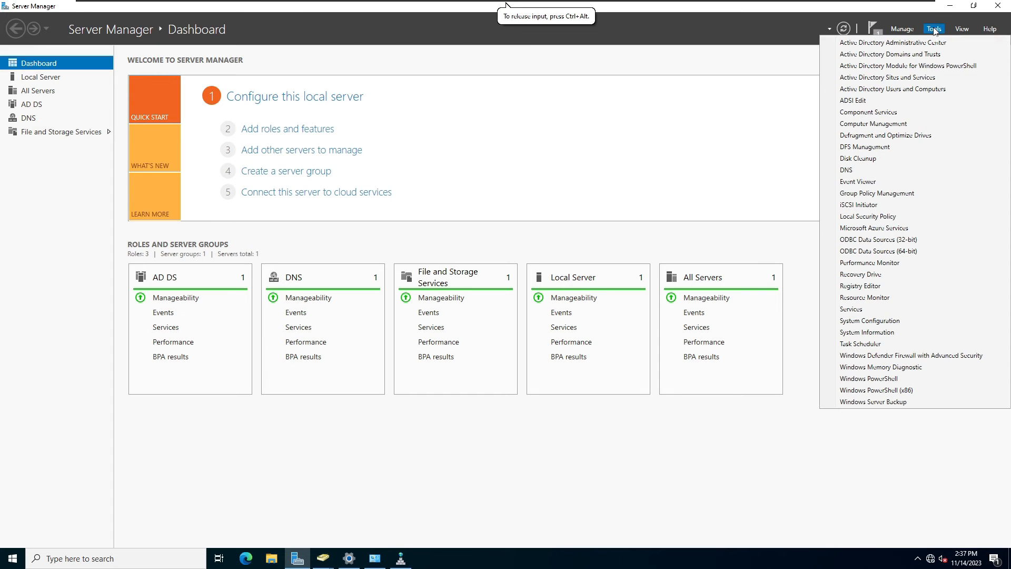
{"action": "left_click", "coordinate": [887, 150]}
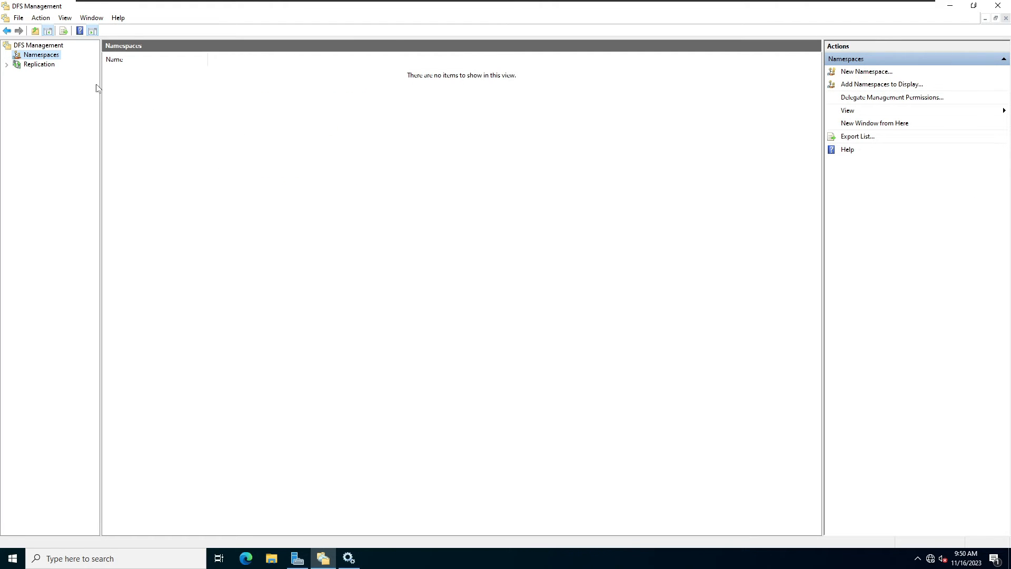
Start a new namespace hosted on SERVER1 and name it HR_replication.
{"action": "right_click", "coordinate": [43, 56]}
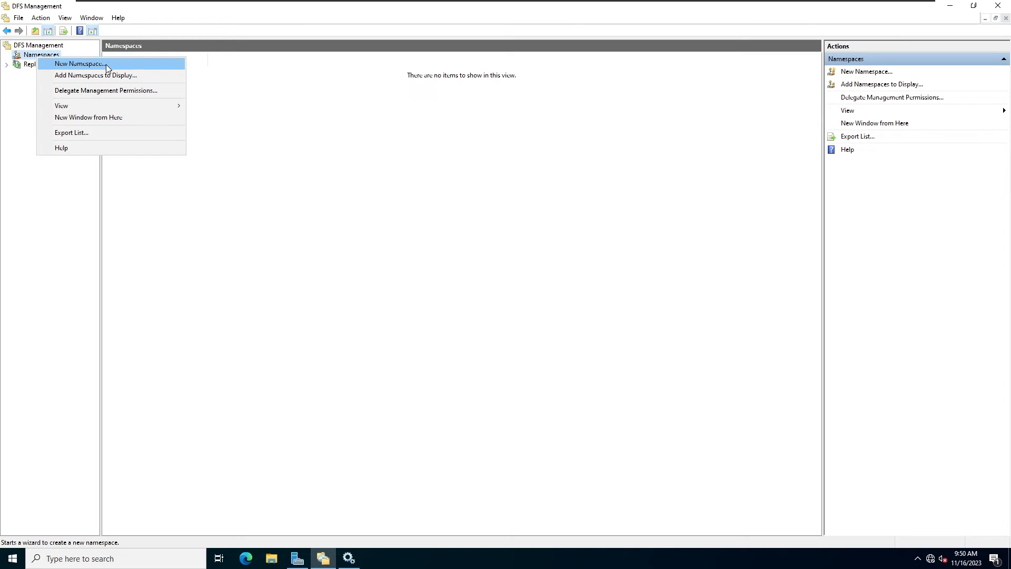
{"action": "left_click", "coordinate": [105, 64]}
{"action": "left_click", "coordinate": [592, 216]}
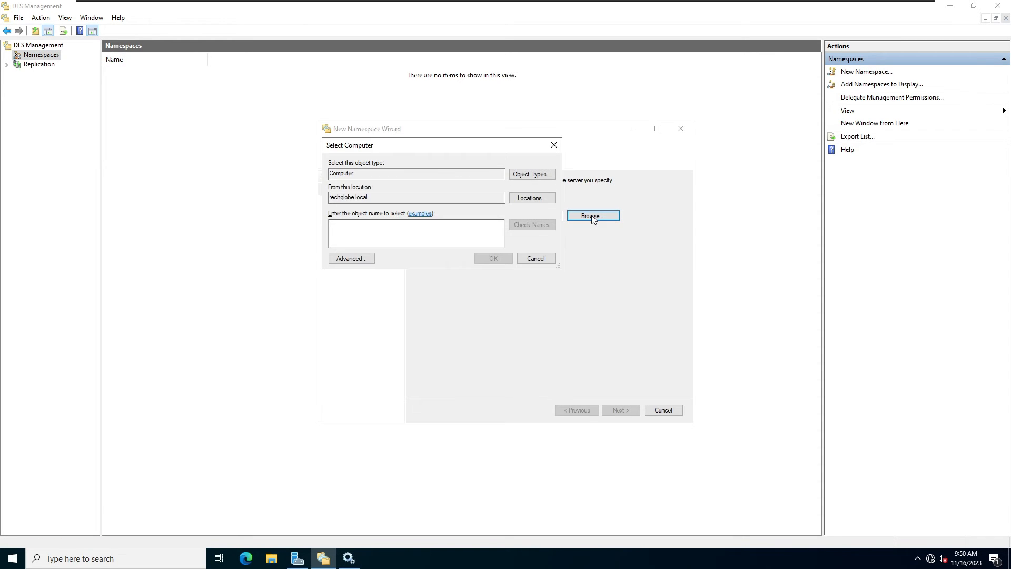
{"action": "left_click", "coordinate": [352, 258]}
{"action": "left_click", "coordinate": [571, 261]}
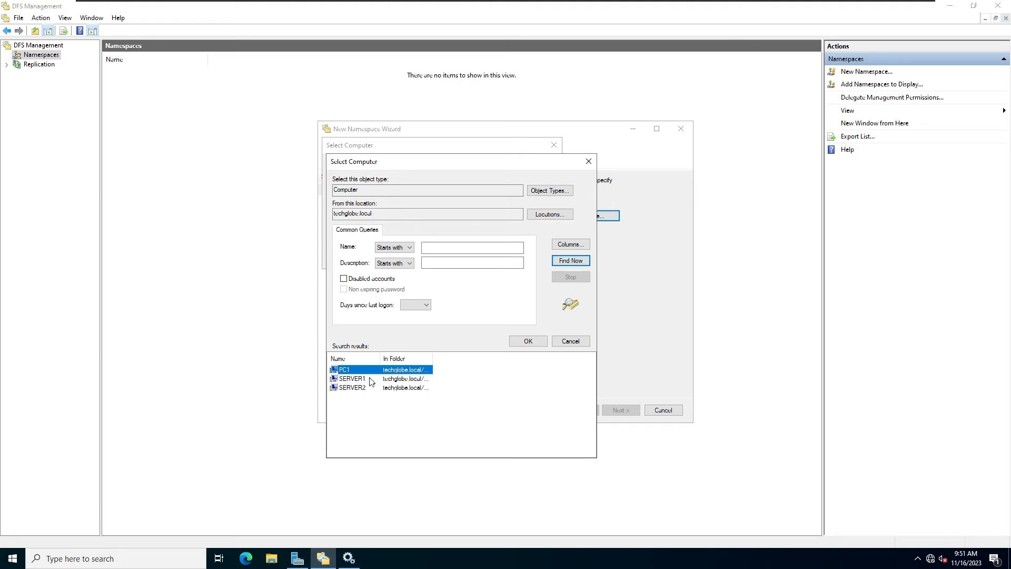
{"action": "double_click", "coordinate": [352, 379]}
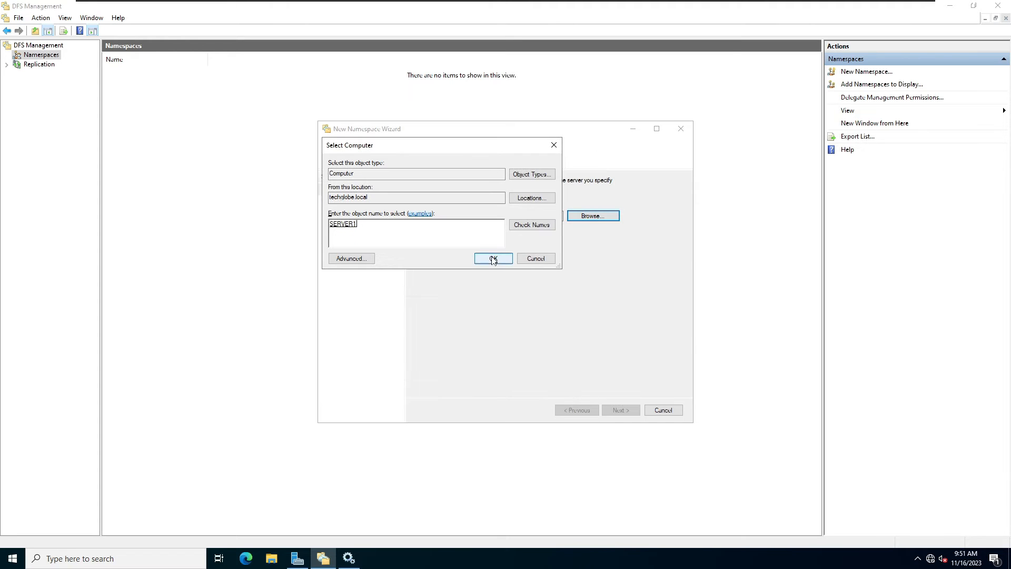
{"action": "left_click", "coordinate": [491, 258]}
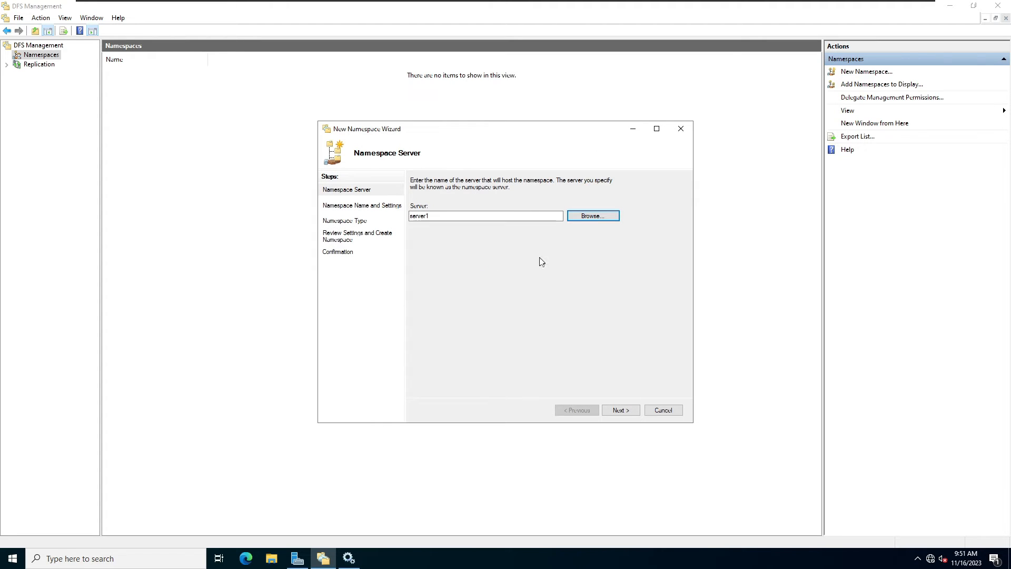
{"action": "left_click", "coordinate": [621, 411]}
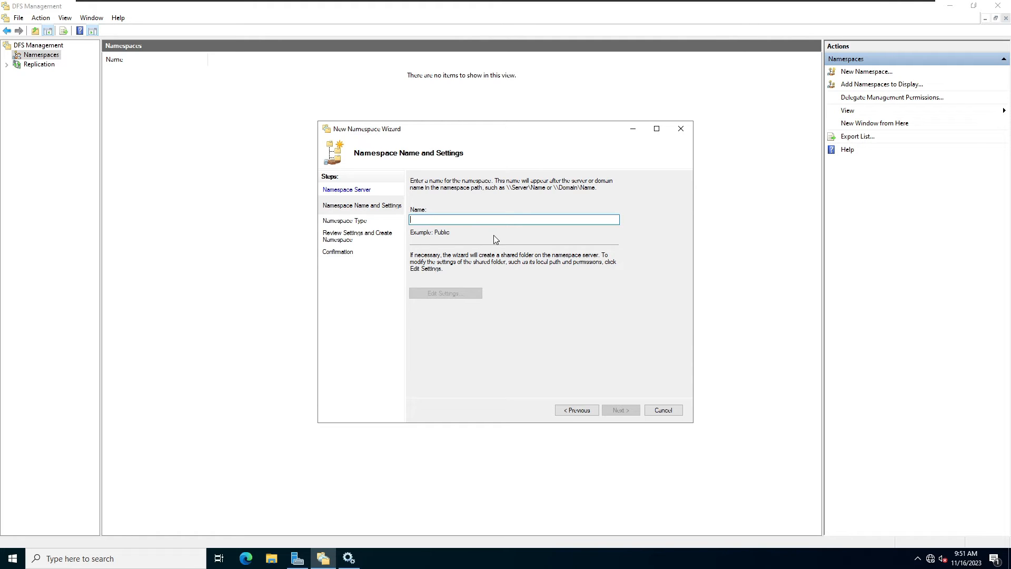
{"action": "type", "text": "HR"}
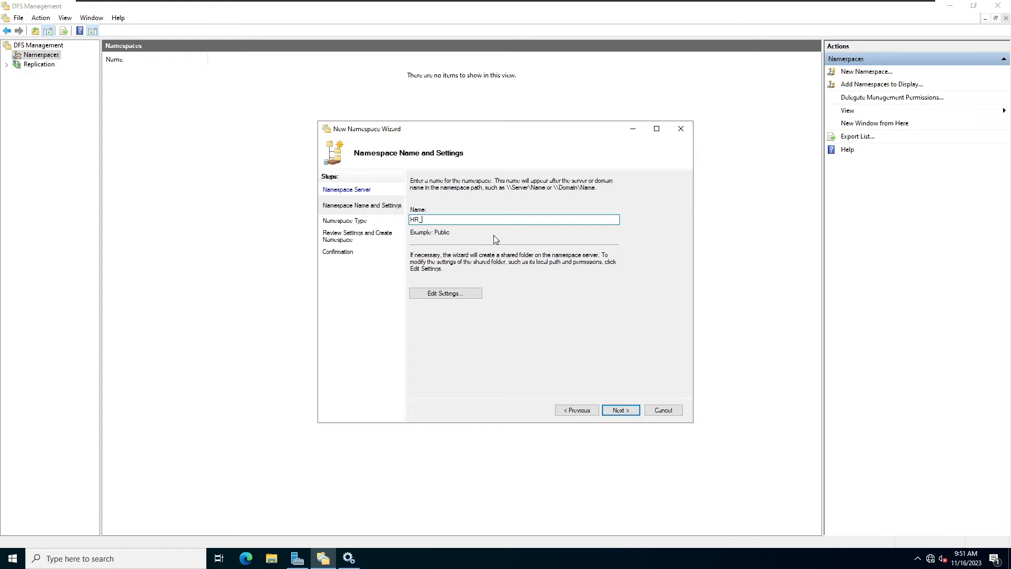
{"action": "type", "text": "_replication"}
Set the share's local path to a new HR folder under C$ (C:\HR).
{"action": "left_click", "coordinate": [443, 293]}
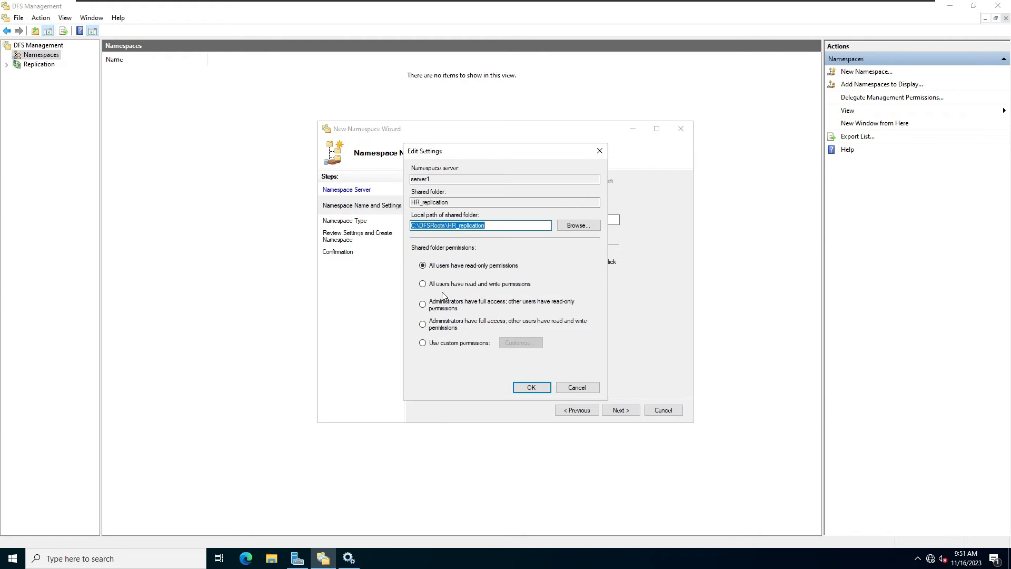
{"action": "left_click", "coordinate": [578, 226]}
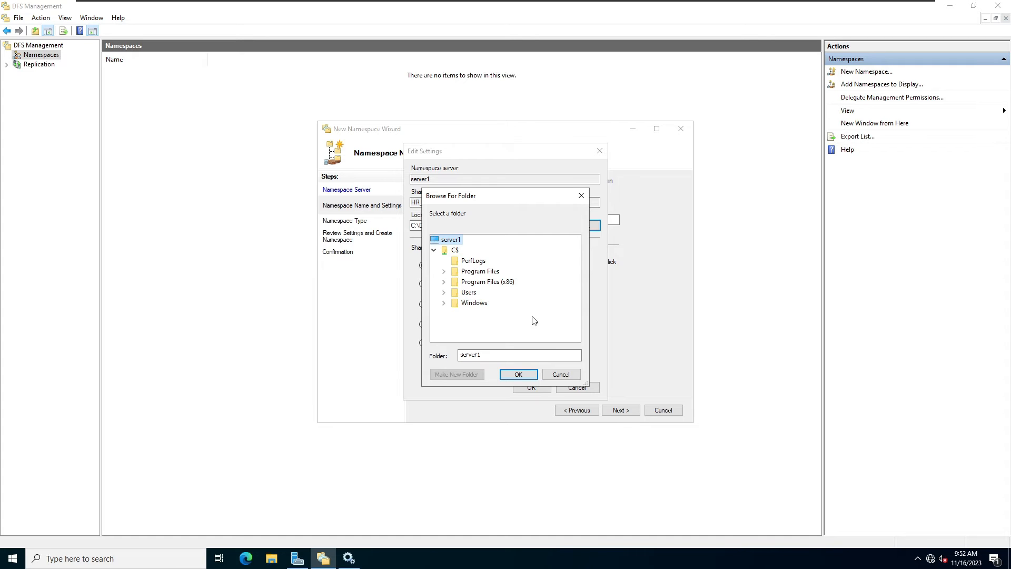
{"action": "right_click", "coordinate": [490, 327]}
{"action": "mouse_move", "coordinate": [484, 356]}
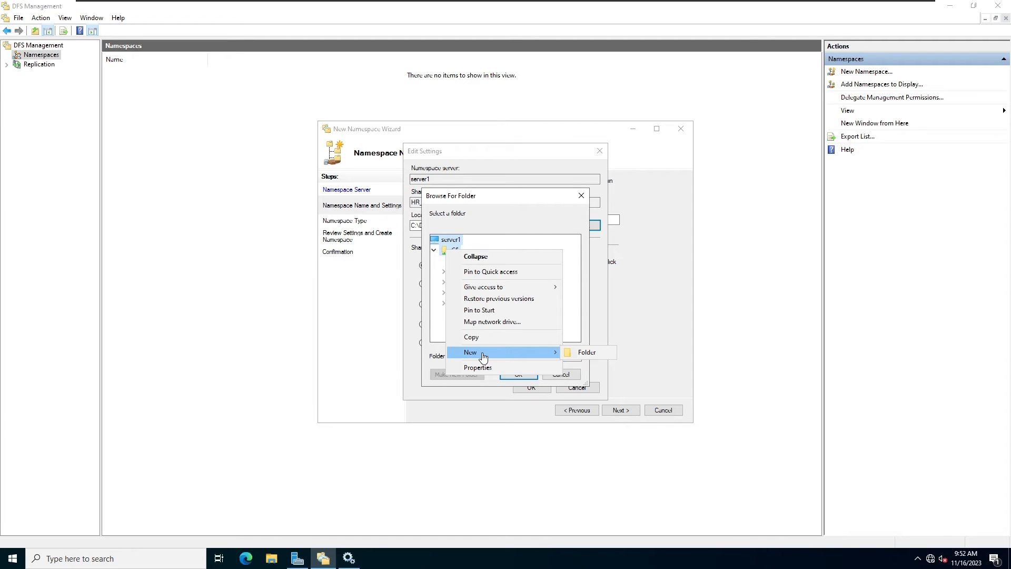
{"action": "left_click", "coordinate": [586, 352]}
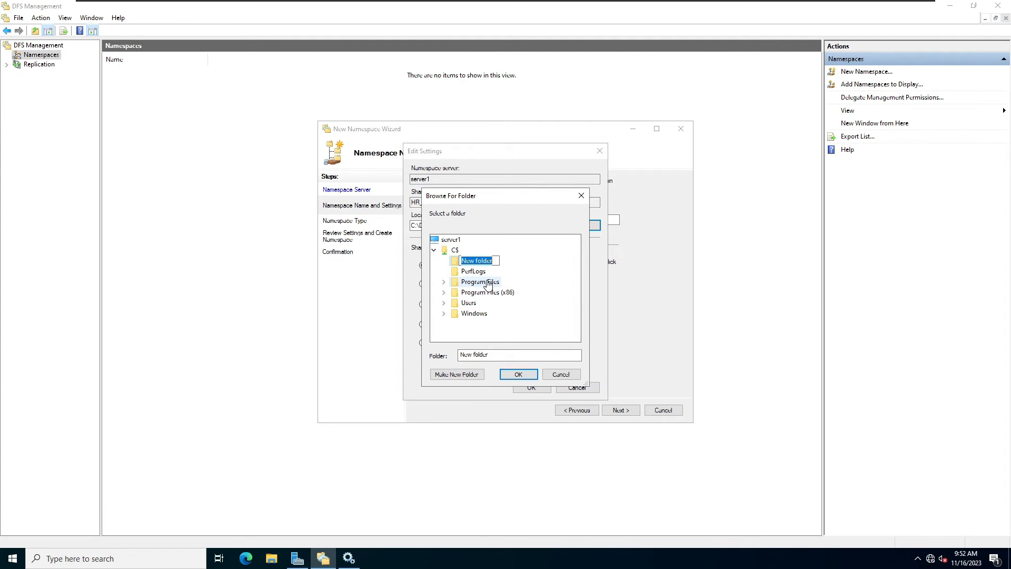
{"action": "type", "text": "HR"}
{"action": "key", "text": "Return"}
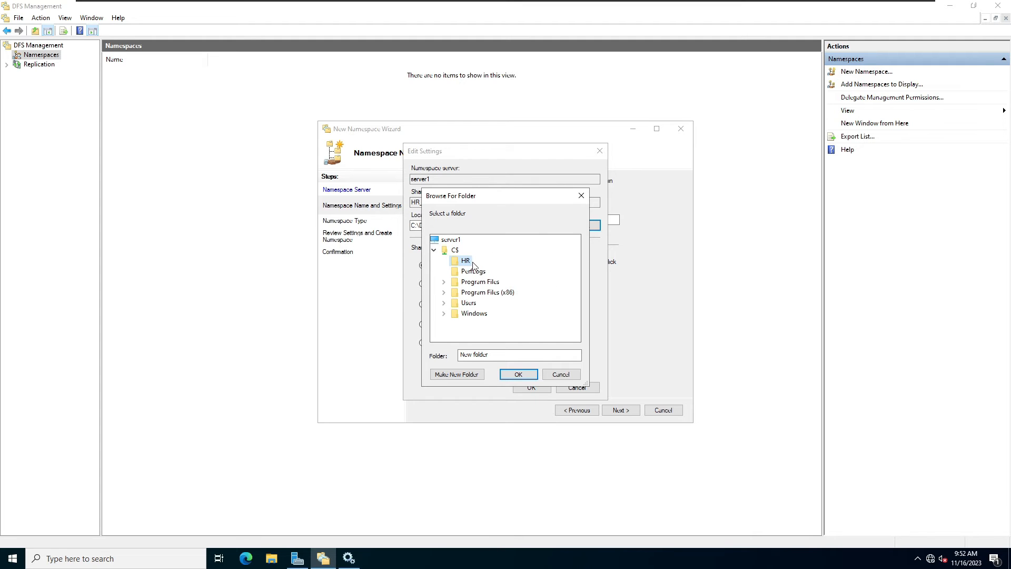
{"action": "left_click", "coordinate": [519, 375]}
Use custom share permissions giving Everyone full control, then accept the share settings.
{"action": "left_click", "coordinate": [423, 343]}
{"action": "left_click", "coordinate": [517, 343]}
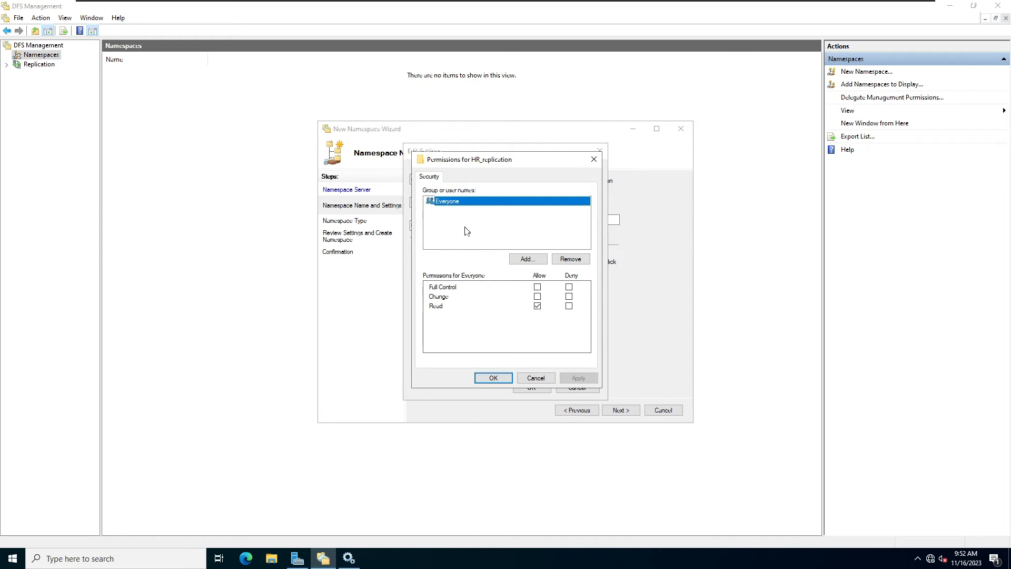
{"action": "left_click", "coordinate": [537, 287]}
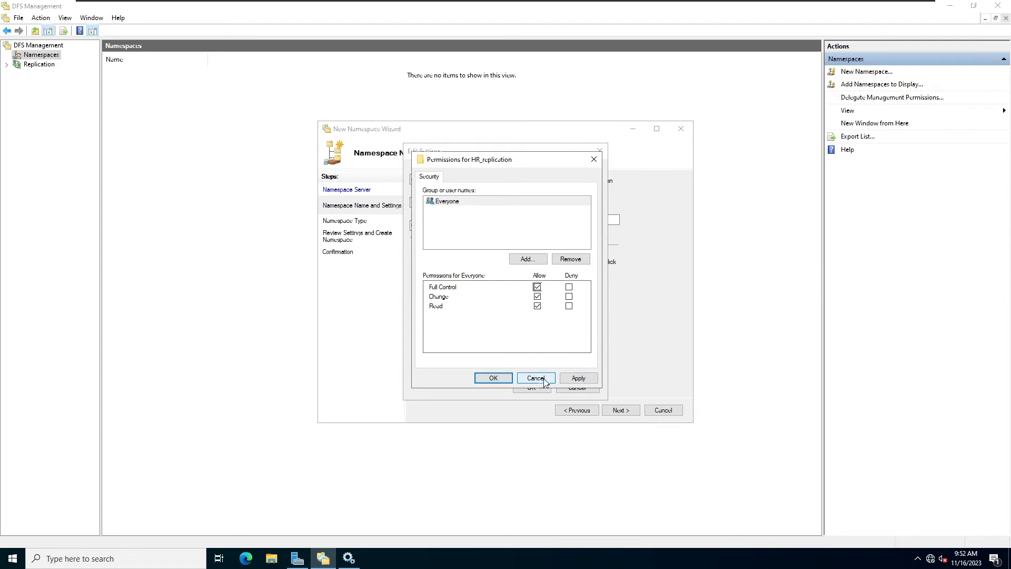
{"action": "left_click", "coordinate": [576, 378]}
{"action": "left_click", "coordinate": [485, 378]}
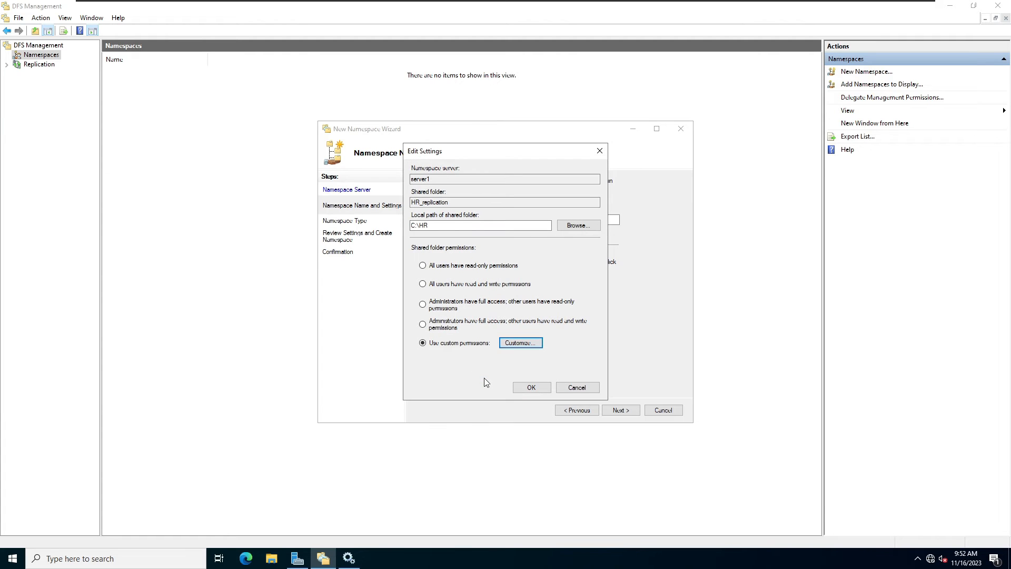
{"action": "left_click_drag", "start_coordinate": [548, 224], "coordinate": [412, 224]}
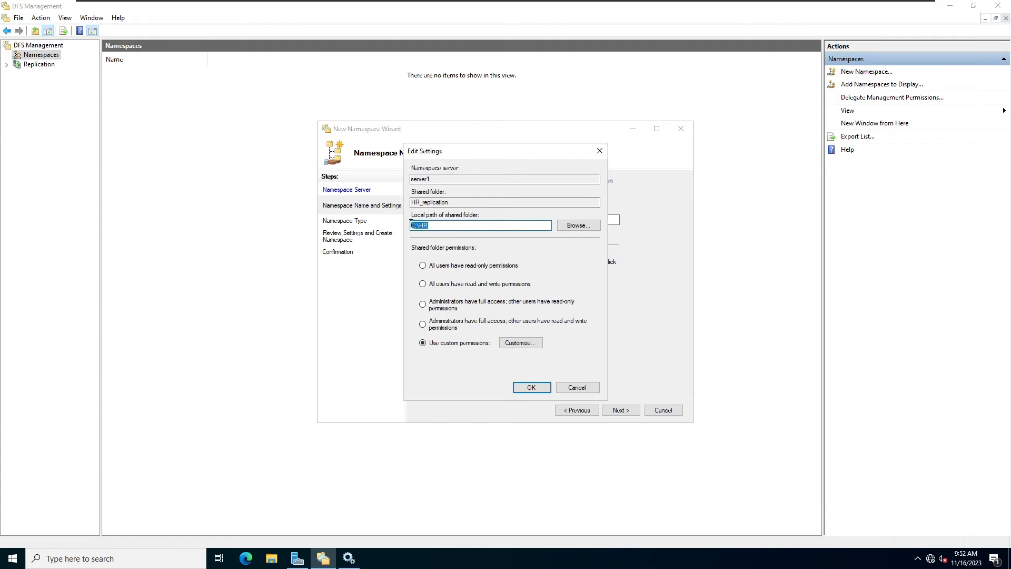
{"action": "left_click", "coordinate": [441, 227]}
{"action": "left_click", "coordinate": [529, 388]}
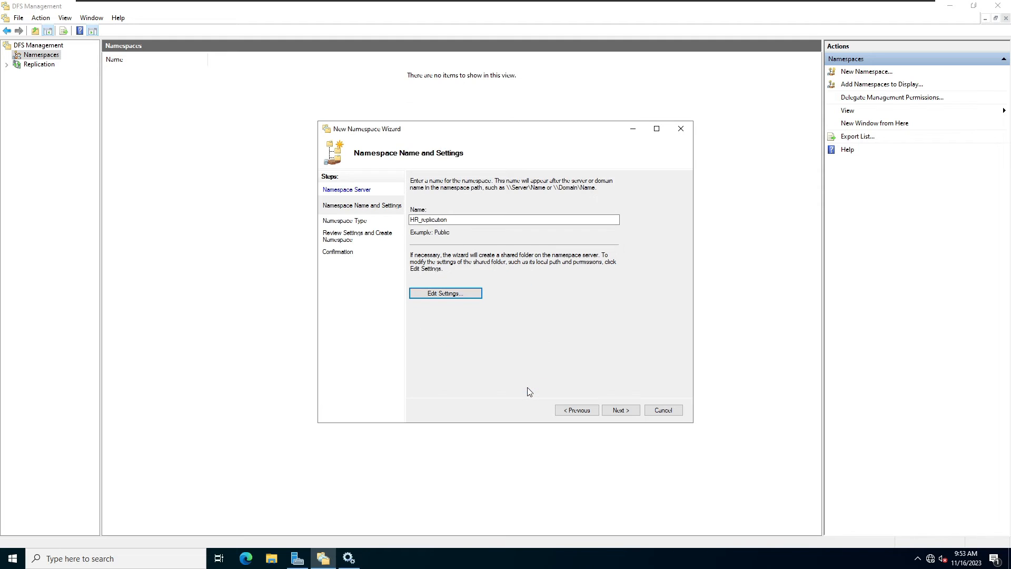
Keep the domain-based namespace type and create \\techglobe.local\HR_replication.
{"action": "left_click", "coordinate": [626, 411]}
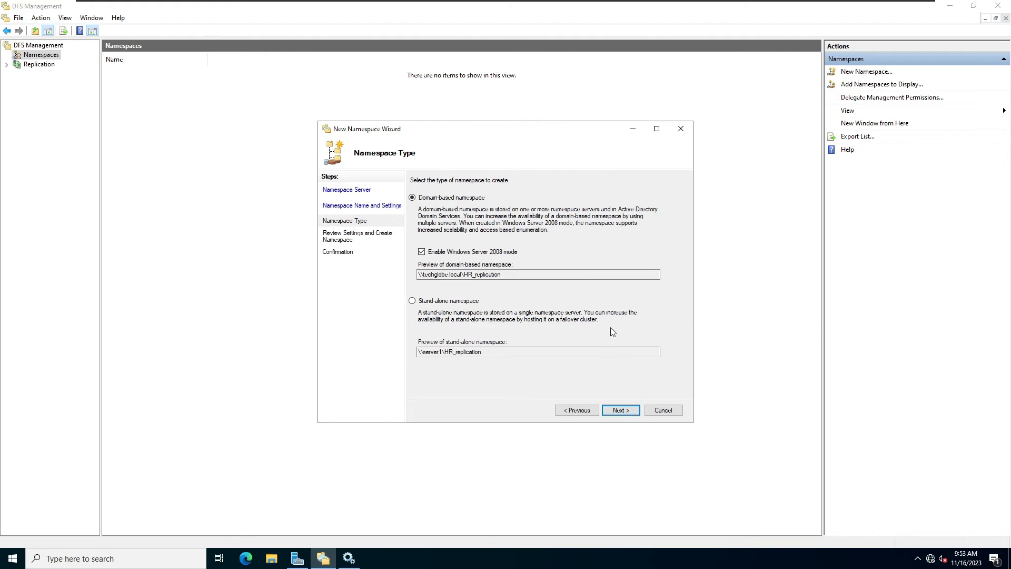
{"action": "left_click_drag", "start_coordinate": [522, 275], "coordinate": [403, 269]}
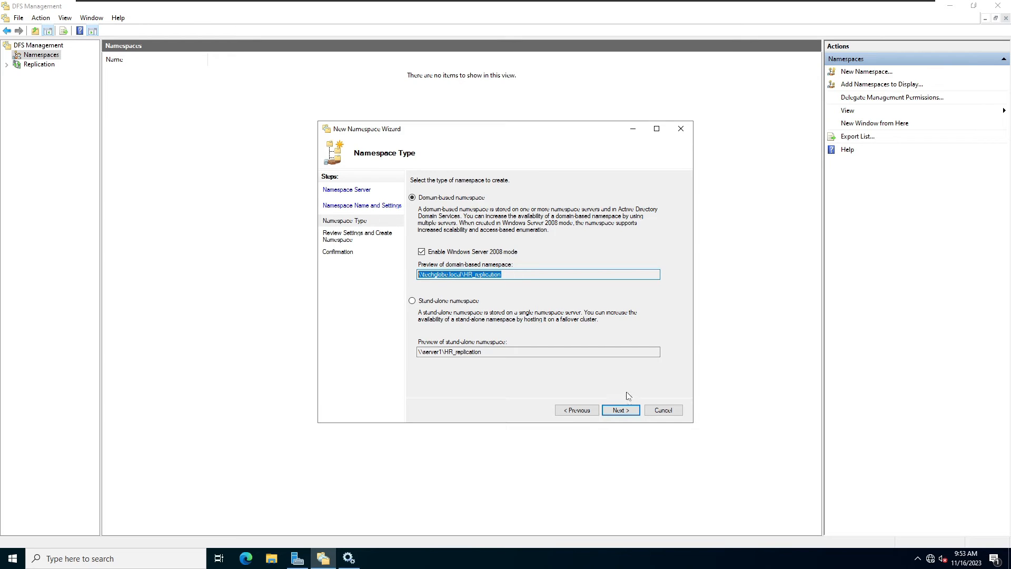
{"action": "left_click", "coordinate": [620, 410]}
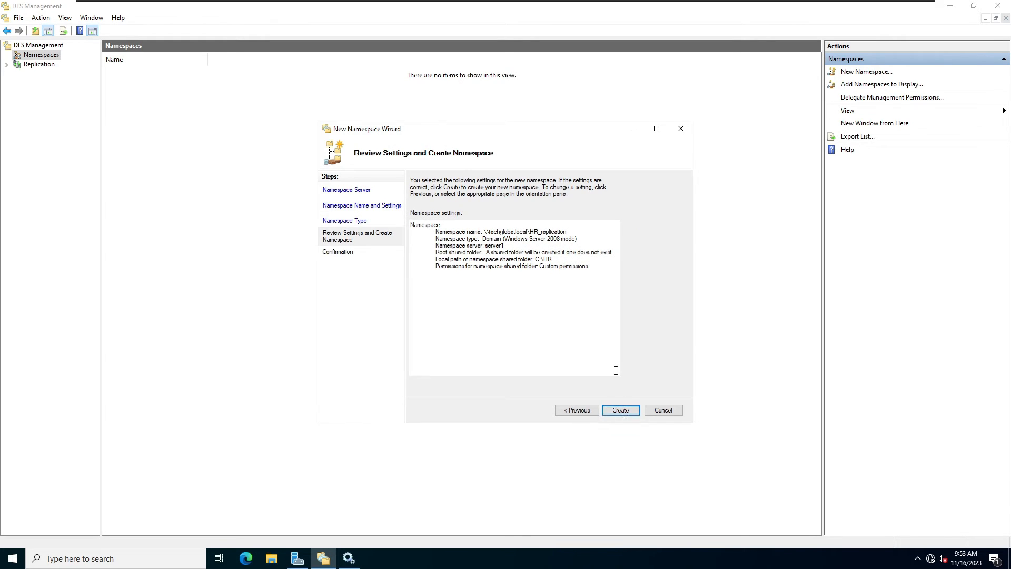
{"action": "left_click", "coordinate": [621, 410]}
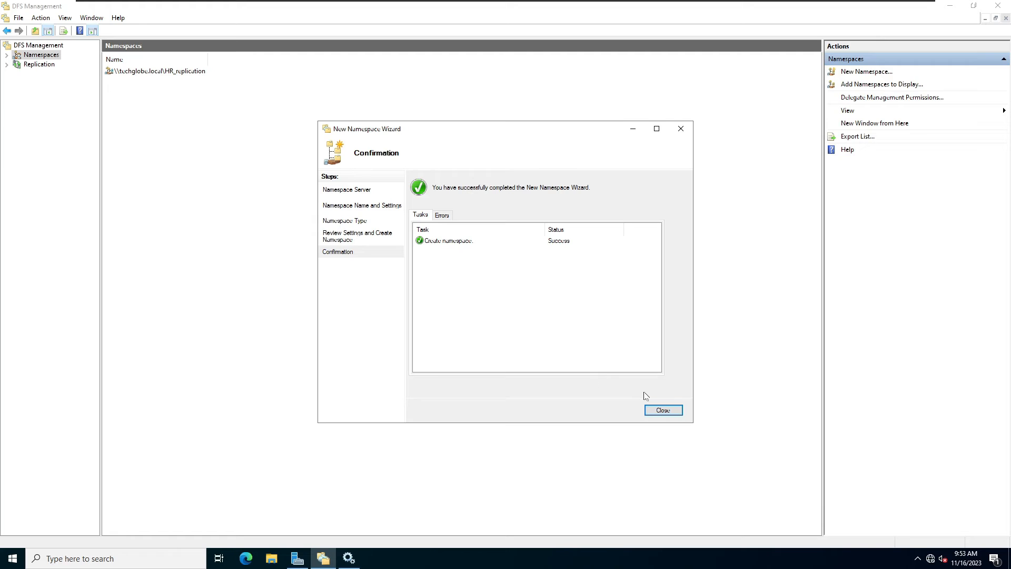
Close the finished namespace wizard and expand Namespaces to show \\techglobe.local\HR_replication.
{"action": "left_click", "coordinate": [661, 415]}
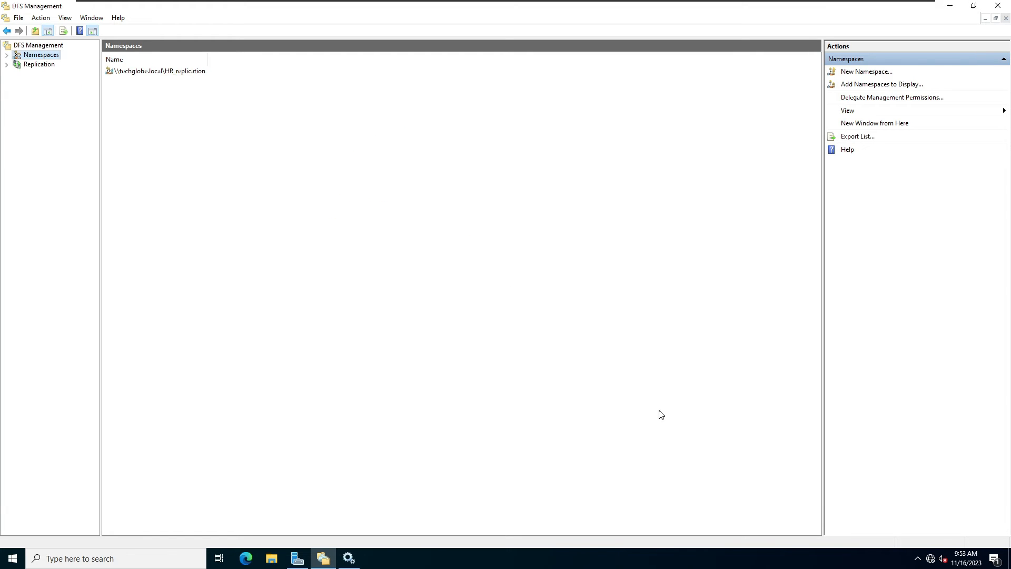
{"action": "left_click", "coordinate": [7, 55]}
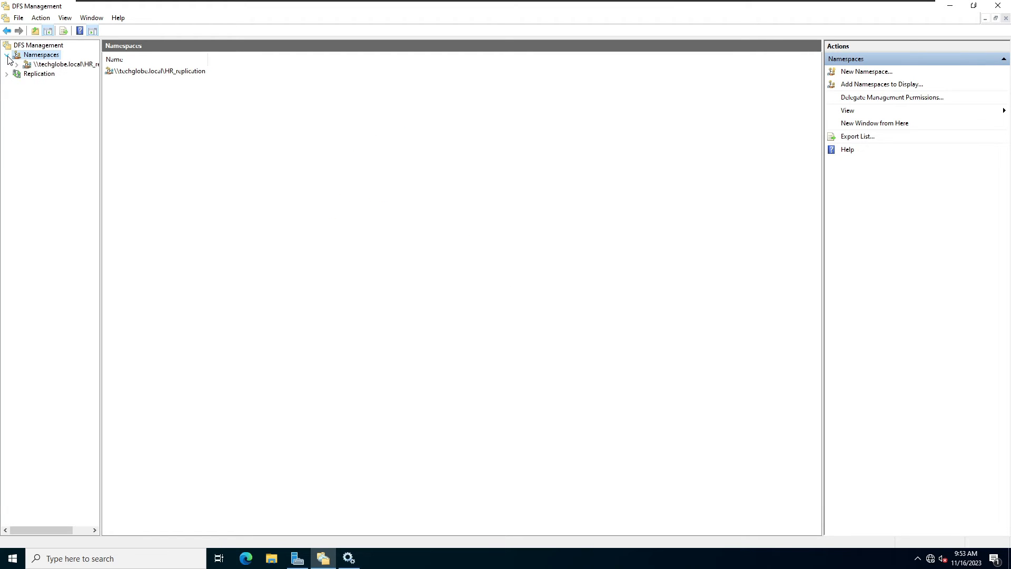
Pick SERVER2 from a domain computer search as an additional HR_replication namespace server, then edit its share settings.
{"action": "right_click", "coordinate": [54, 64]}
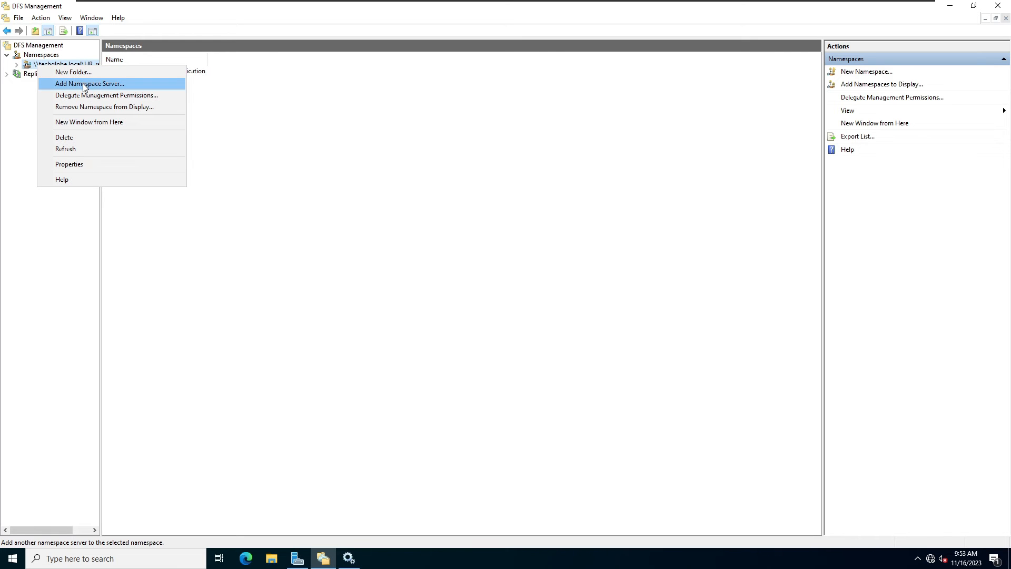
{"action": "left_click", "coordinate": [107, 87]}
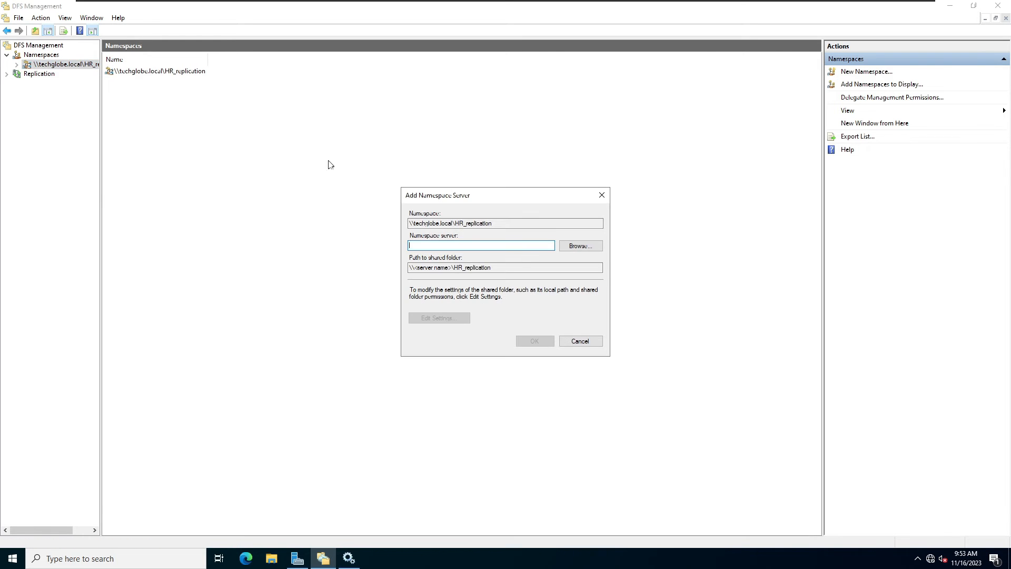
{"action": "left_click", "coordinate": [587, 252]}
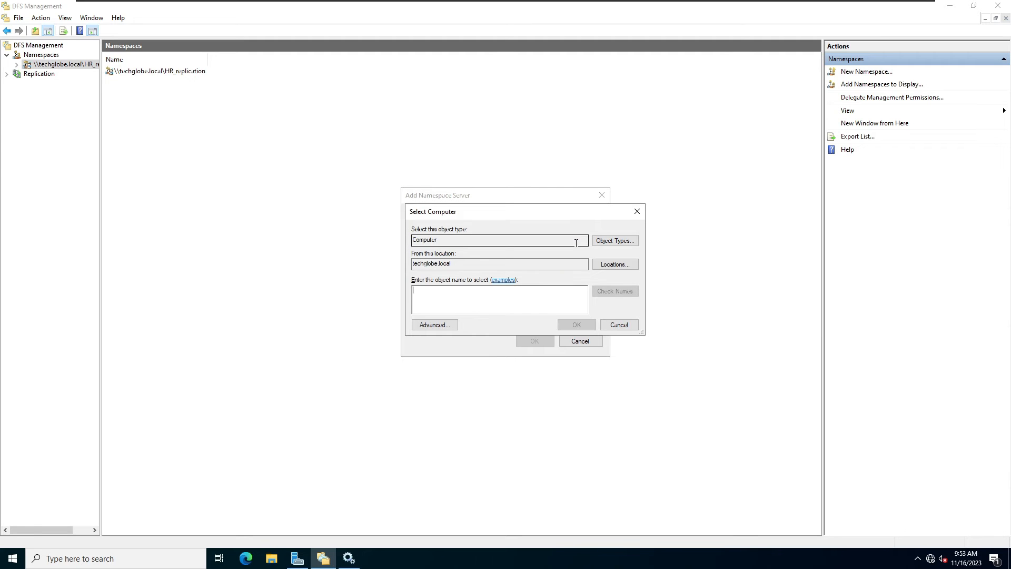
{"action": "left_click", "coordinate": [433, 325]}
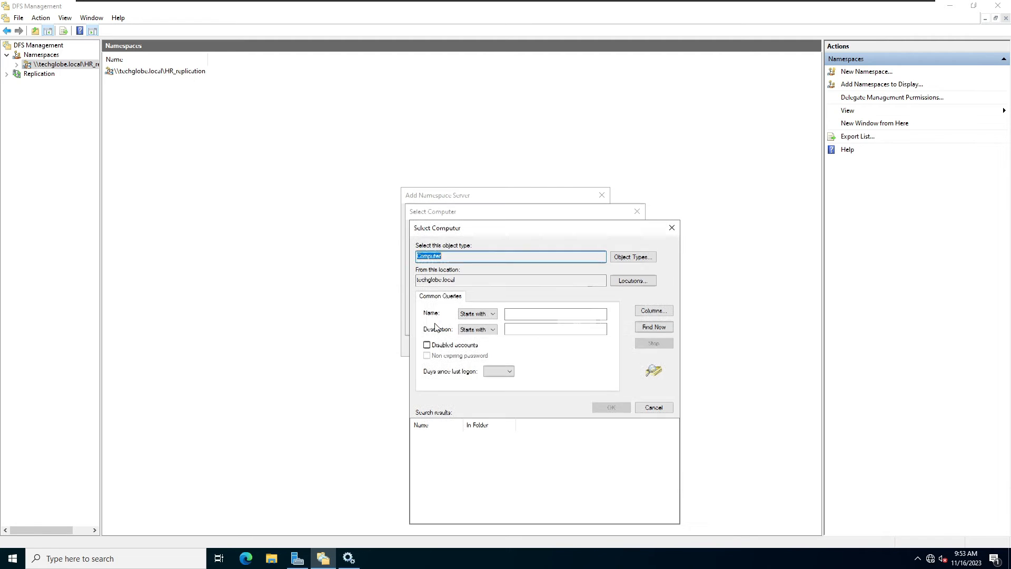
{"action": "left_click", "coordinate": [653, 327]}
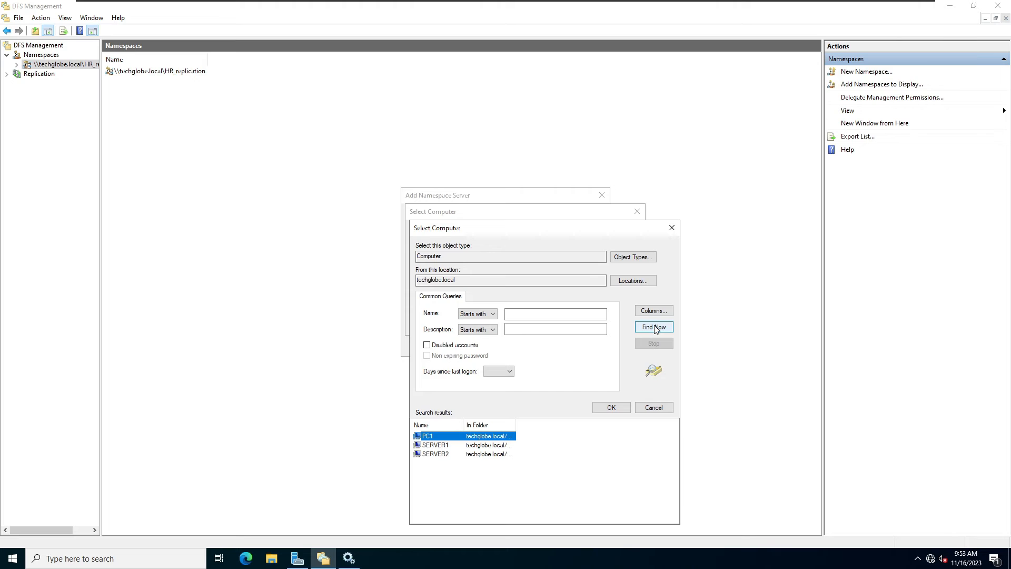
{"action": "left_click", "coordinate": [441, 454]}
{"action": "left_click", "coordinate": [612, 407]}
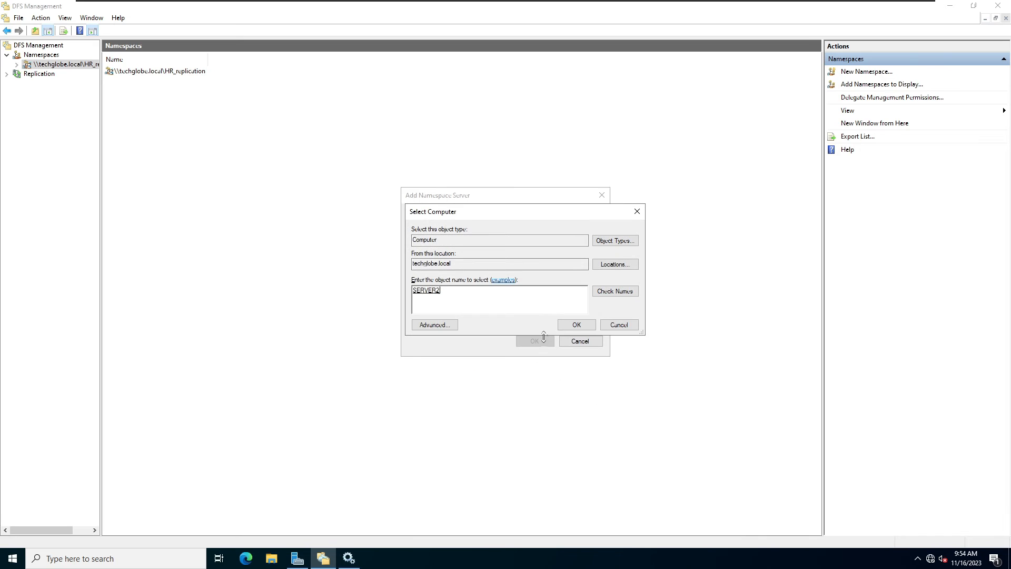
{"action": "left_click", "coordinate": [582, 325]}
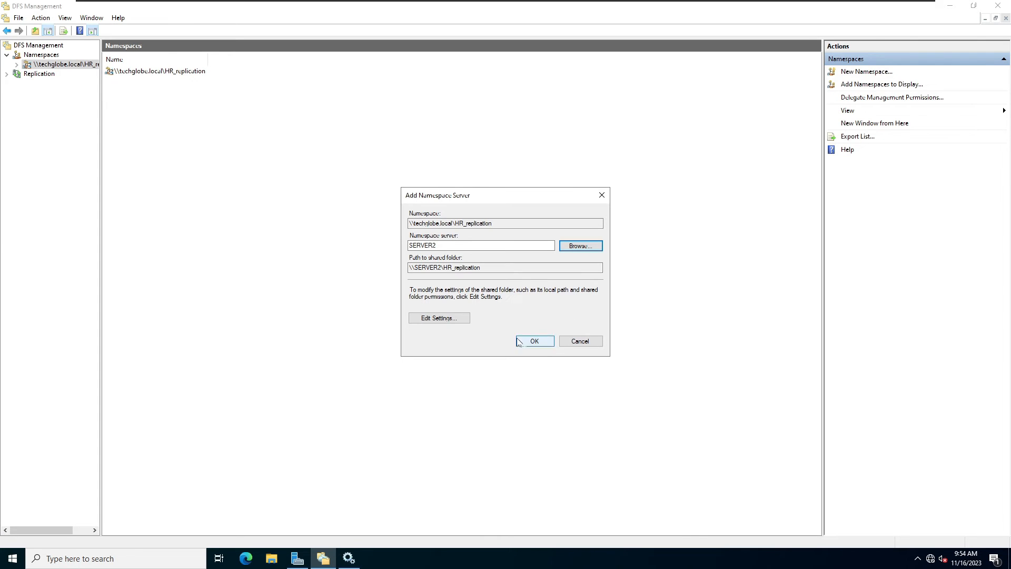
{"action": "left_click", "coordinate": [435, 320]}
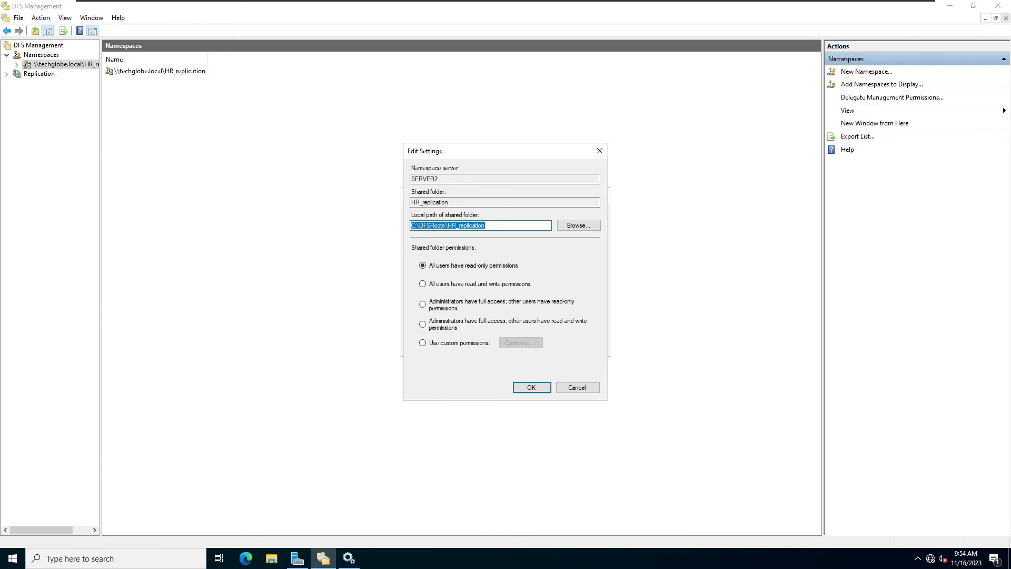
Point SERVER2's share at a new HR folder created under C$ (C:\HR).
{"action": "left_click", "coordinate": [578, 225]}
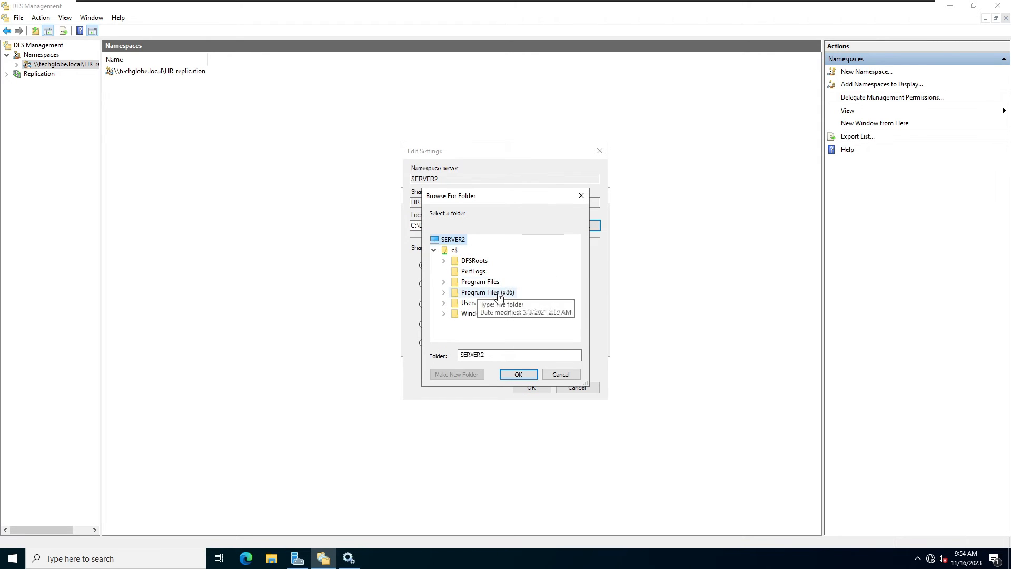
{"action": "right_click", "coordinate": [446, 249]}
{"action": "mouse_move", "coordinate": [498, 337]}
{"action": "left_click", "coordinate": [585, 335]}
{"action": "type", "text": "HR"}
{"action": "key", "text": "Return"}
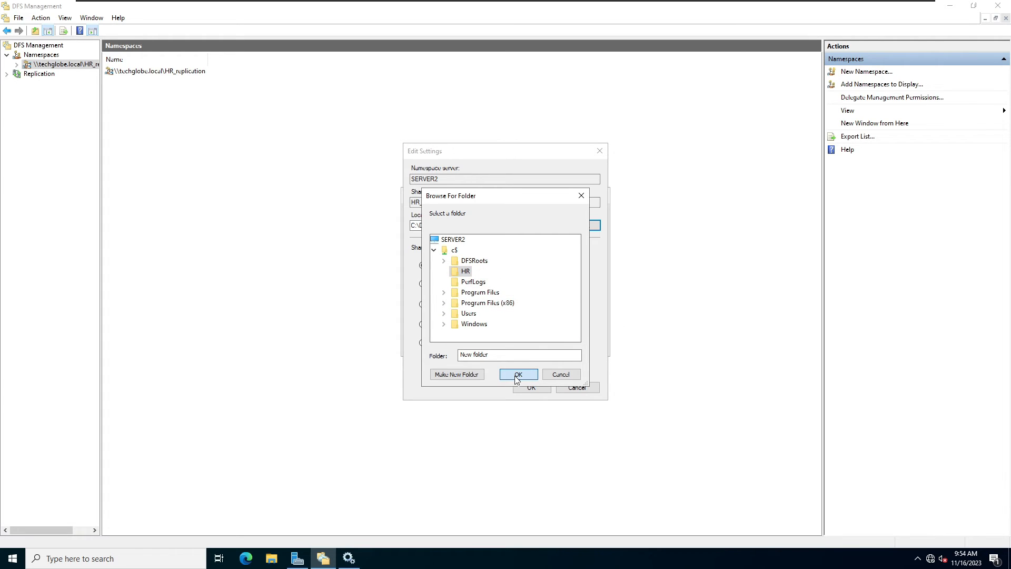
{"action": "left_click", "coordinate": [516, 374]}
Use custom share permissions giving Everyone Full Control, then confirm adding SERVER2.
{"action": "left_click", "coordinate": [422, 344]}
{"action": "left_click", "coordinate": [521, 342]}
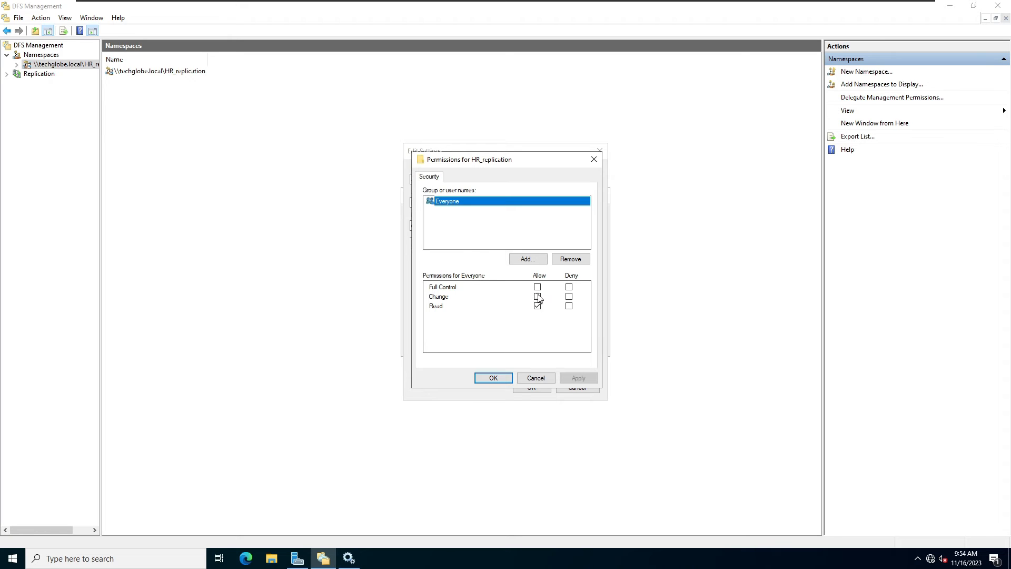
{"action": "left_click", "coordinate": [538, 287]}
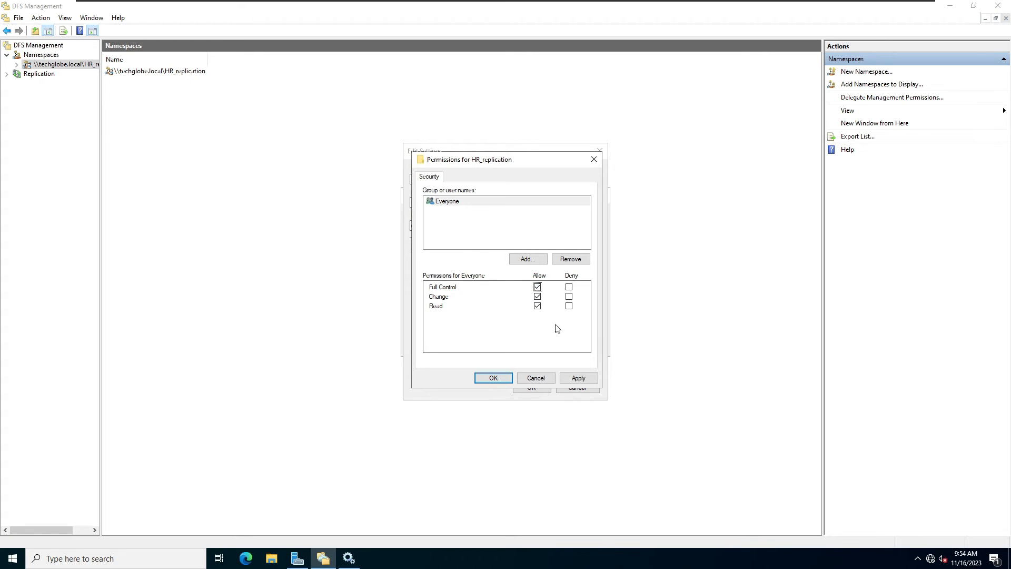
{"action": "left_click", "coordinate": [579, 379]}
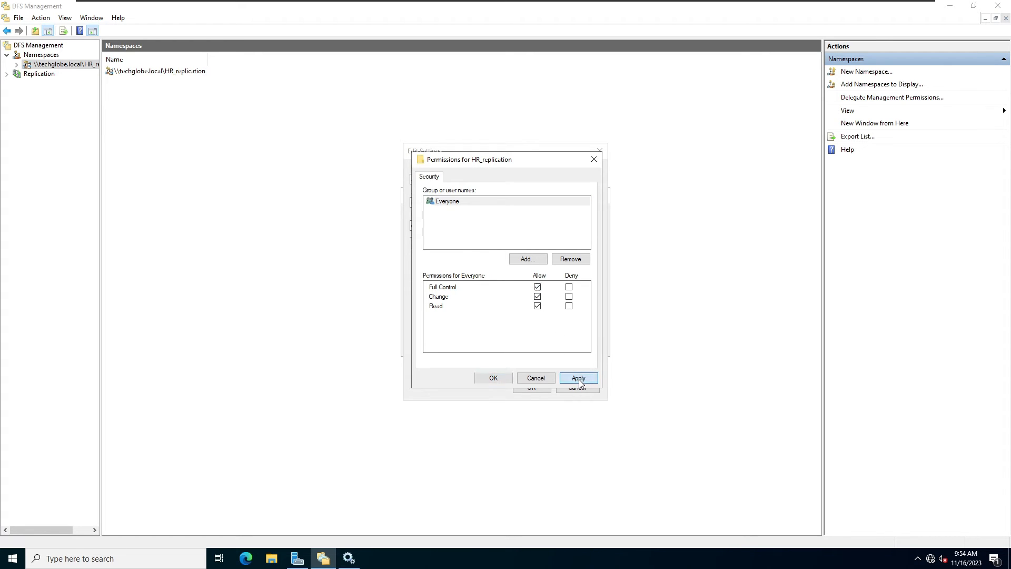
{"action": "left_click", "coordinate": [493, 378]}
{"action": "left_click", "coordinate": [531, 386]}
{"action": "left_click", "coordinate": [535, 341]}
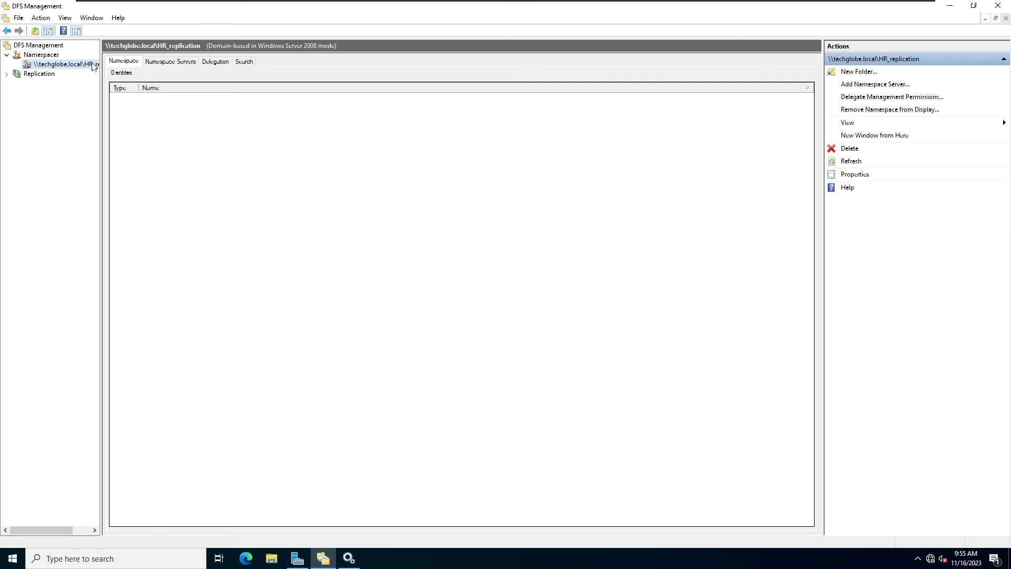
Verify SERVER1 and SERVER2 are both enabled namespace servers, then move to the Replication section.
{"action": "left_click", "coordinate": [175, 62]}
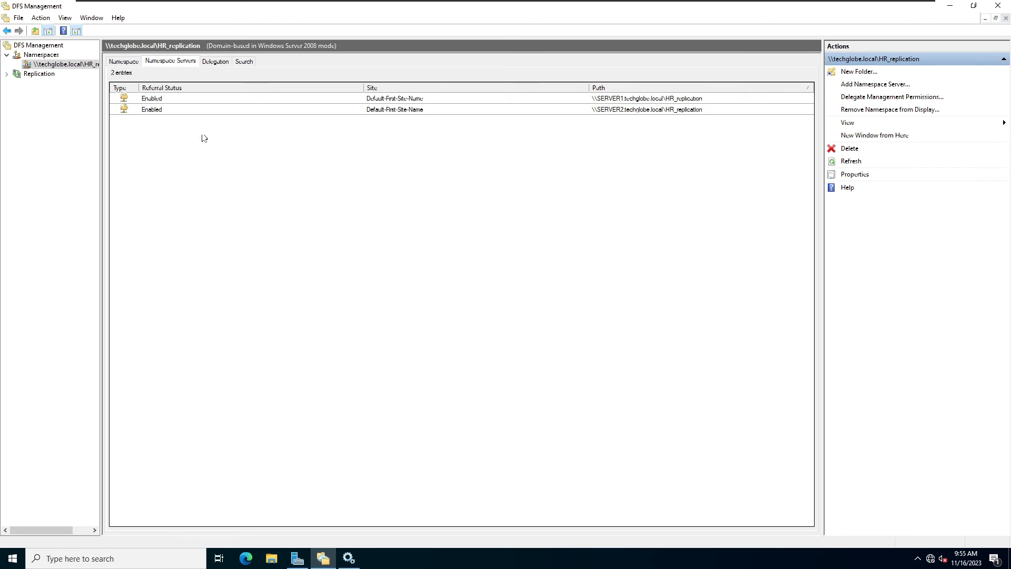
{"action": "left_click", "coordinate": [622, 110]}
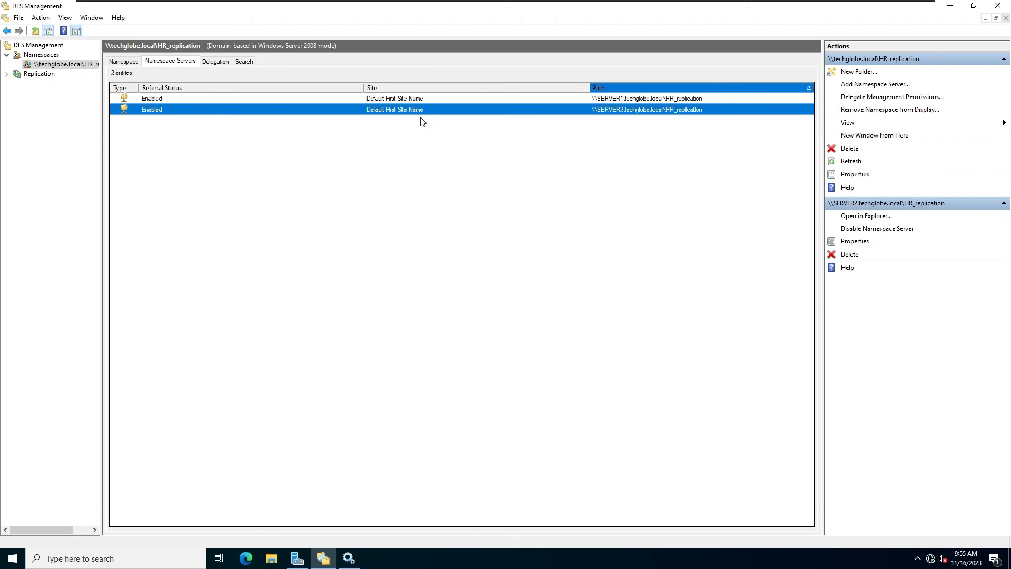
{"action": "left_click", "coordinate": [348, 207]}
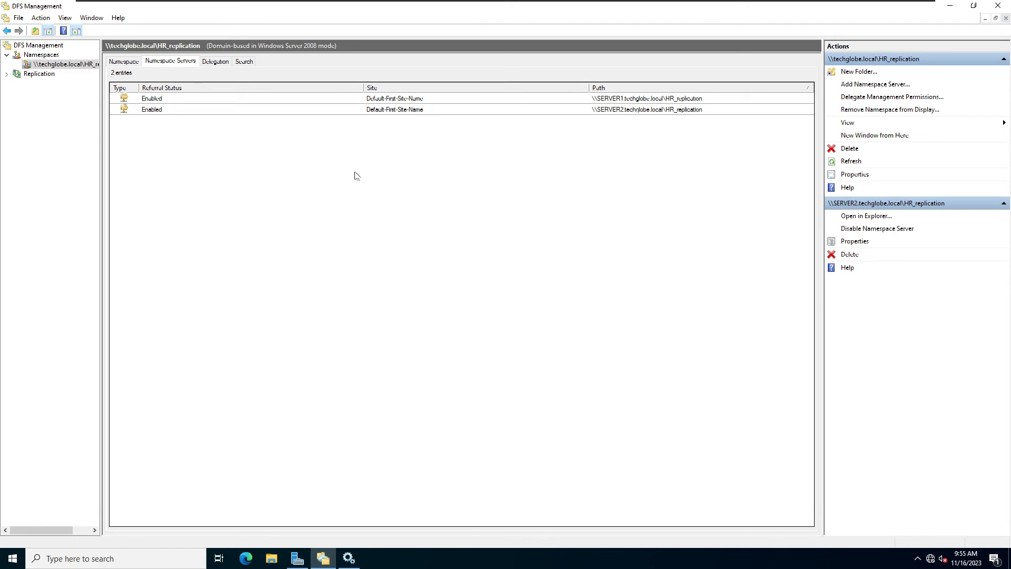
{"action": "left_click", "coordinate": [37, 74]}
Start a new Multipurpose replication group and name it HR_Replication.
{"action": "right_click", "coordinate": [36, 77]}
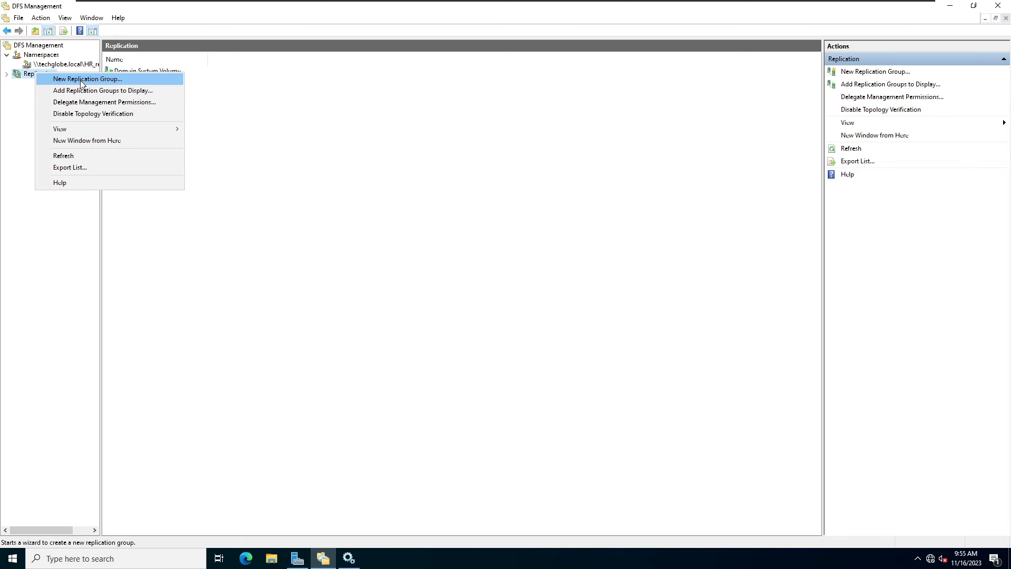
{"action": "left_click", "coordinate": [98, 79]}
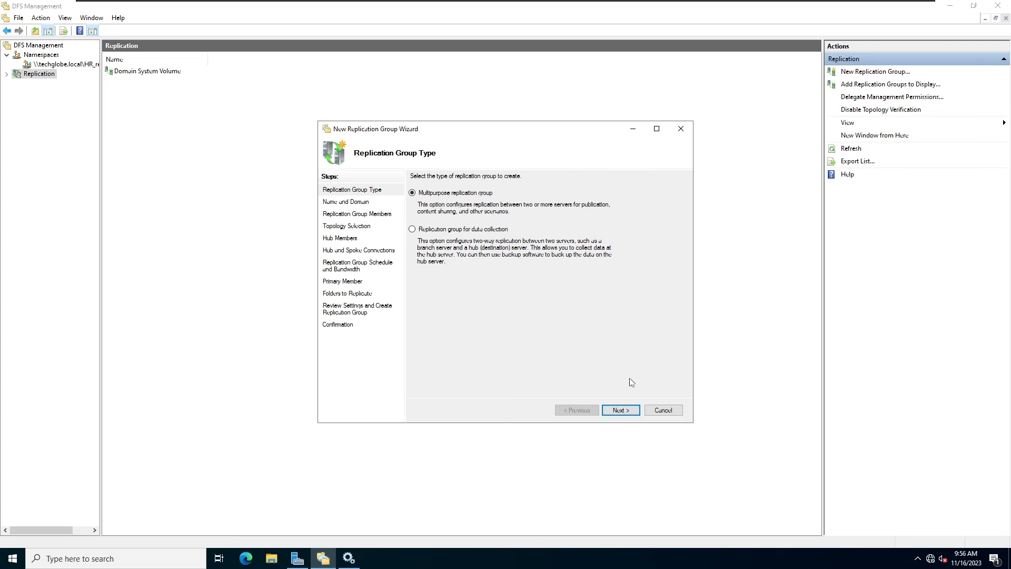
{"action": "left_click", "coordinate": [624, 409]}
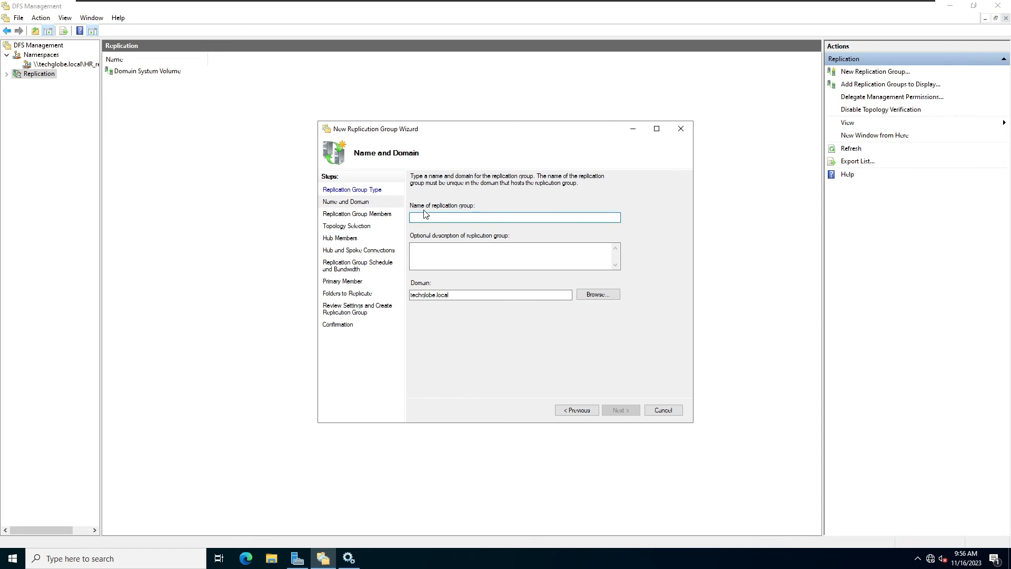
{"action": "type", "text": "HR_Replication"}
Add SERVER1 and SERVER2 from techglobe.local as the replication group's members.
{"action": "left_click", "coordinate": [615, 411]}
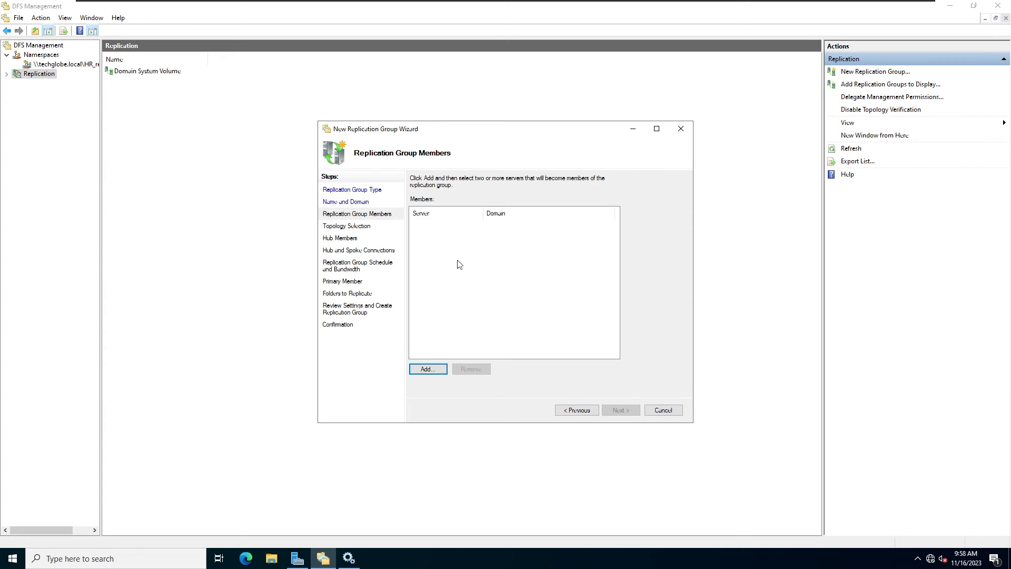
{"action": "left_click", "coordinate": [432, 370]}
{"action": "left_click", "coordinate": [358, 259]}
{"action": "left_click", "coordinate": [571, 260]}
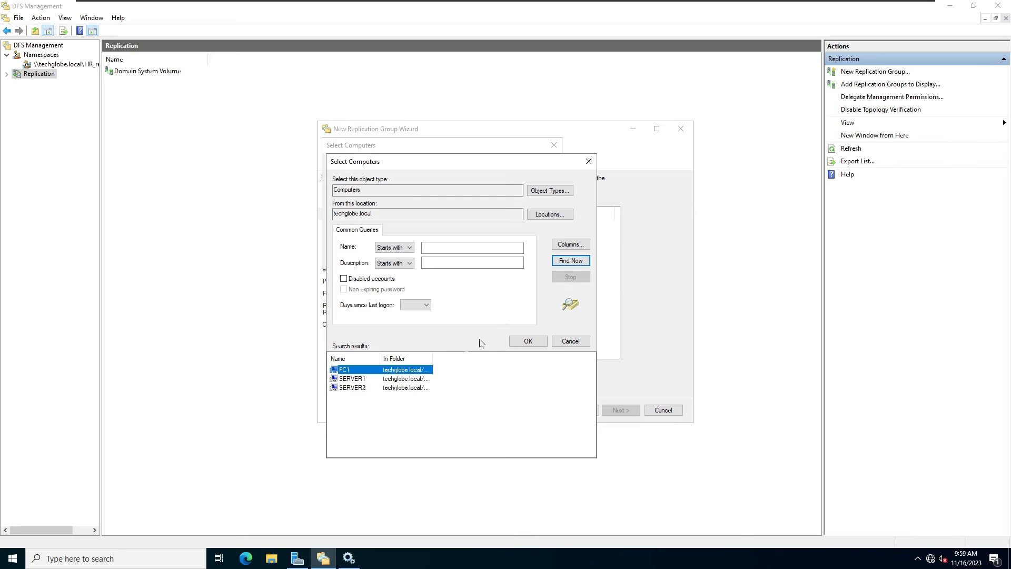
{"action": "left_click_drag", "start_coordinate": [393, 406], "coordinate": [353, 378]}
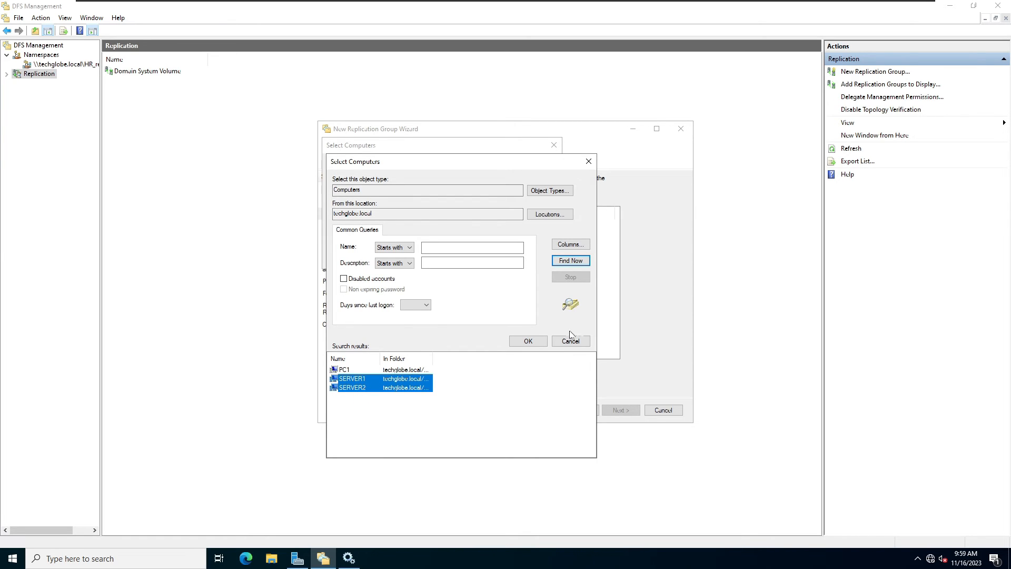
{"action": "left_click", "coordinate": [527, 341]}
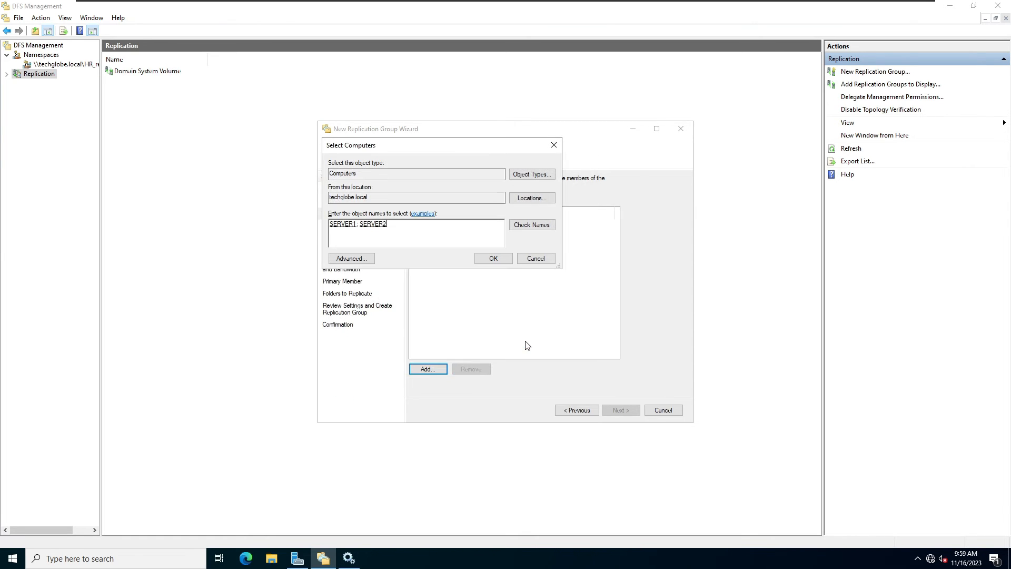
{"action": "left_click", "coordinate": [490, 258]}
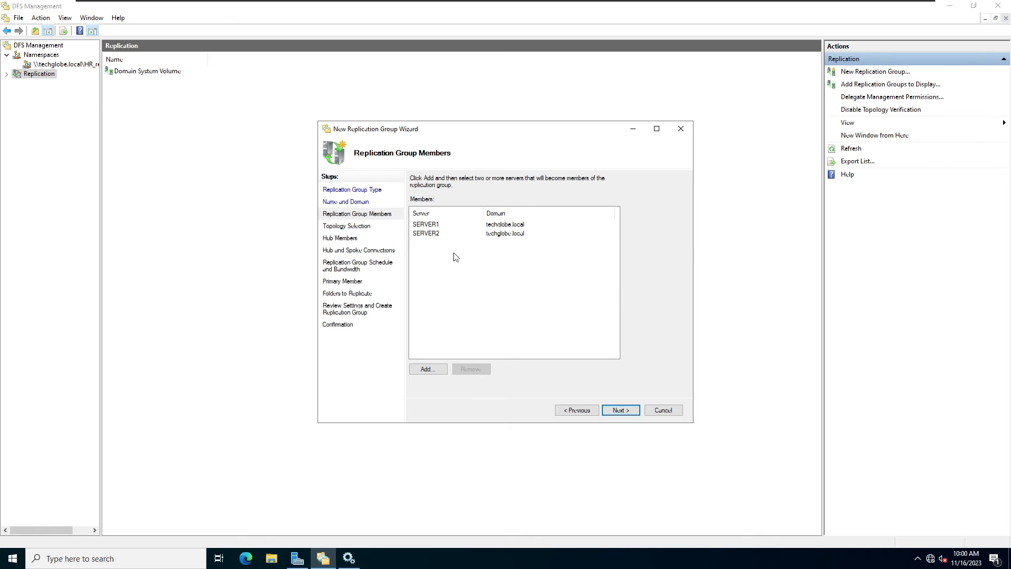
{"action": "left_click", "coordinate": [627, 411]}
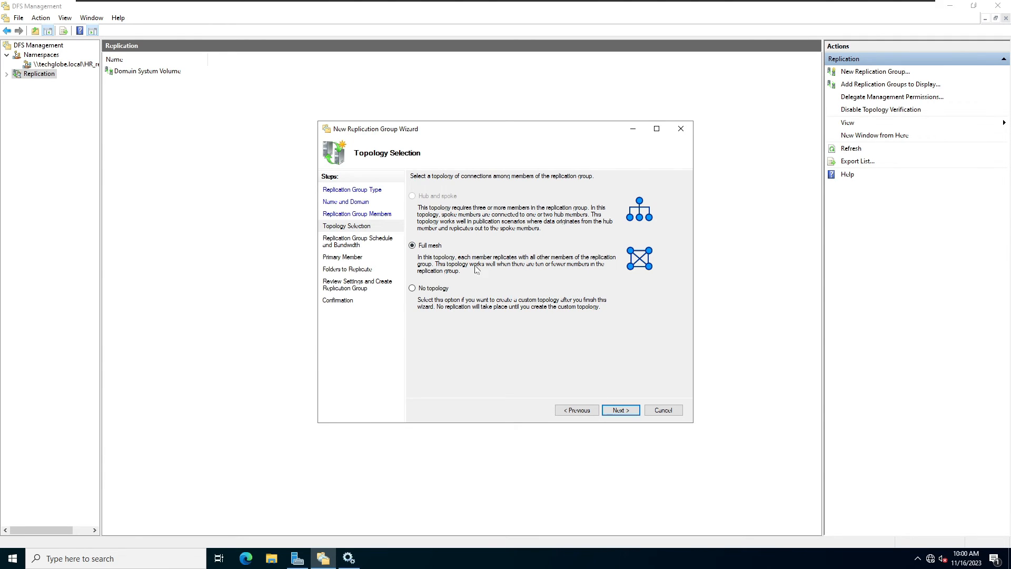
Keep Full mesh topology and continuous Full-bandwidth replication, and make SERVER1 the primary member.
{"action": "left_click", "coordinate": [624, 412]}
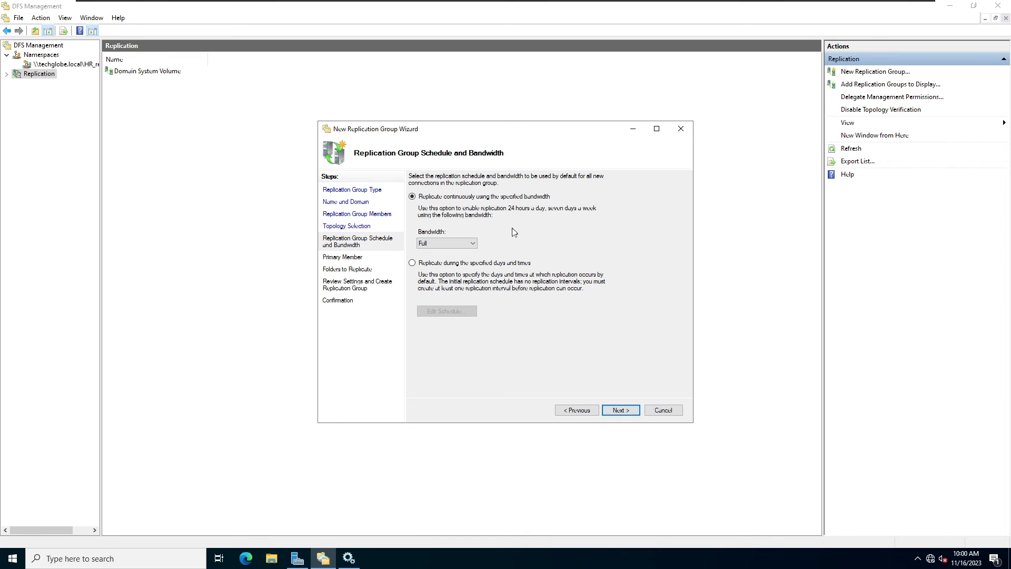
{"action": "left_click", "coordinate": [452, 243]}
{"action": "left_click", "coordinate": [548, 254]}
{"action": "left_click", "coordinate": [621, 410]}
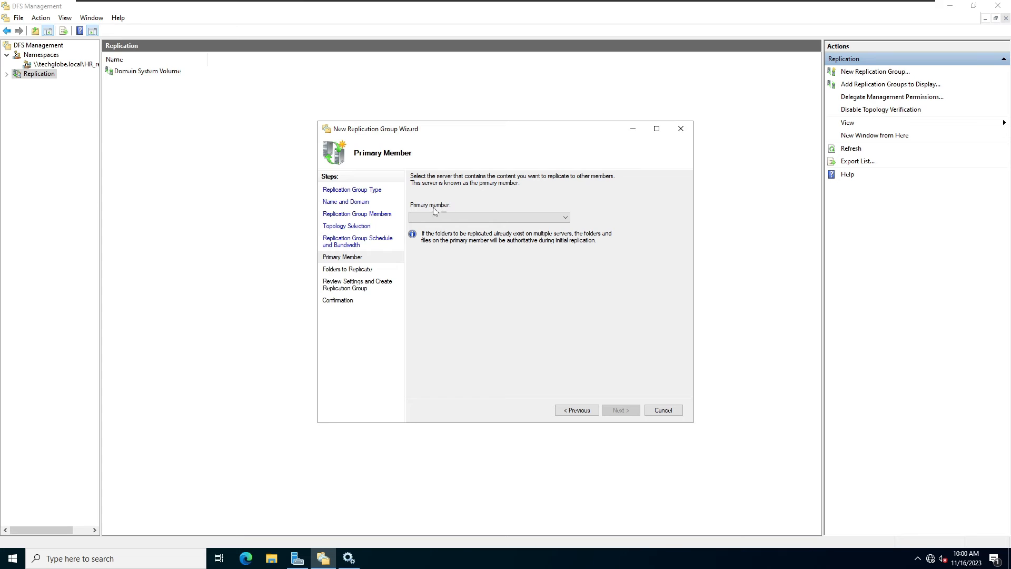
{"action": "left_click", "coordinate": [496, 218]}
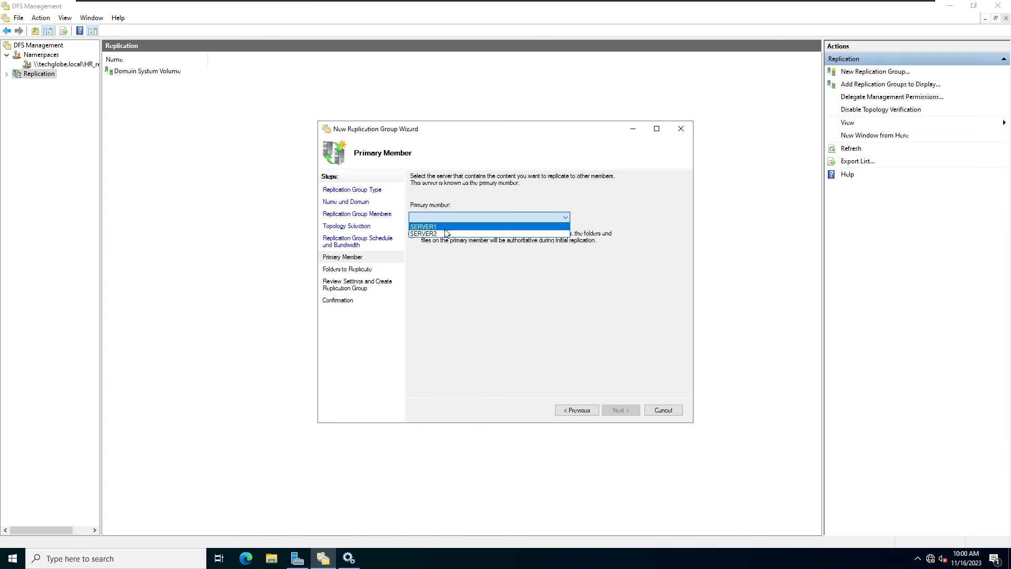
{"action": "left_click", "coordinate": [444, 225]}
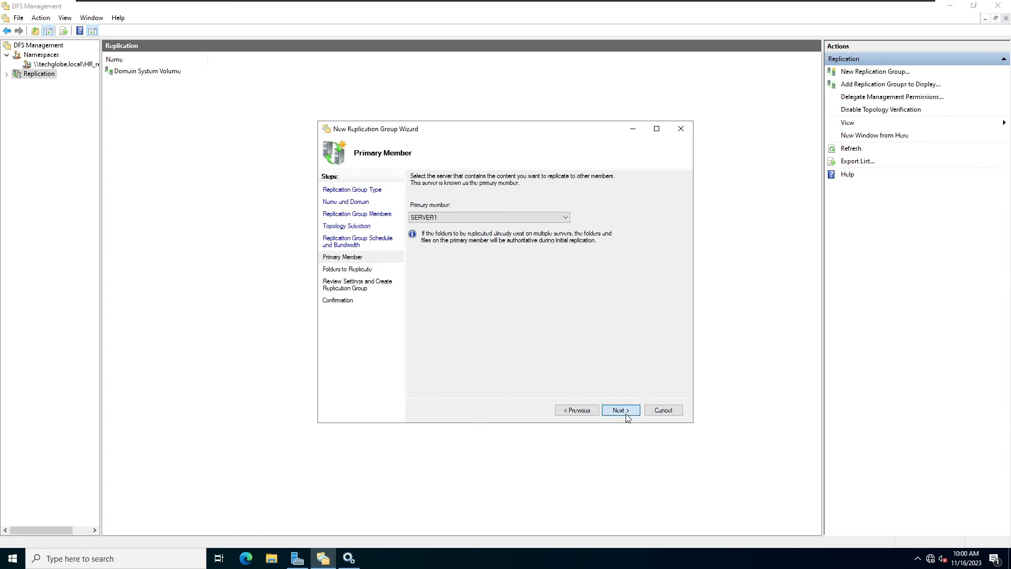
{"action": "left_click", "coordinate": [626, 413]}
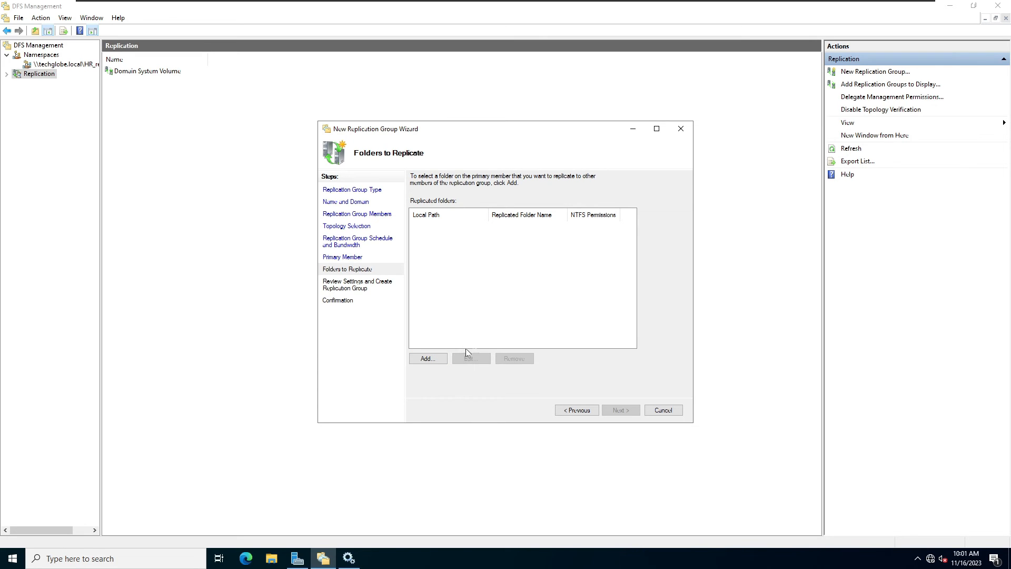
Add SERVER1's C:\HR folder as the replicated folder HR.
{"action": "left_click", "coordinate": [435, 359]}
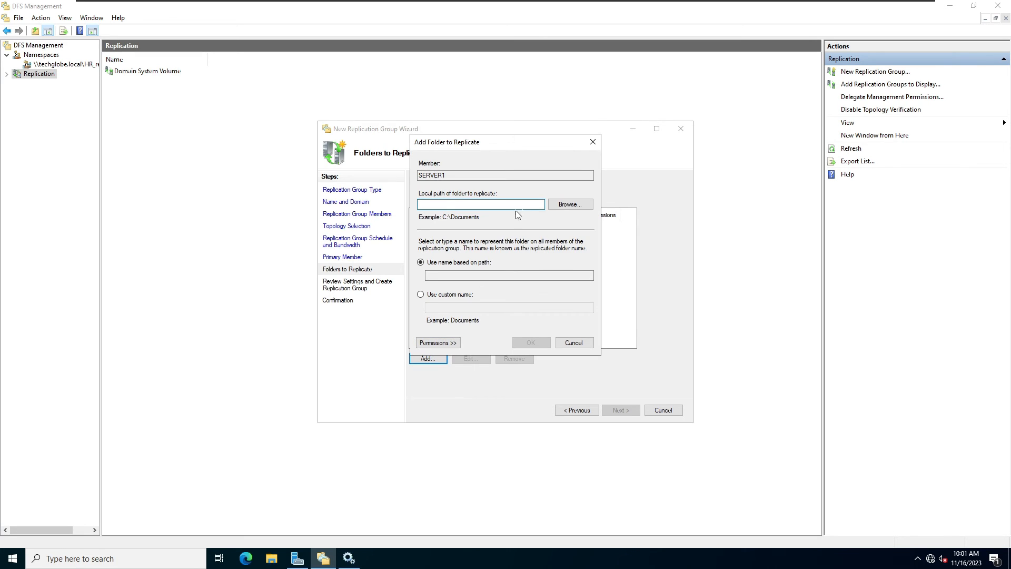
{"action": "left_click", "coordinate": [570, 204]}
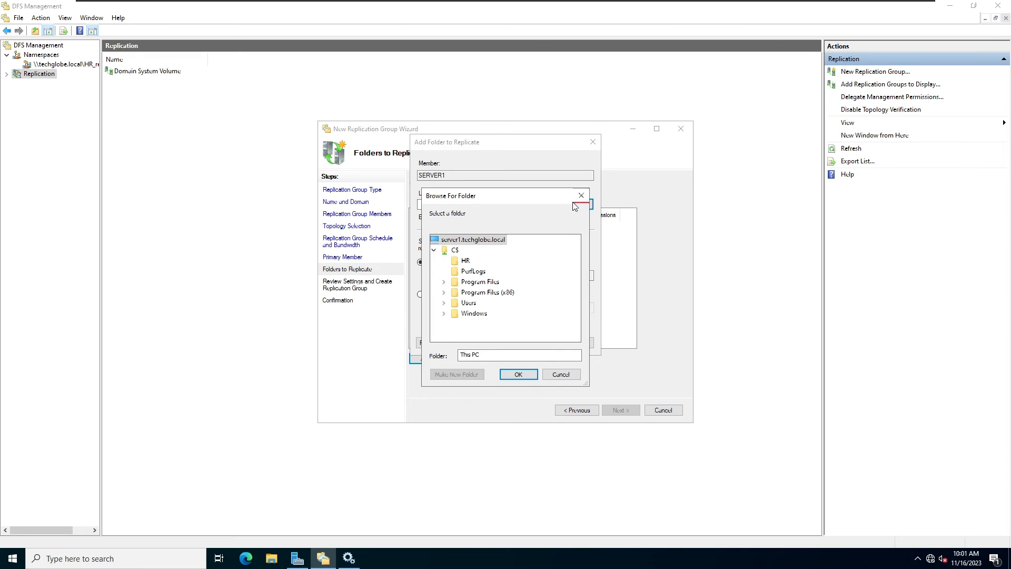
{"action": "left_click", "coordinate": [458, 264]}
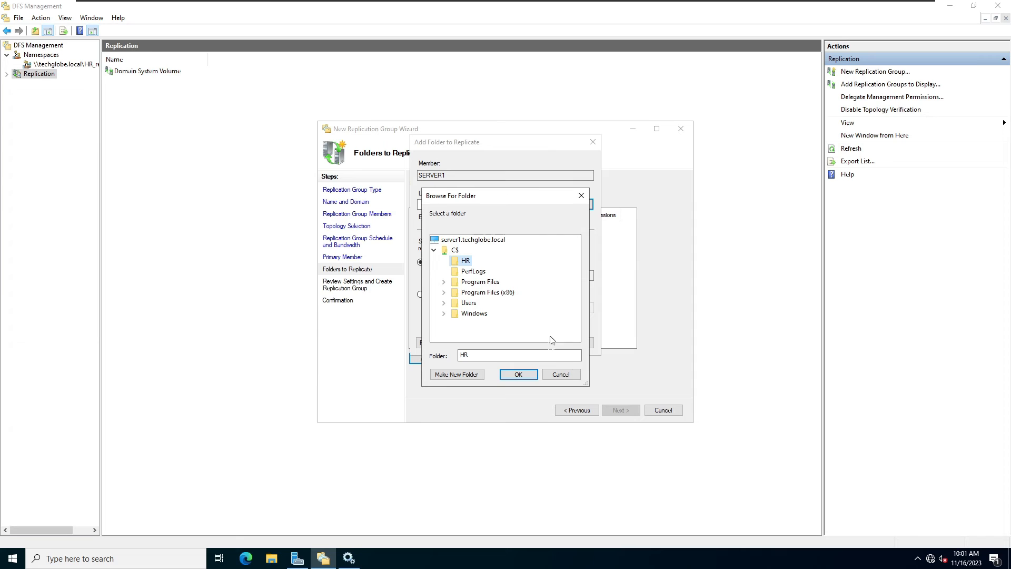
{"action": "left_click", "coordinate": [519, 374]}
{"action": "left_click", "coordinate": [531, 342]}
{"action": "left_click", "coordinate": [620, 410]}
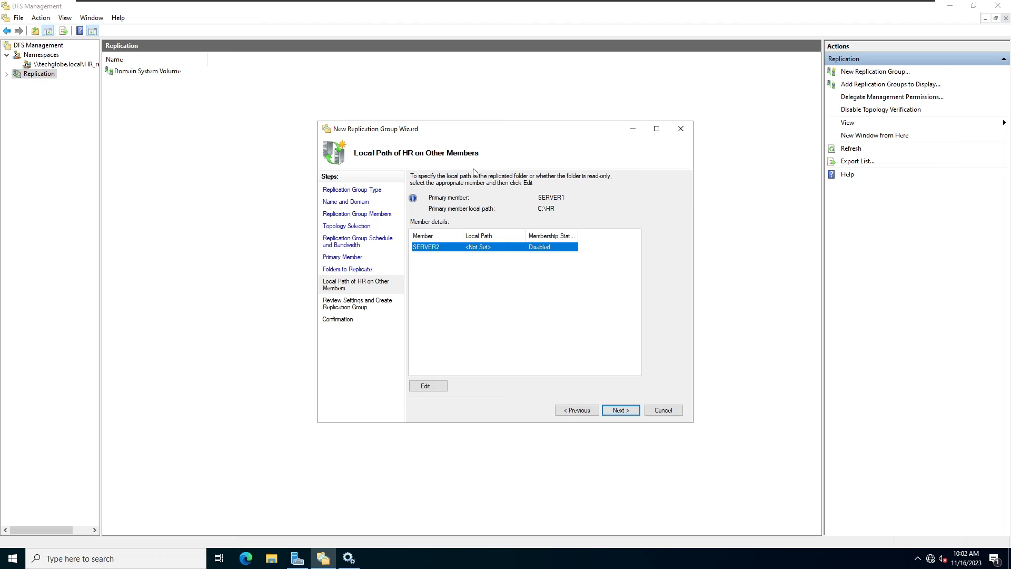
Enable SERVER2's membership using C:\HR as its local path.
{"action": "left_click", "coordinate": [428, 386]}
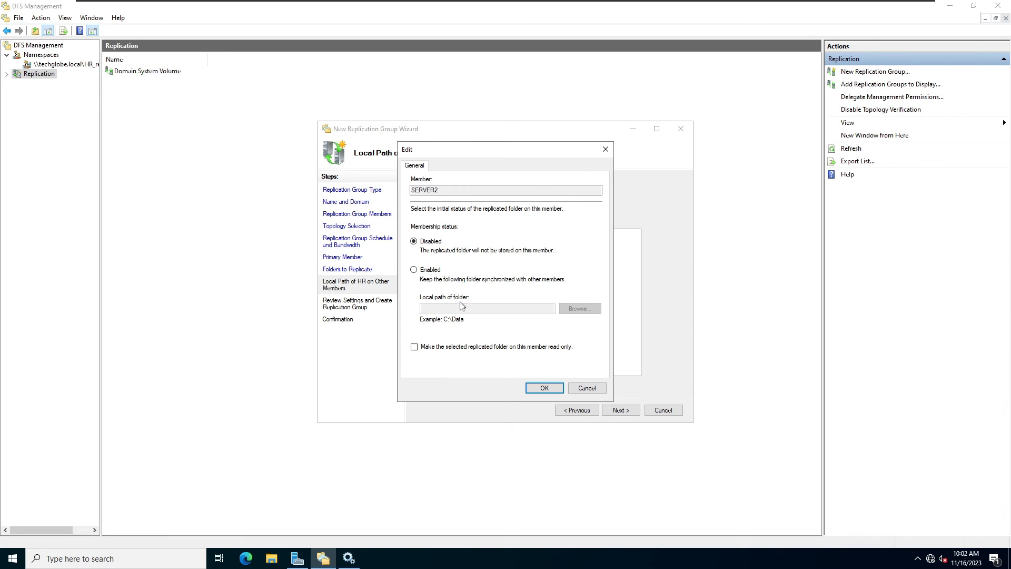
{"action": "left_click", "coordinate": [414, 270]}
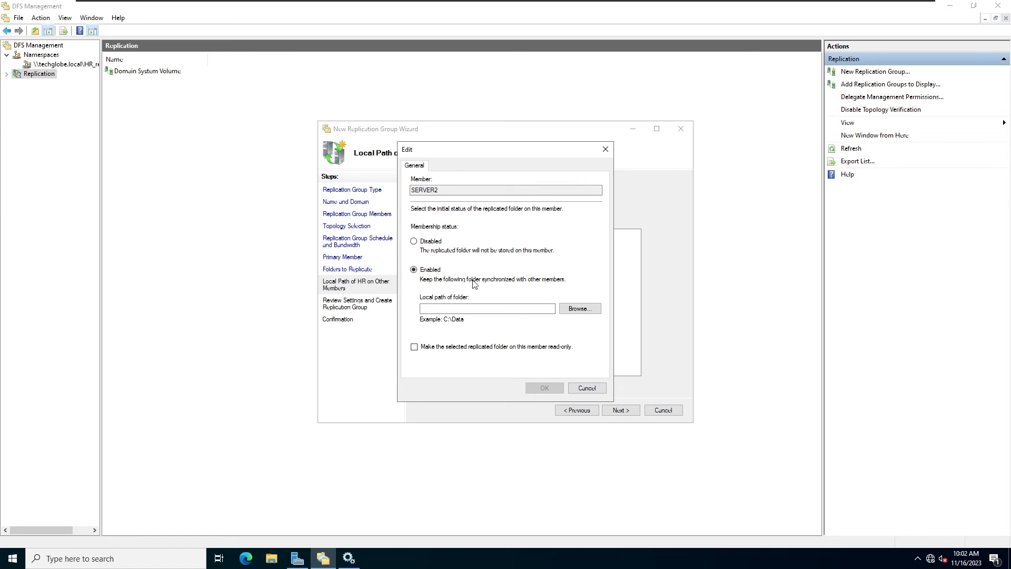
{"action": "left_click", "coordinate": [577, 311]}
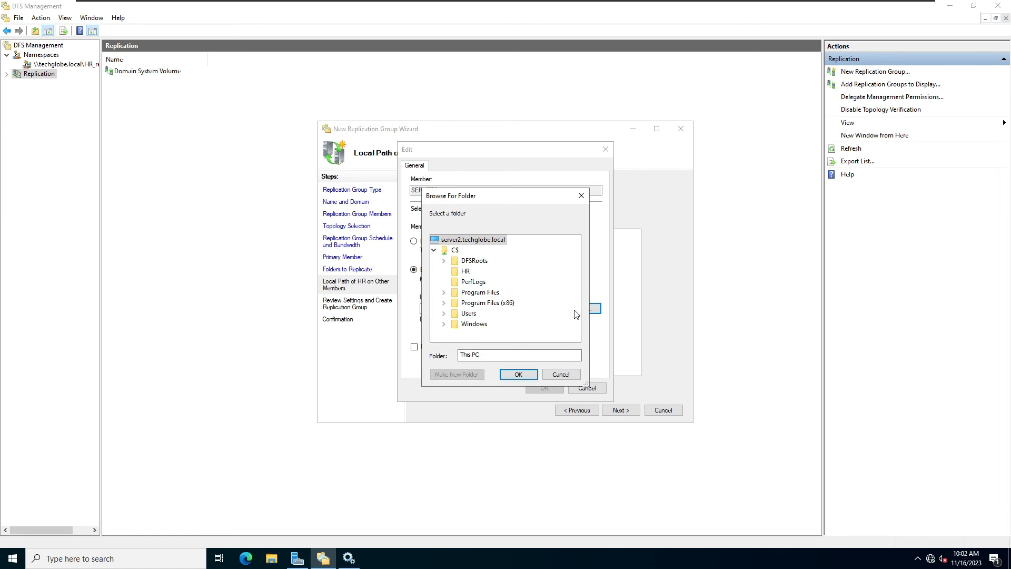
{"action": "left_click", "coordinate": [458, 273]}
{"action": "left_click", "coordinate": [516, 375]}
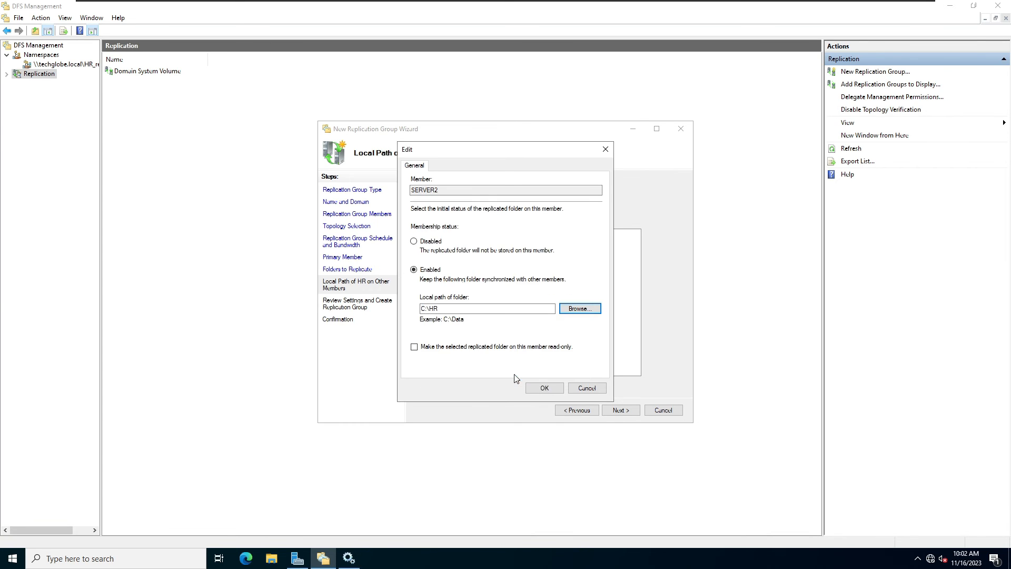
{"action": "left_click", "coordinate": [544, 388]}
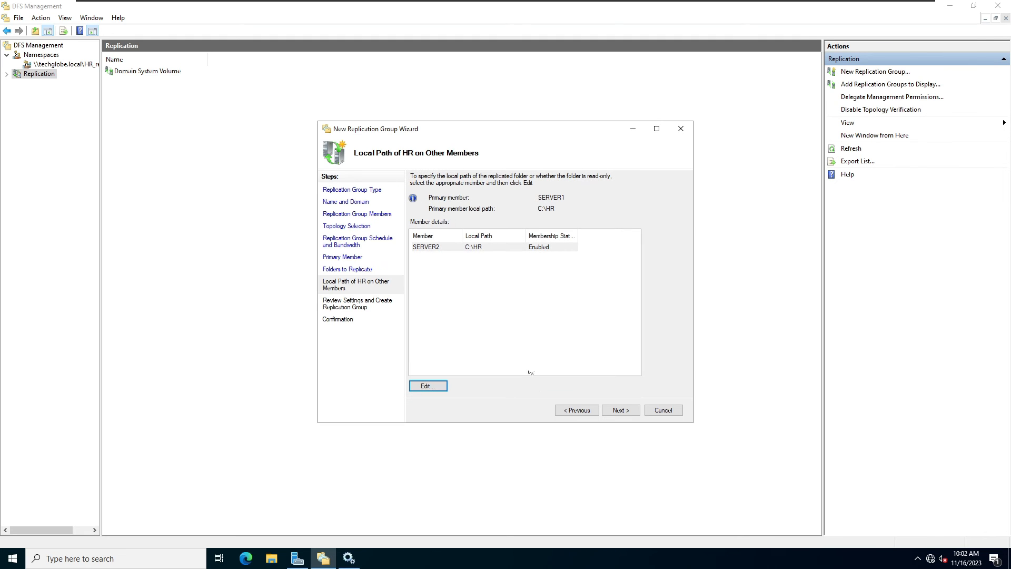
Review the replication group settings and create HR_Replication.
{"action": "left_click", "coordinate": [620, 413]}
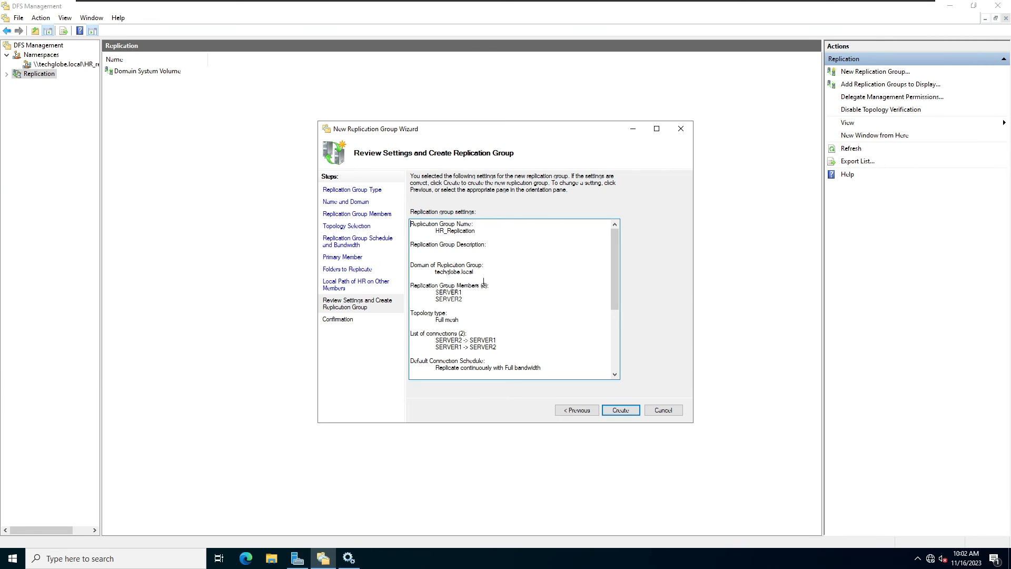
{"action": "scroll", "coordinate": [480, 283], "scroll_direction": "down", "scroll_amount": 5}
{"action": "scroll", "coordinate": [454, 254], "scroll_direction": "up", "scroll_amount": 1}
{"action": "scroll", "coordinate": [455, 274], "scroll_direction": "down", "scroll_amount": 5}
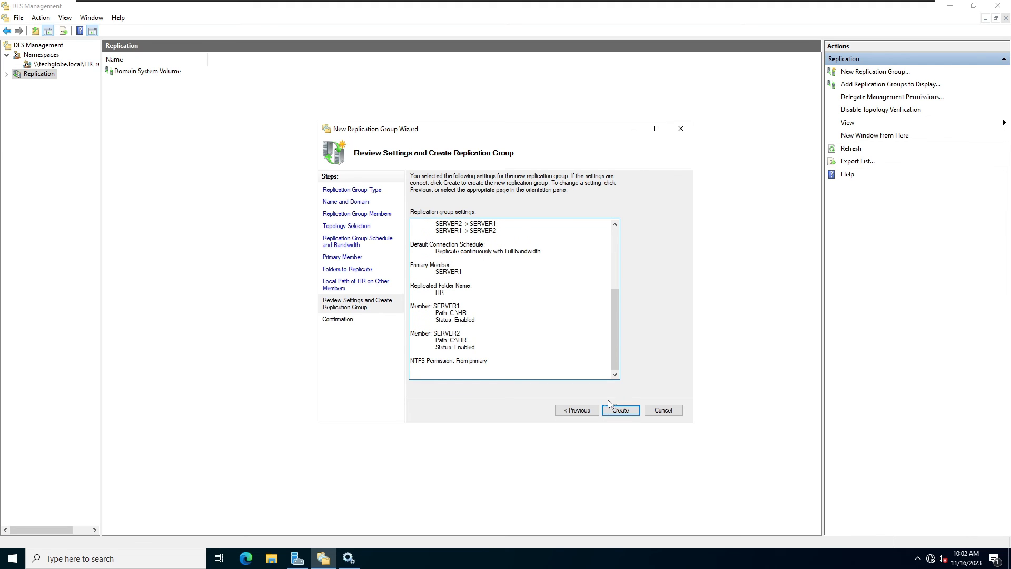
{"action": "left_click", "coordinate": [623, 413]}
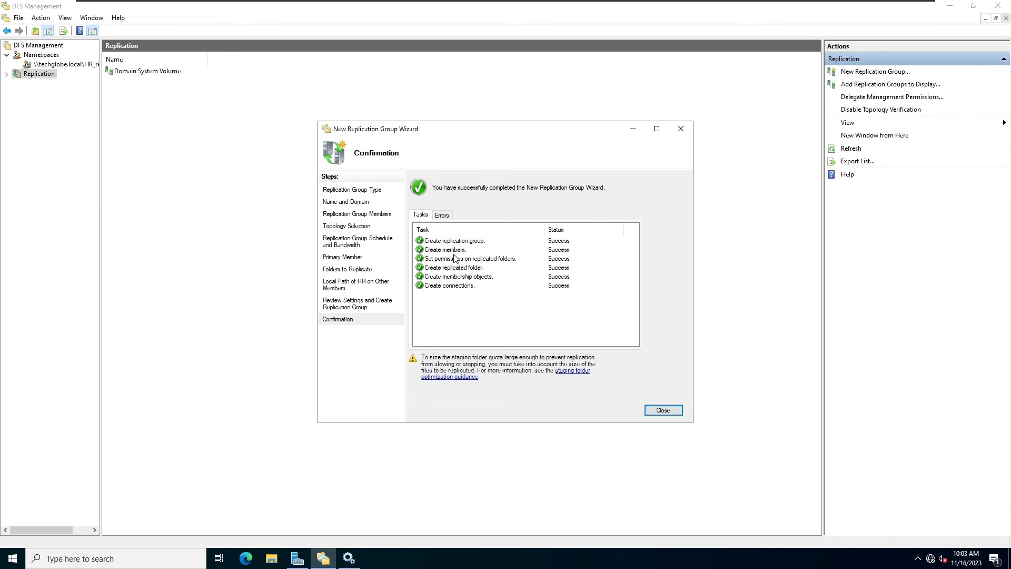
Confirm no errors and all tasks succeeded, then close the wizard.
{"action": "left_click", "coordinate": [442, 215]}
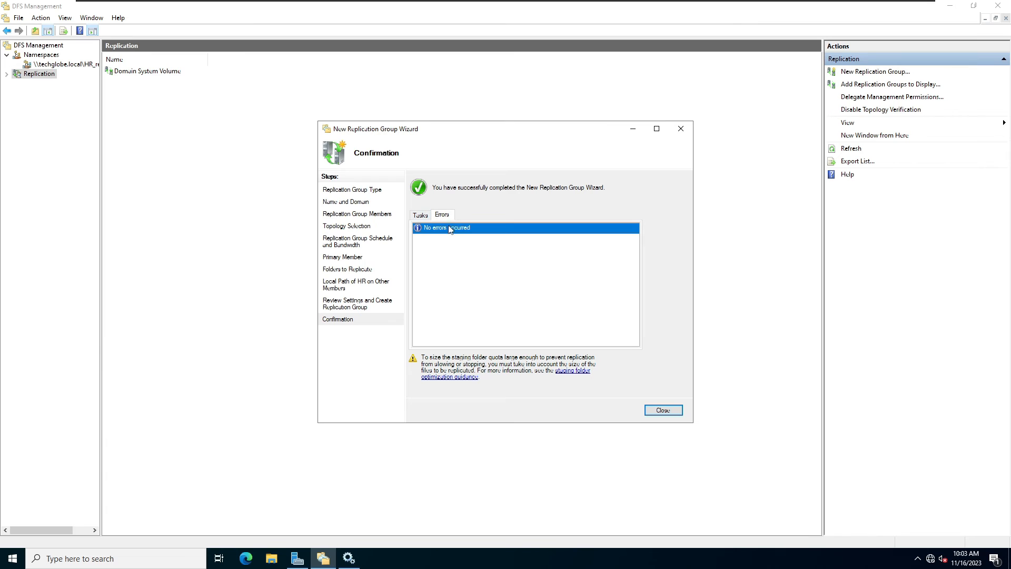
{"action": "left_click", "coordinate": [420, 215]}
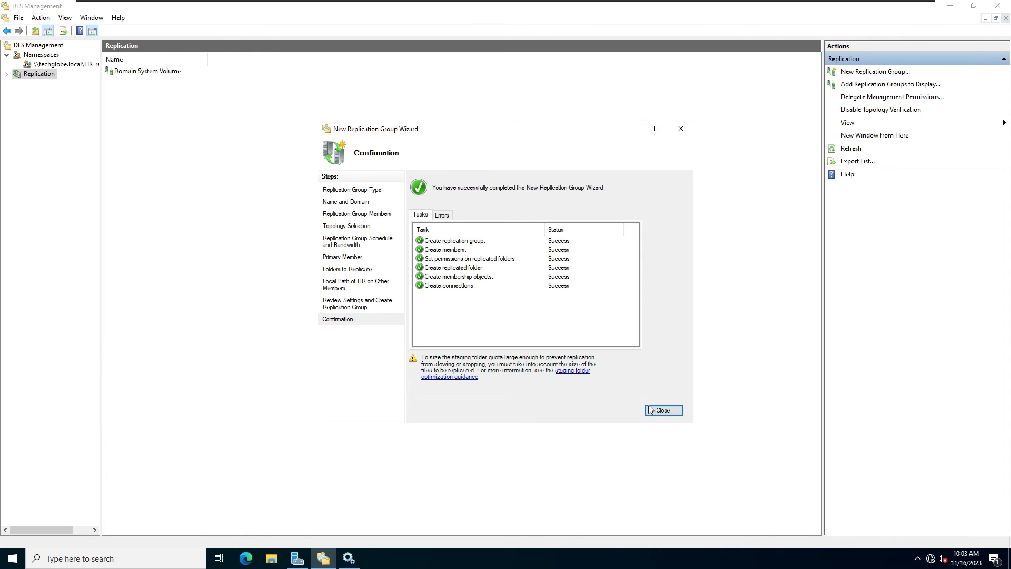
{"action": "left_click", "coordinate": [667, 412]}
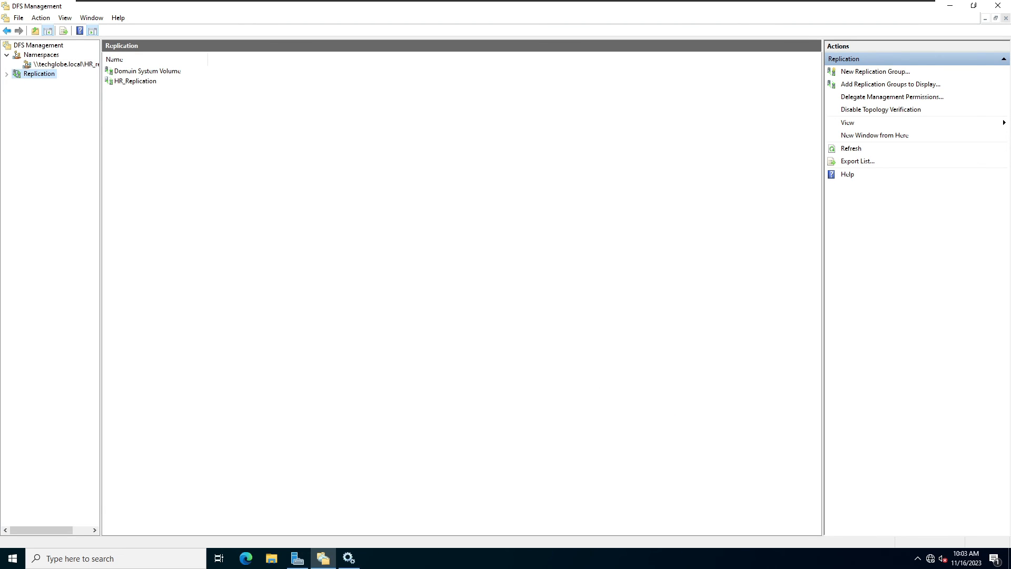
{"action": "left_click", "coordinate": [41, 54]}
Review the HR_replication namespace servers and the replication groups in DFS Management.
{"action": "left_click", "coordinate": [37, 74]}
{"action": "left_click", "coordinate": [42, 65]}
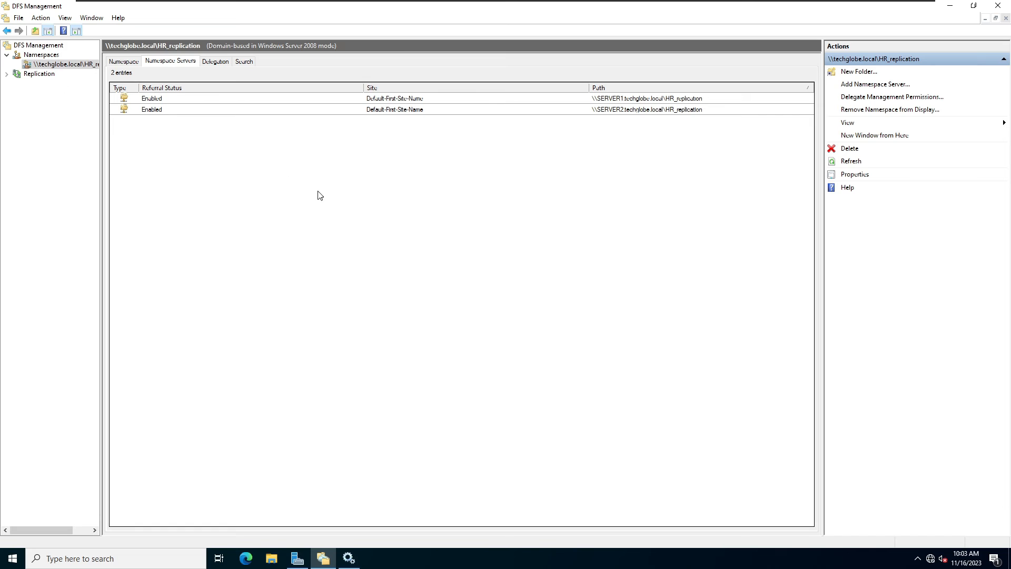
{"action": "left_click", "coordinate": [7, 75]}
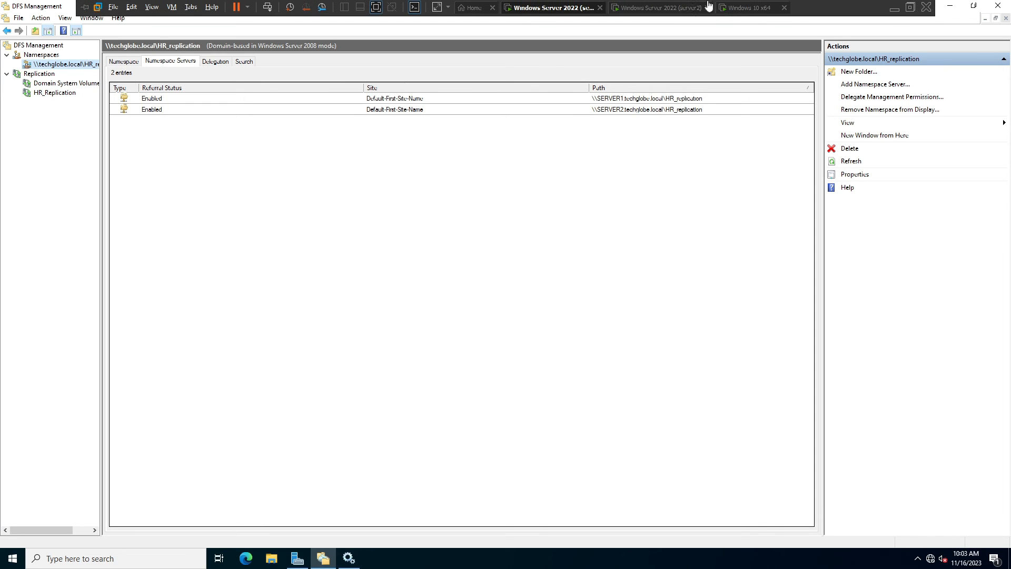
Sign in to the second server with the account password.
{"action": "left_click", "coordinate": [684, 7]}
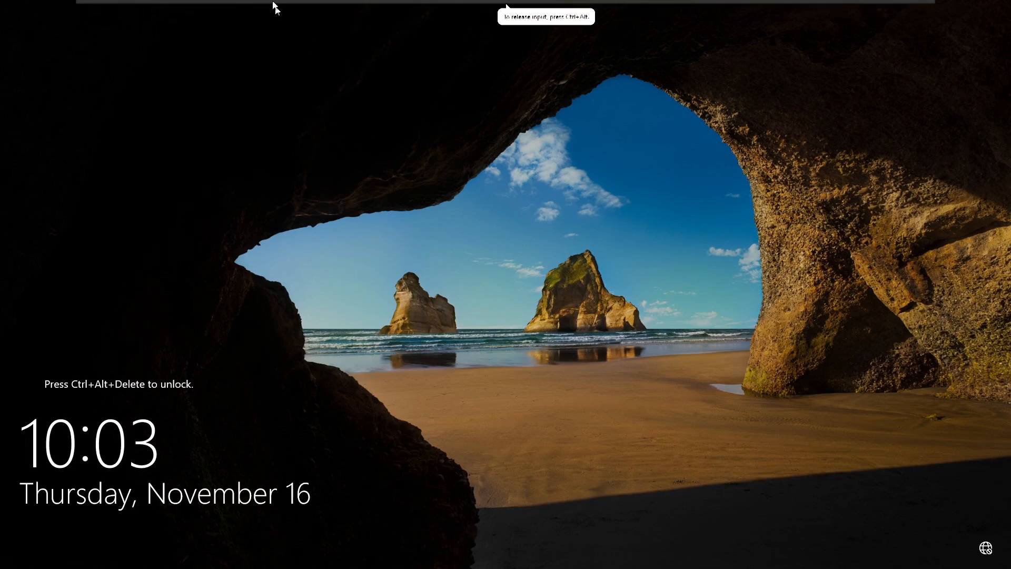
{"action": "left_click", "coordinate": [269, 6]}
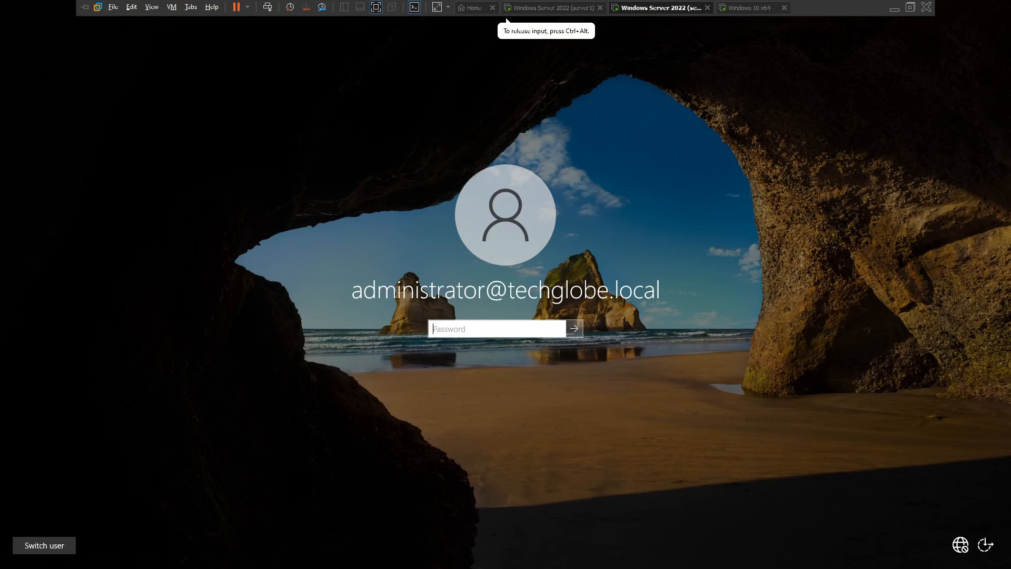
{"action": "type", "text": "*****"}
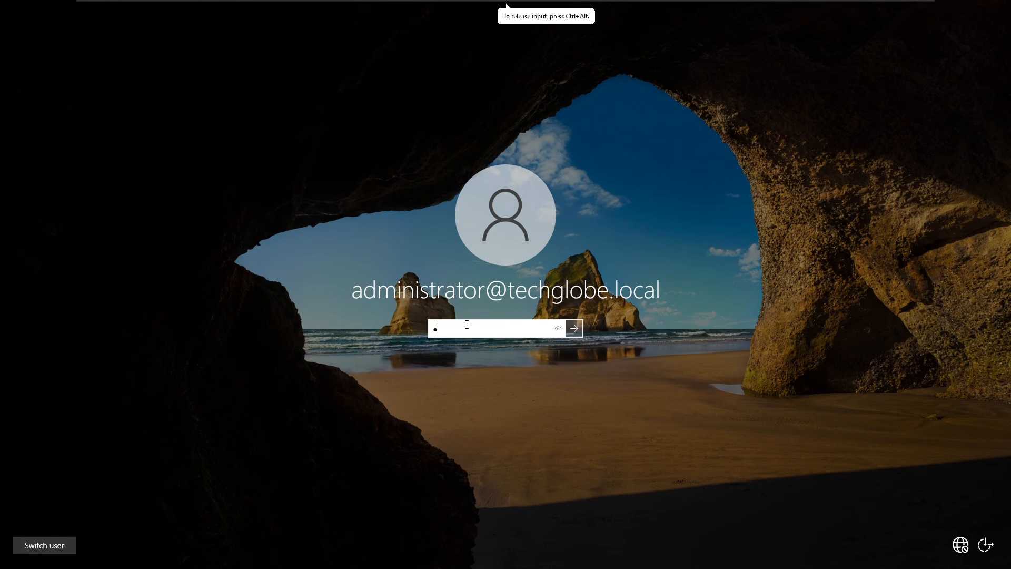
{"action": "type", "text": "****"}
{"action": "key", "text": "Return"}
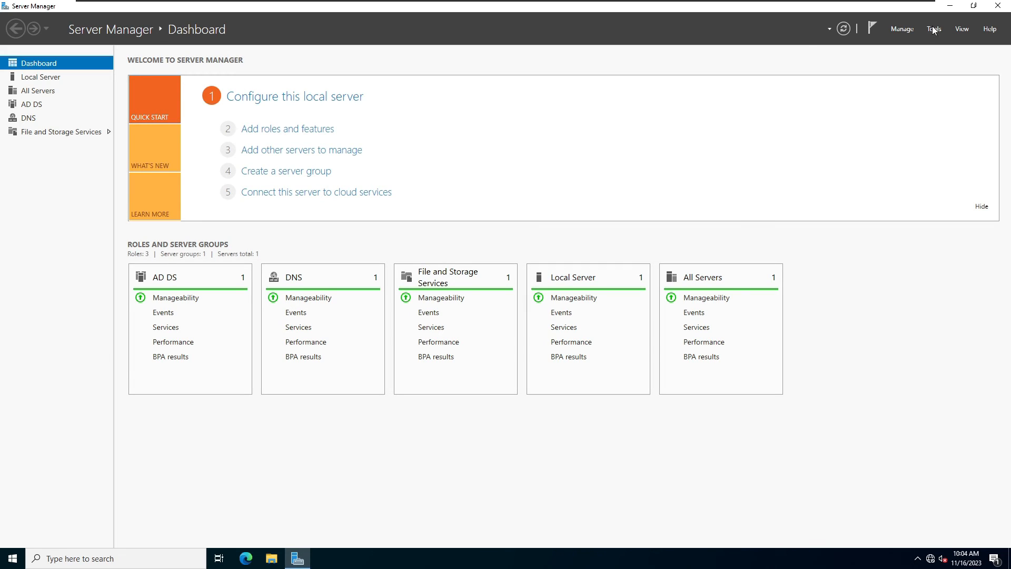
Launch DFS Management from Tools, select the SERVER1 namespace server, then go to the Windows 10 client.
{"action": "left_click", "coordinate": [933, 28]}
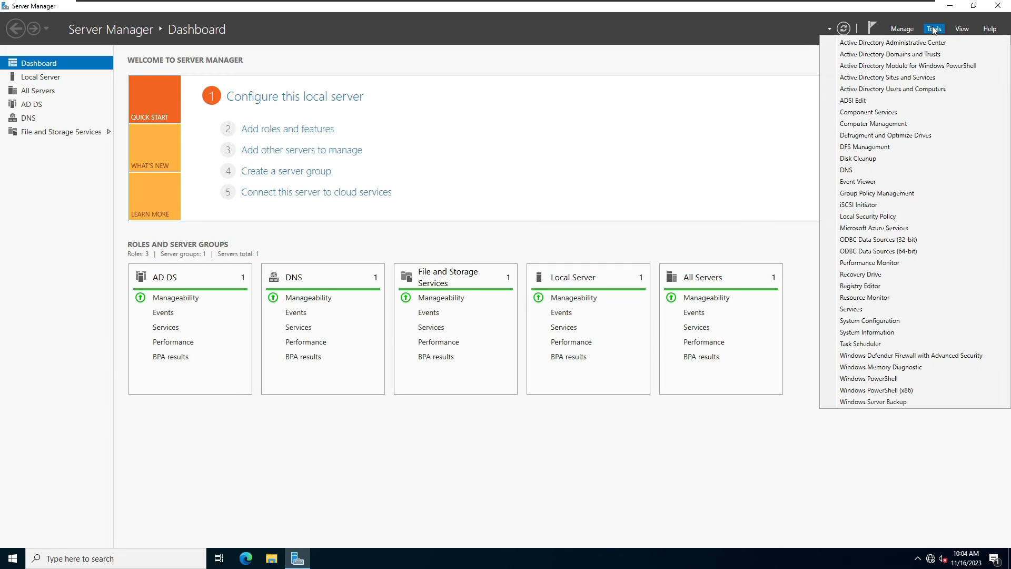
{"action": "left_click", "coordinate": [854, 146]}
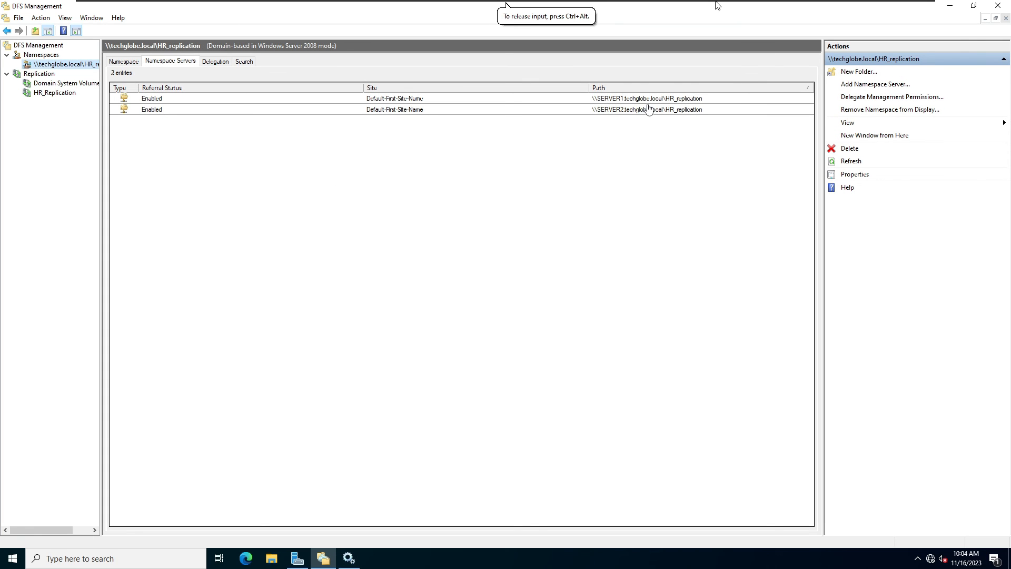
{"action": "left_click", "coordinate": [647, 99]}
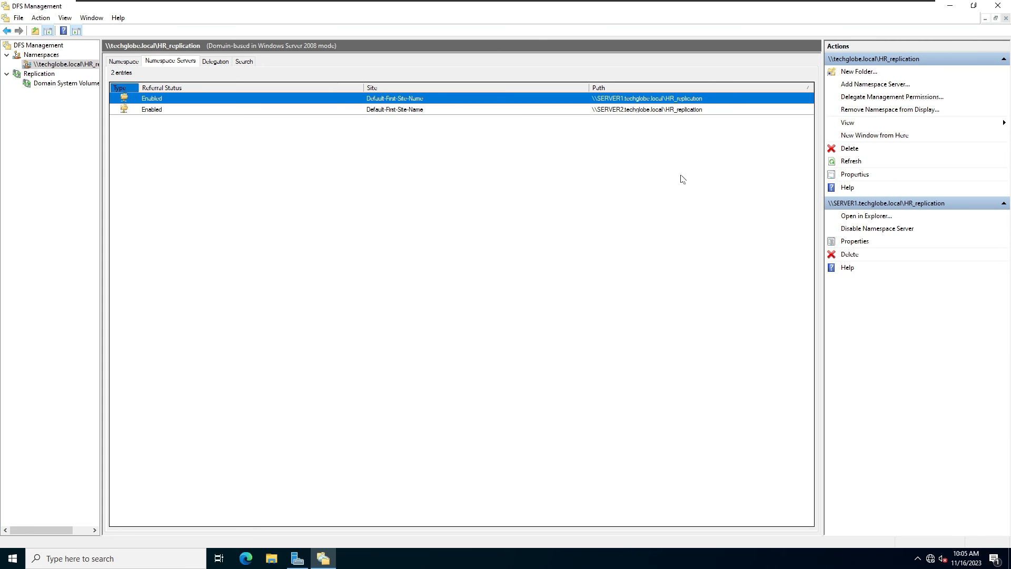
{"action": "left_click", "coordinate": [765, 6]}
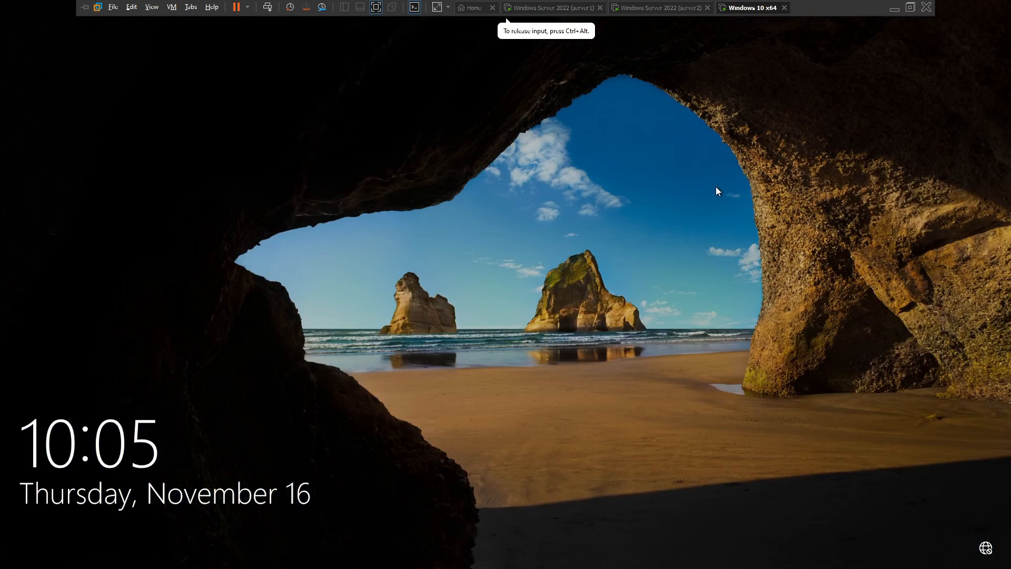
Sign in to the Windows 10 client with its password.
{"action": "left_click", "coordinate": [603, 333]}
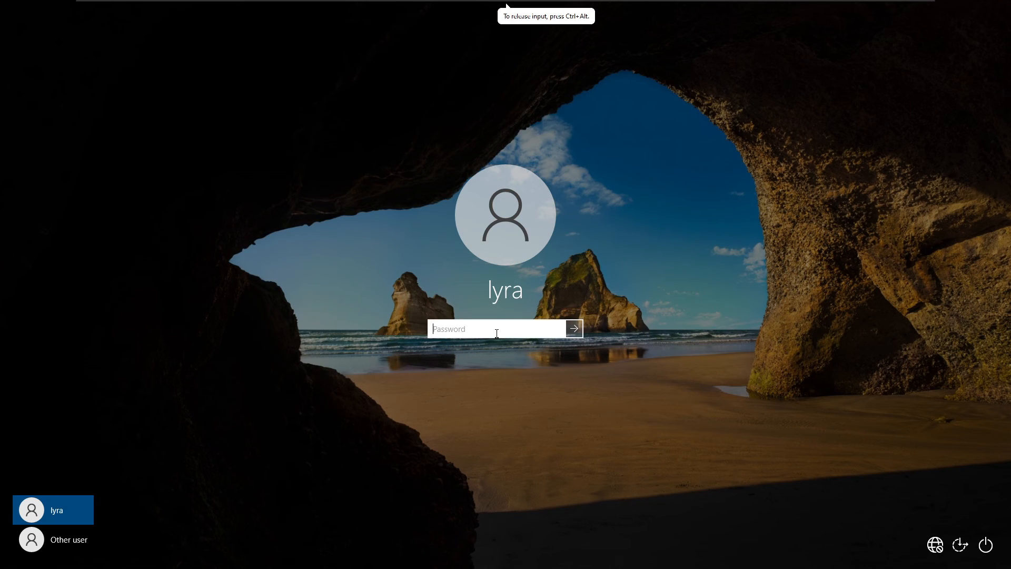
{"action": "type", "text": "•••"}
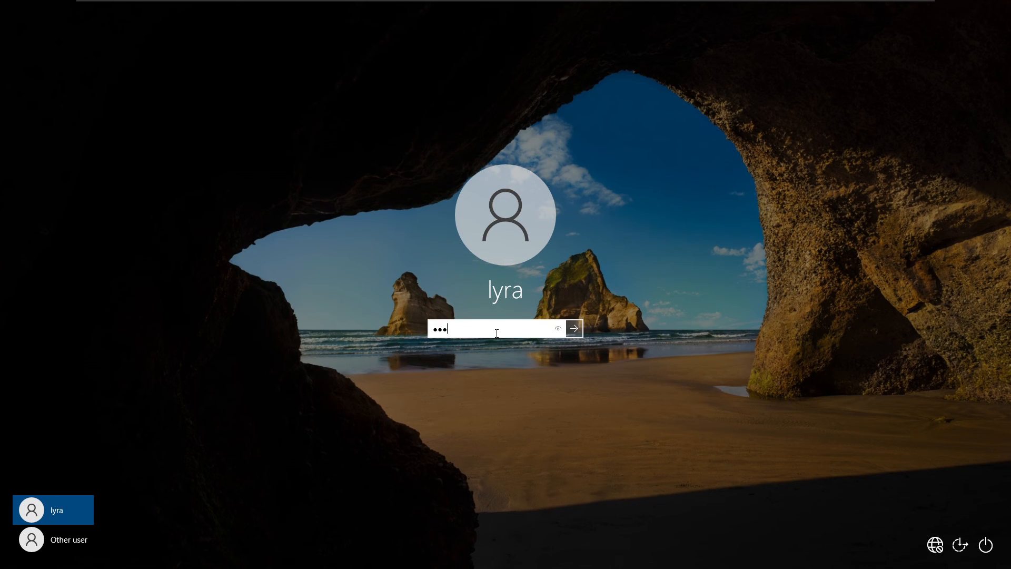
{"action": "key", "text": "Return"}
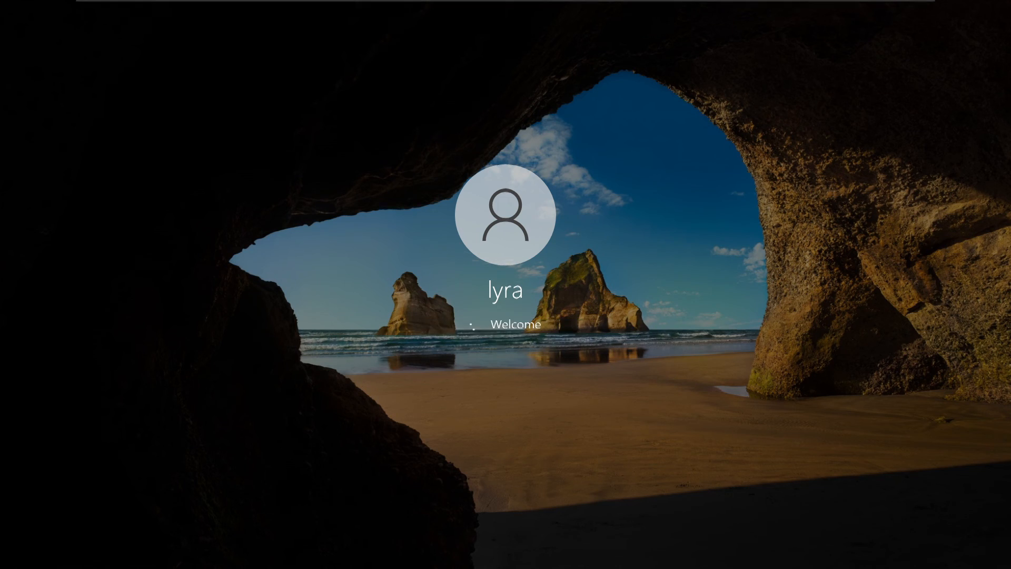
Open \\techglobe.local\HR_replication from the Run box and reposition the Explorer window.
{"action": "key", "text": "super+r"}
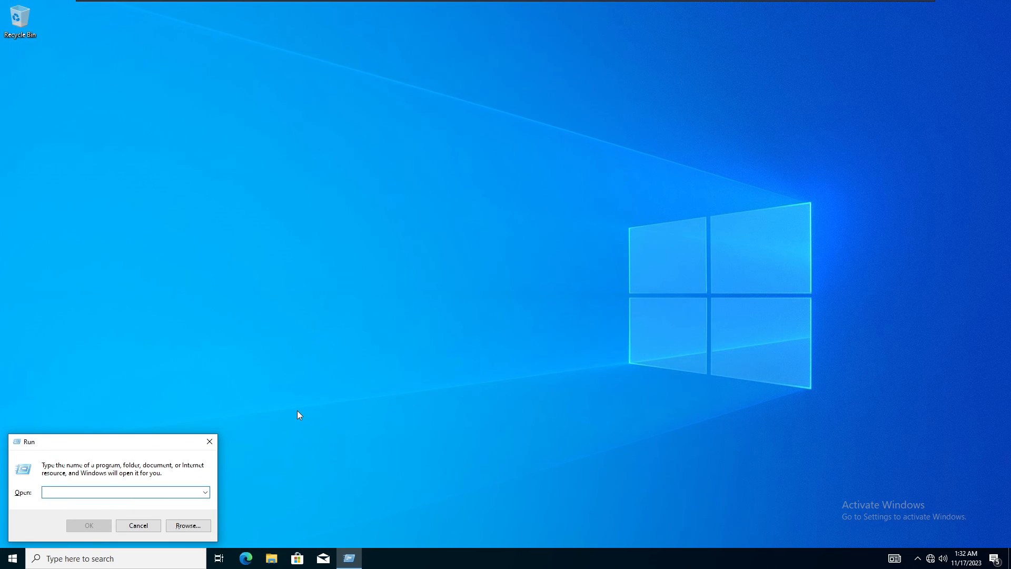
{"action": "type", "text": "\\\\techglobe.l"}
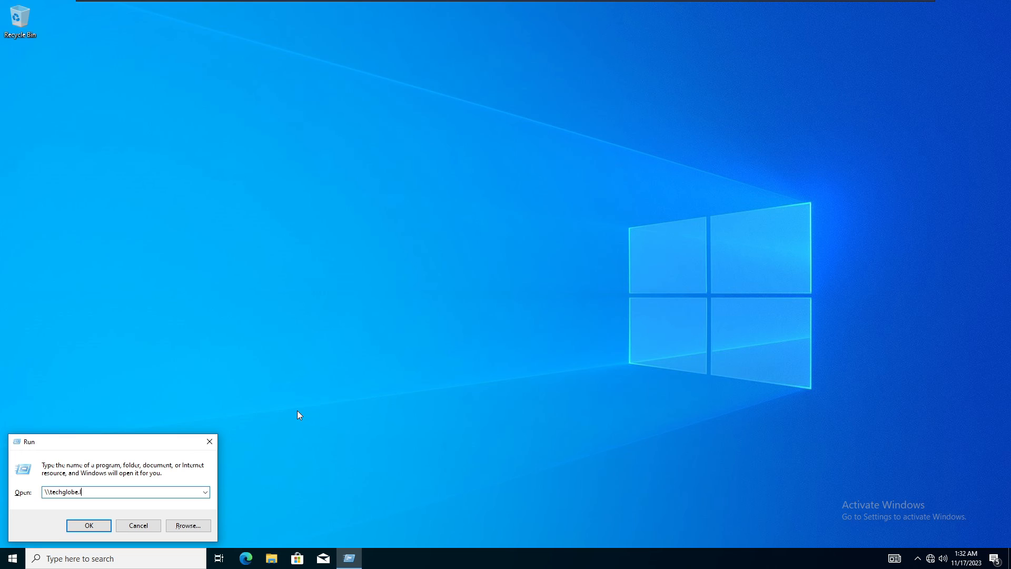
{"action": "type", "text": "ocal\\"}
{"action": "key", "text": "Down"}
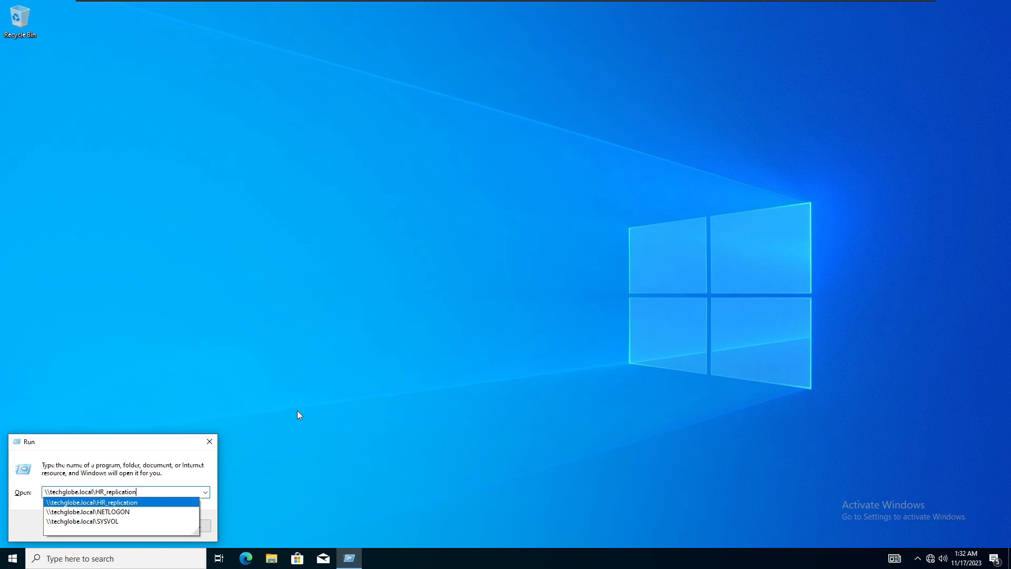
{"action": "key", "text": "Return"}
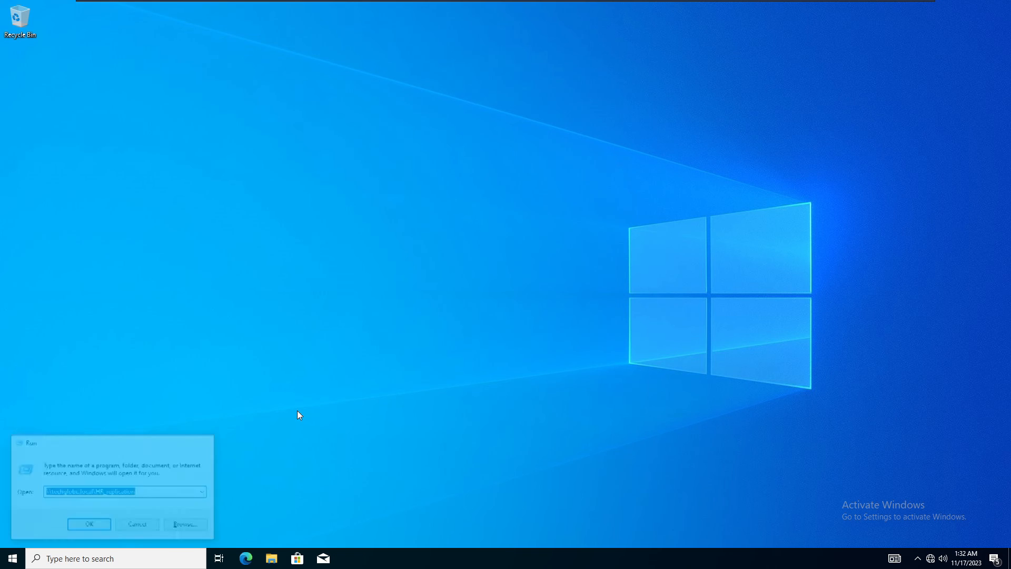
{"action": "left_click_drag", "start_coordinate": [642, 88], "coordinate": [613, 65]}
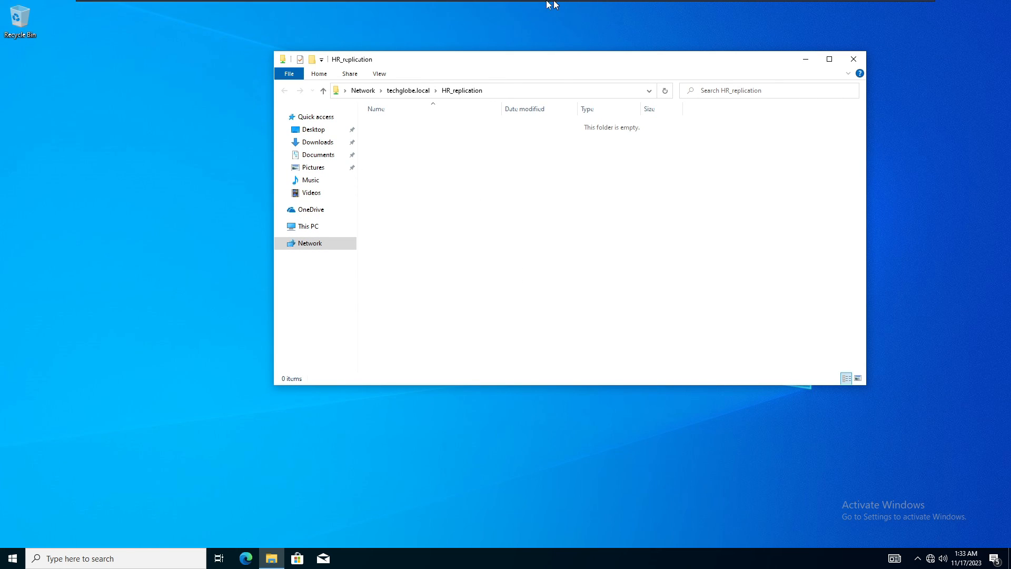
On the server, open SERVER1's HR_replication share in File Explorer from DFS Management.
{"action": "left_click", "coordinate": [532, 7]}
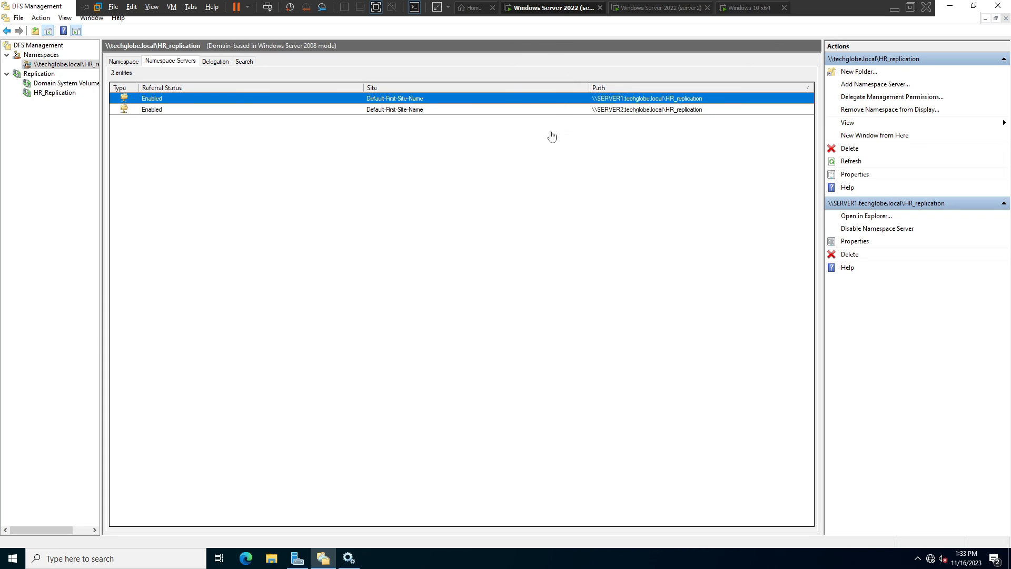
{"action": "left_click", "coordinate": [424, 131]}
{"action": "left_click", "coordinate": [404, 101]}
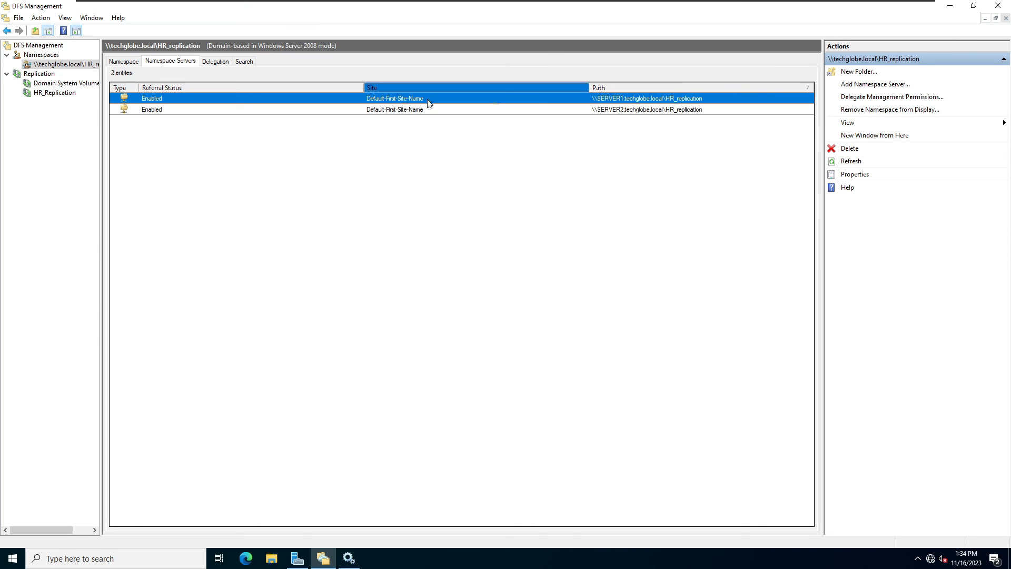
{"action": "right_click", "coordinate": [621, 100]}
{"action": "left_click", "coordinate": [664, 102]}
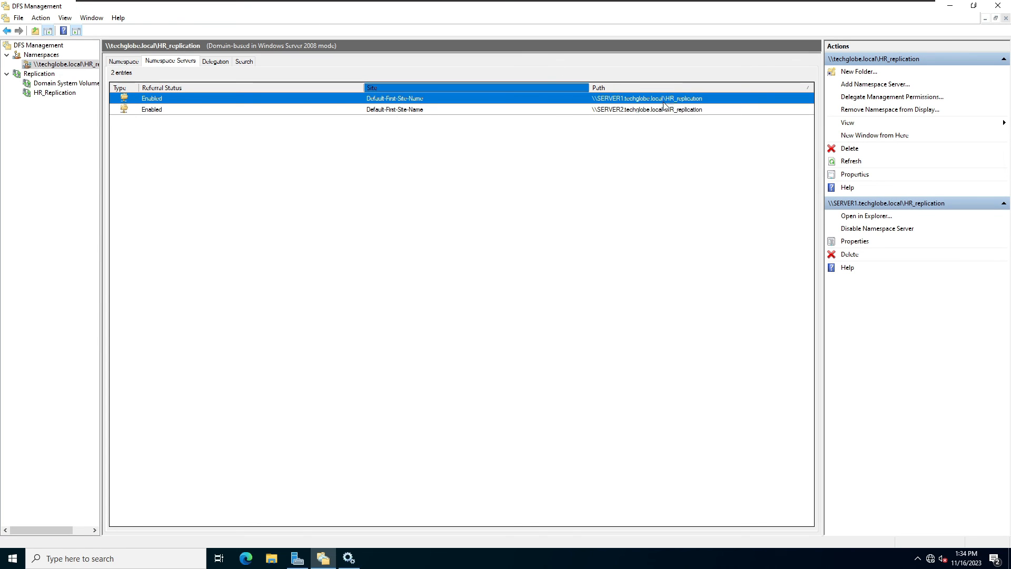
Create a text document named 'lyra' and type 'hi lyra how are you' in it.
{"action": "right_click", "coordinate": [316, 264]}
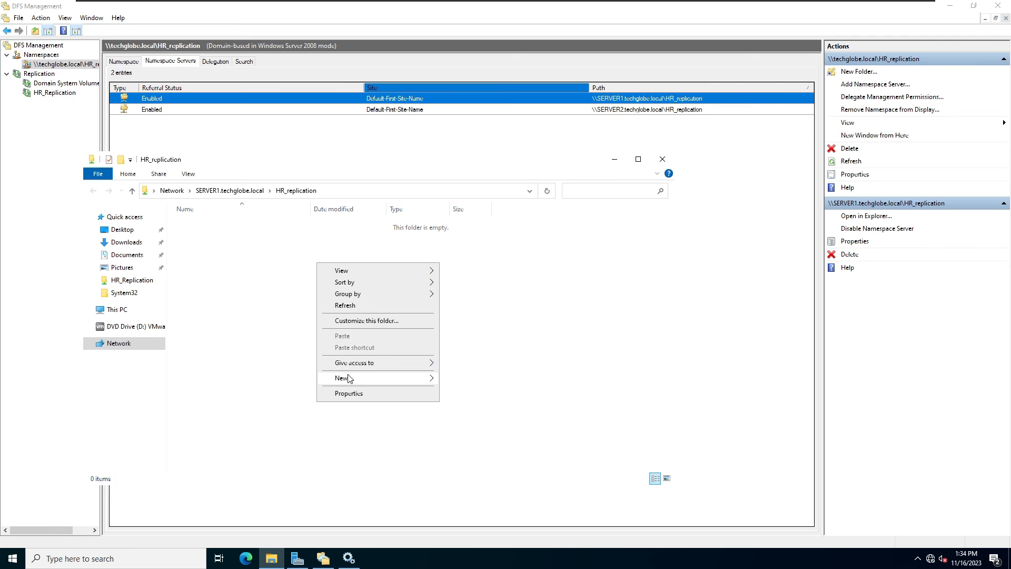
{"action": "mouse_move", "coordinate": [407, 381]}
{"action": "left_click", "coordinate": [476, 429]}
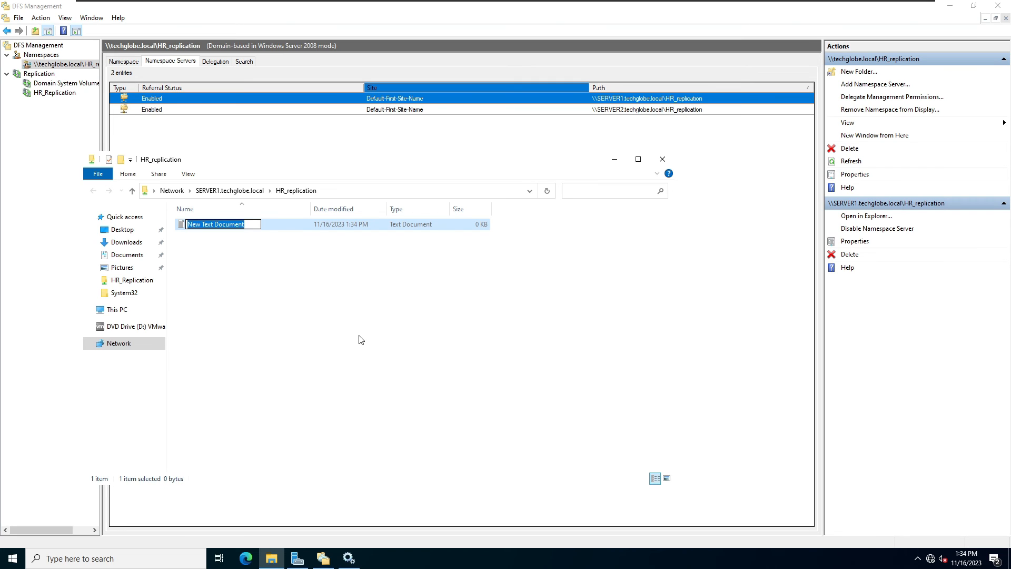
{"action": "type", "text": "lyra"}
{"action": "key", "text": "Return"}
{"action": "key", "text": "Return"}
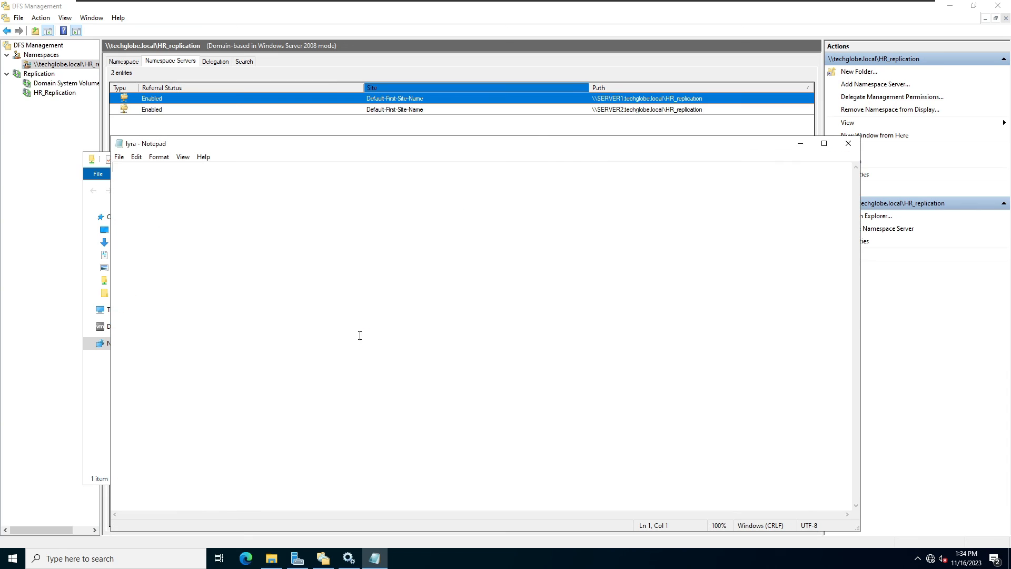
{"action": "key", "text": "Return"}
{"action": "type", "text": "hi "}
{"action": "type", "text": "lyra "}
{"action": "type", "text": "how are"}
{"action": "type", "text": " you"}
Save the lyra file, close Notepad on the server, and return to the client.
{"action": "key", "text": "ctrl+s"}
{"action": "left_click", "coordinate": [848, 143]}
{"action": "mouse_move", "coordinate": [714, 5]}
{"action": "left_click", "coordinate": [762, 8]}
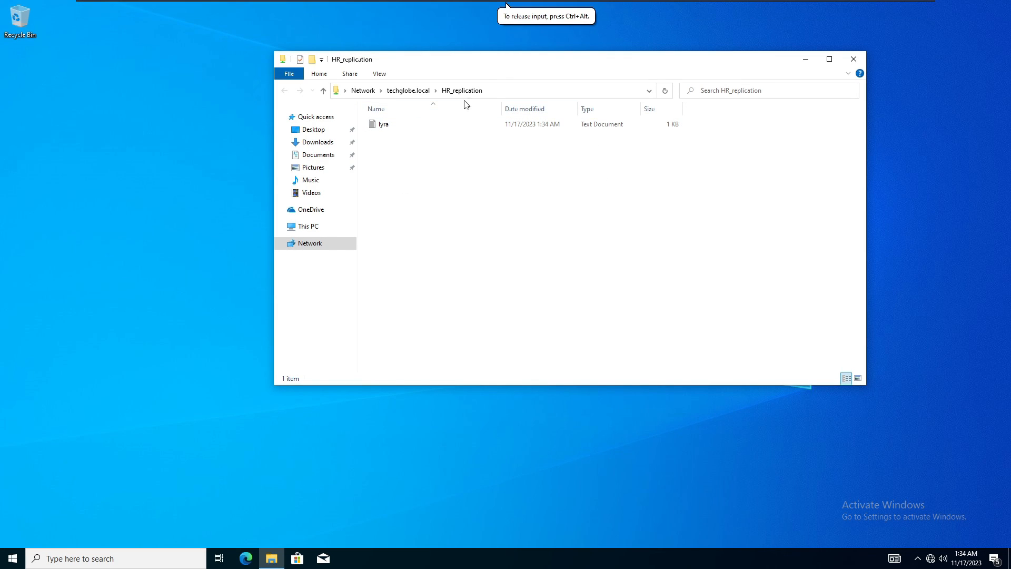
Refresh the client's HR_replication folder and open the replicated lyra file to read it.
{"action": "left_click_drag", "start_coordinate": [497, 61], "coordinate": [429, 105]}
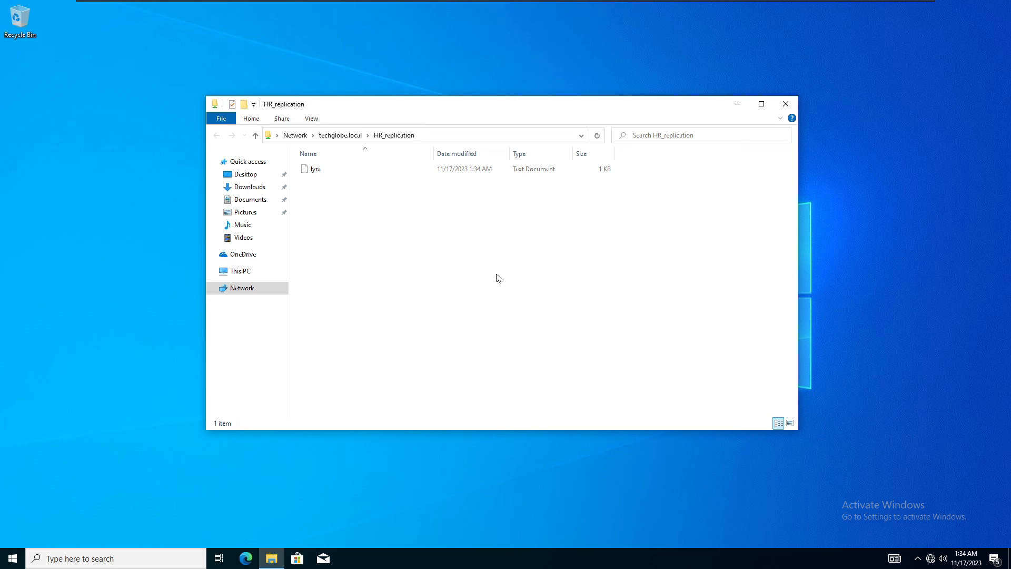
{"action": "right_click", "coordinate": [371, 227]}
{"action": "left_click", "coordinate": [420, 270]}
{"action": "left_click", "coordinate": [316, 173]}
{"action": "right_click", "coordinate": [316, 172]}
{"action": "left_click", "coordinate": [350, 177]}
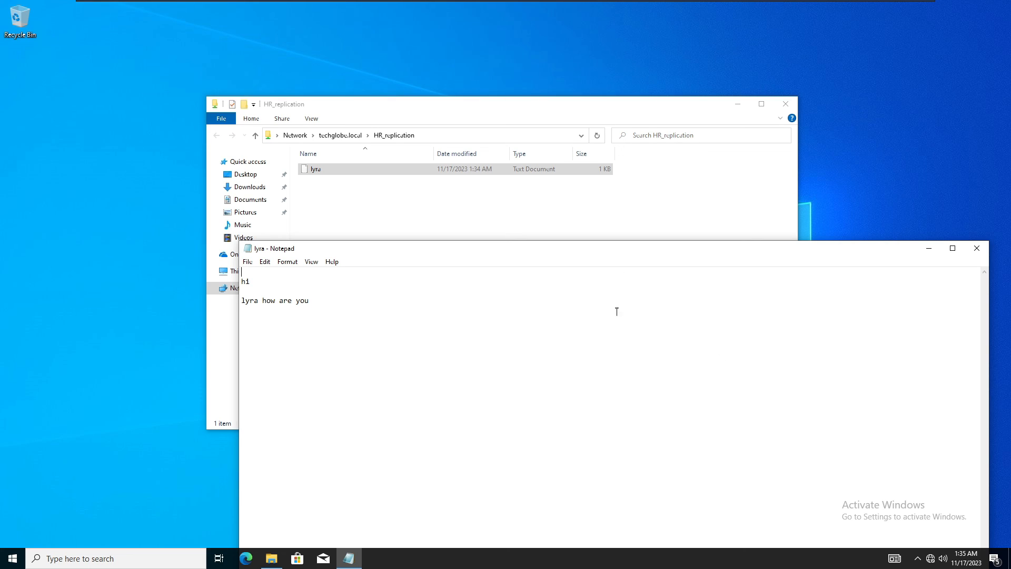
{"action": "mouse_move", "coordinate": [623, 5]}
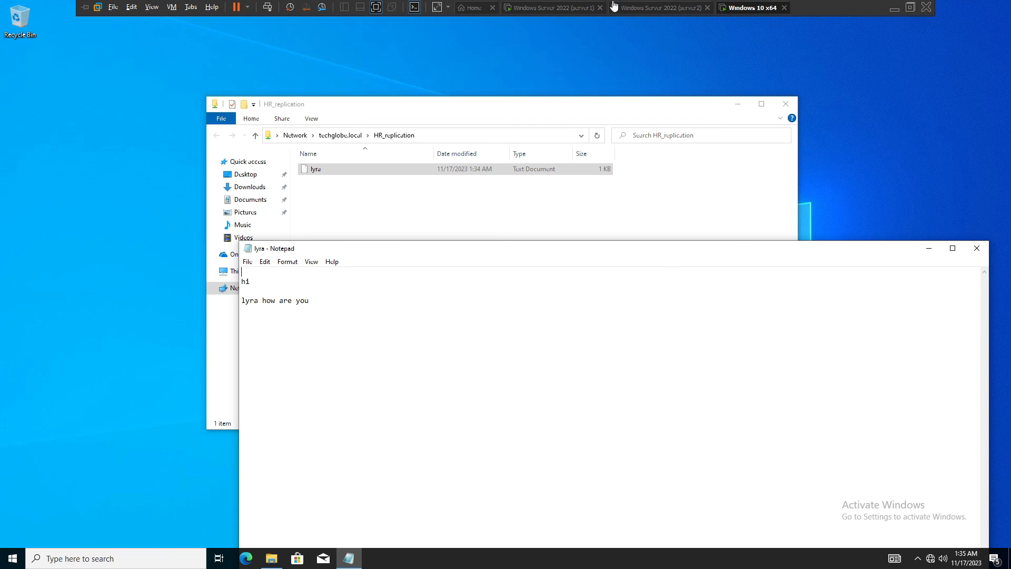
{"action": "left_click", "coordinate": [672, 7]}
Disable SERVER1's namespace server referral, then return to the Windows 10 client.
{"action": "right_click", "coordinate": [577, 97]}
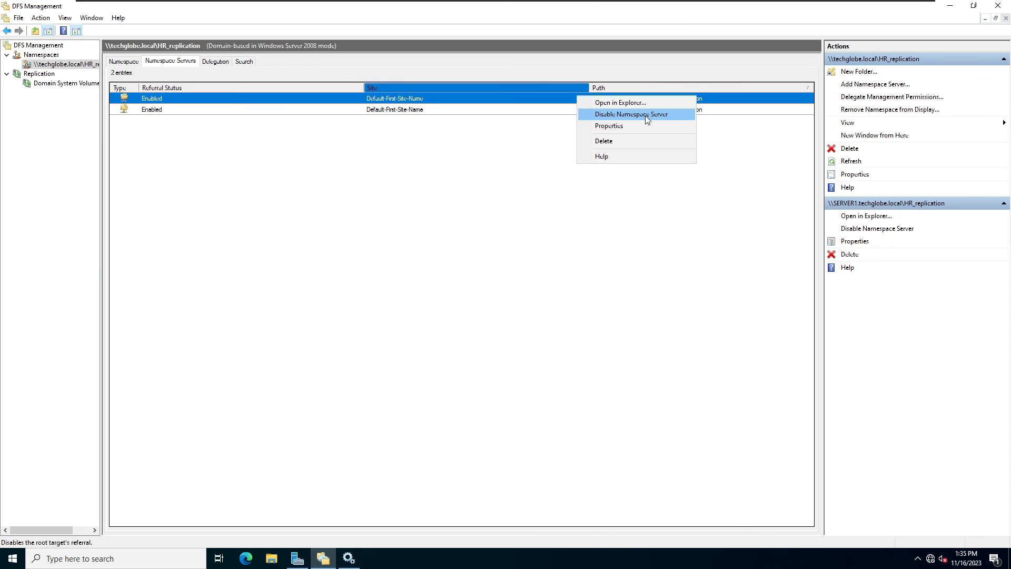
{"action": "left_click", "coordinate": [646, 116]}
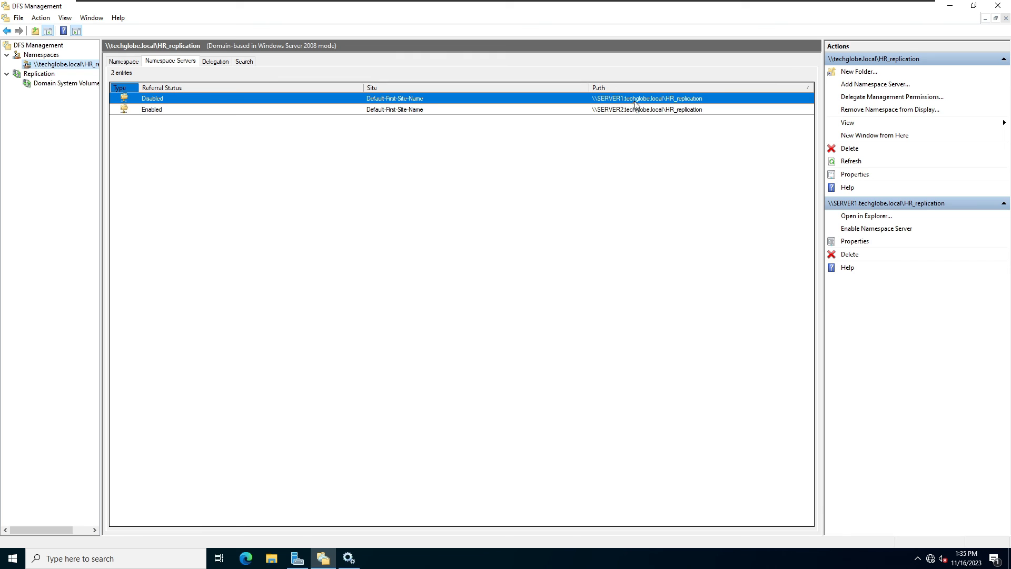
{"action": "mouse_move", "coordinate": [683, 5]}
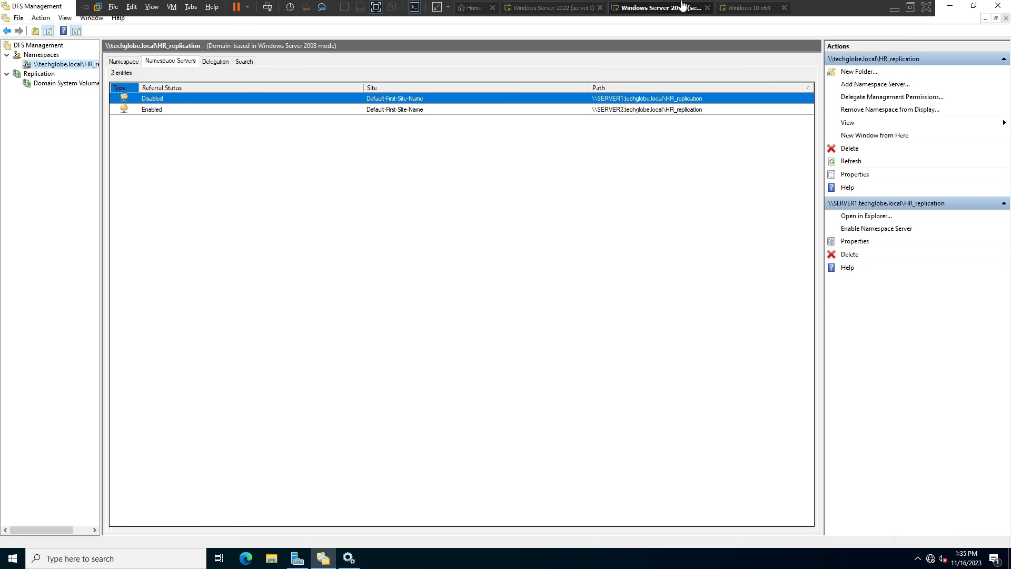
{"action": "left_click", "coordinate": [762, 8]}
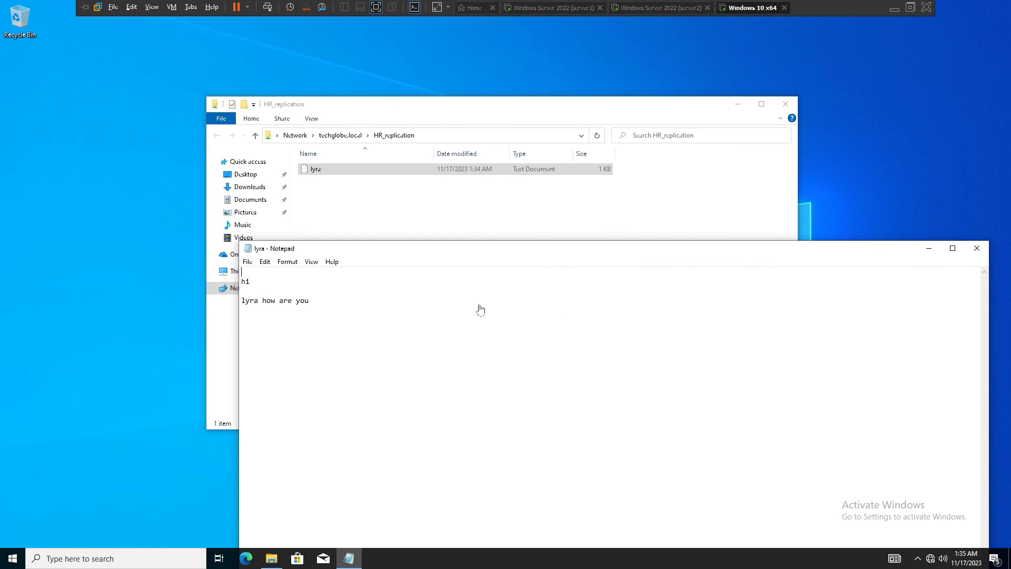
Close the file and folder, then reopen \\techglobe.local\HR_replication to confirm lyra is still listed.
{"action": "left_click", "coordinate": [977, 248]}
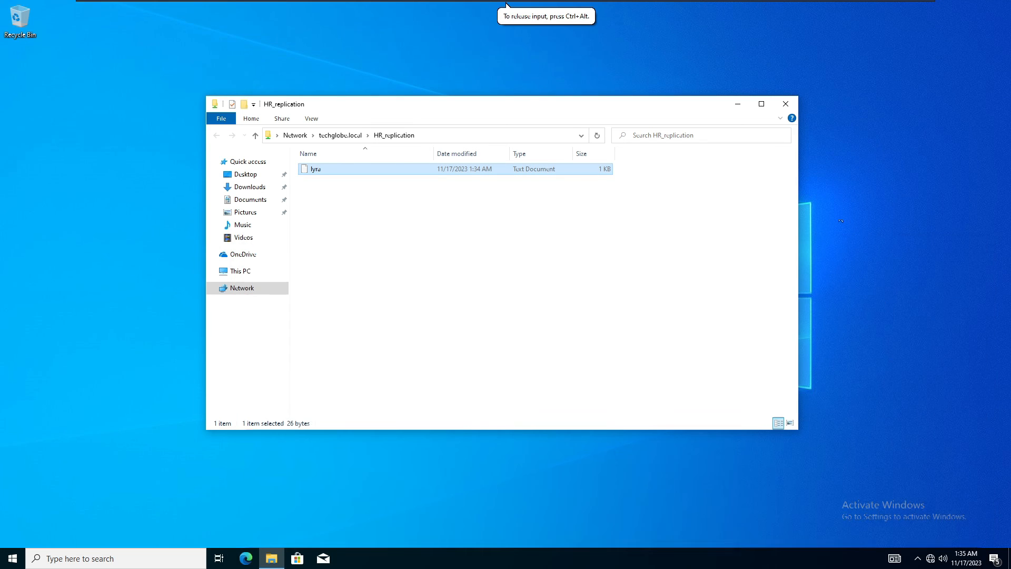
{"action": "left_click", "coordinate": [785, 103]}
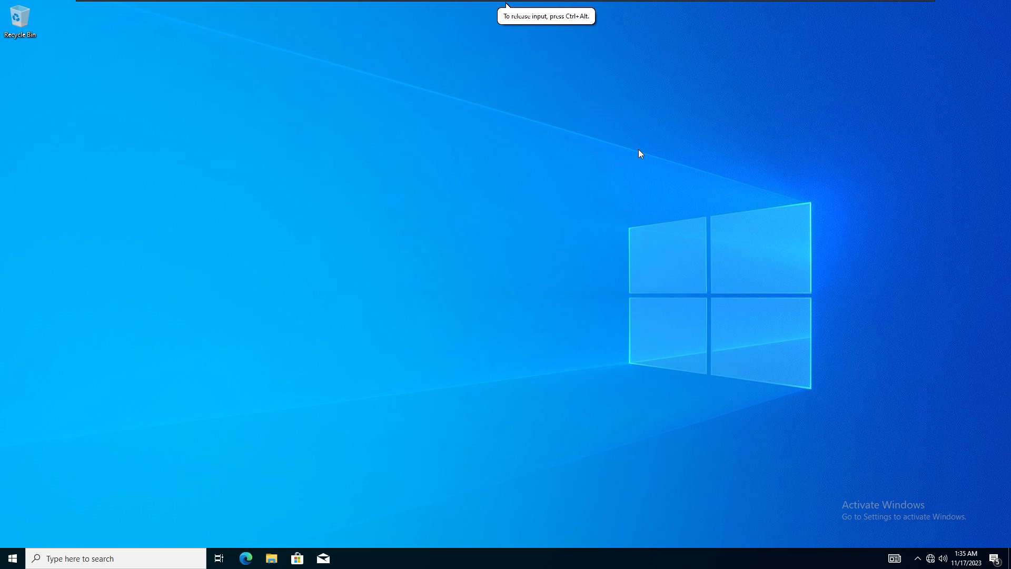
{"action": "key", "text": "super"}
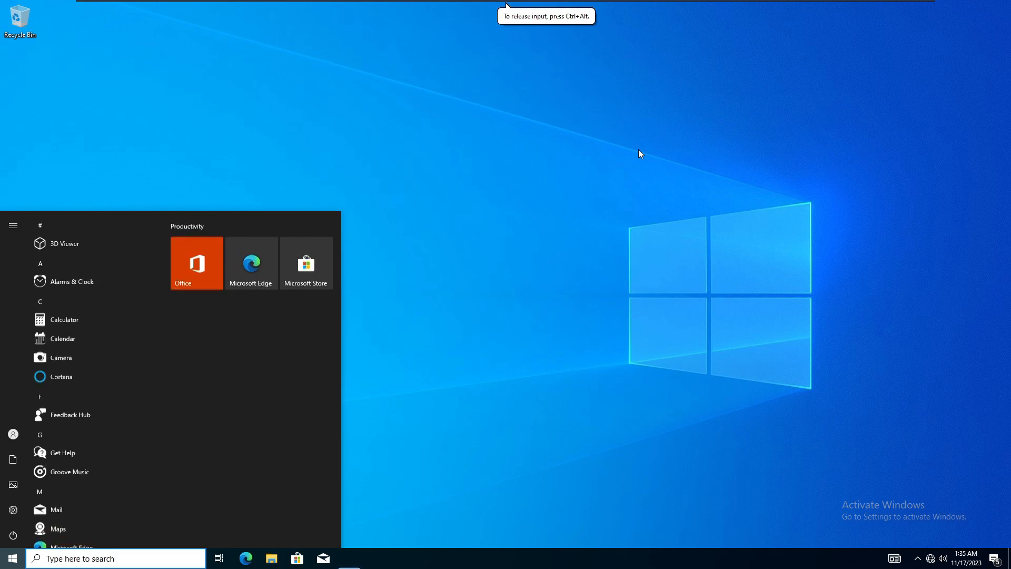
{"action": "key", "text": "super+r"}
{"action": "key", "text": "Return"}
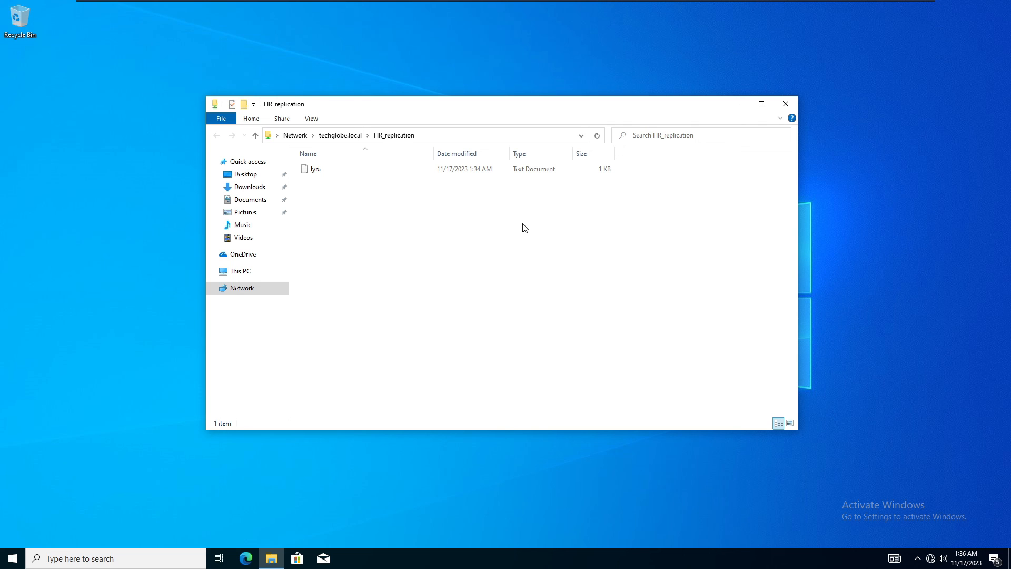
{"action": "mouse_move", "coordinate": [659, 5]}
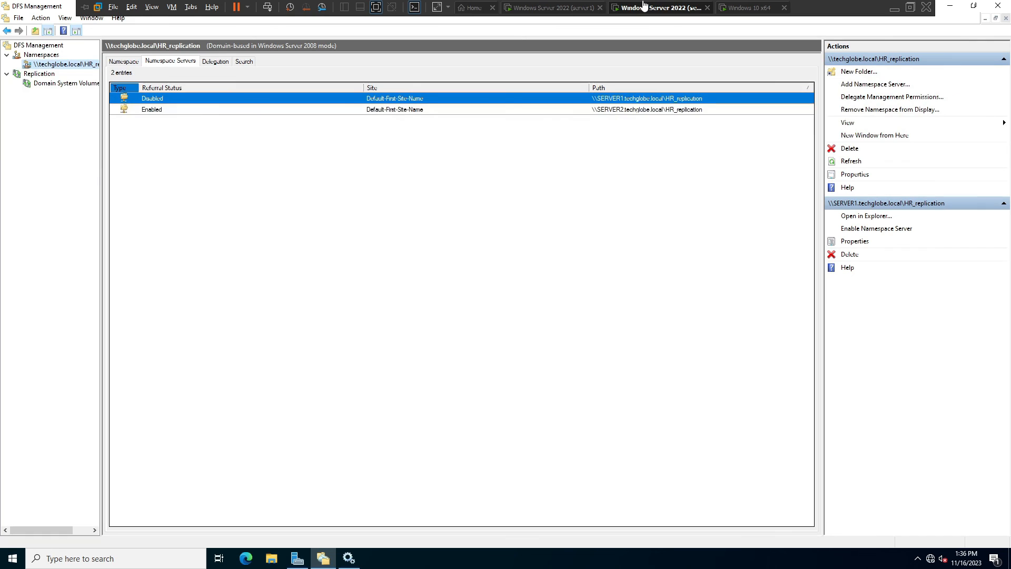
Enable Namespace Server on SERVER1 again and choose Disable Namespace Server on SERVER2.
{"action": "left_click", "coordinate": [644, 7]}
{"action": "left_click", "coordinate": [480, 111]}
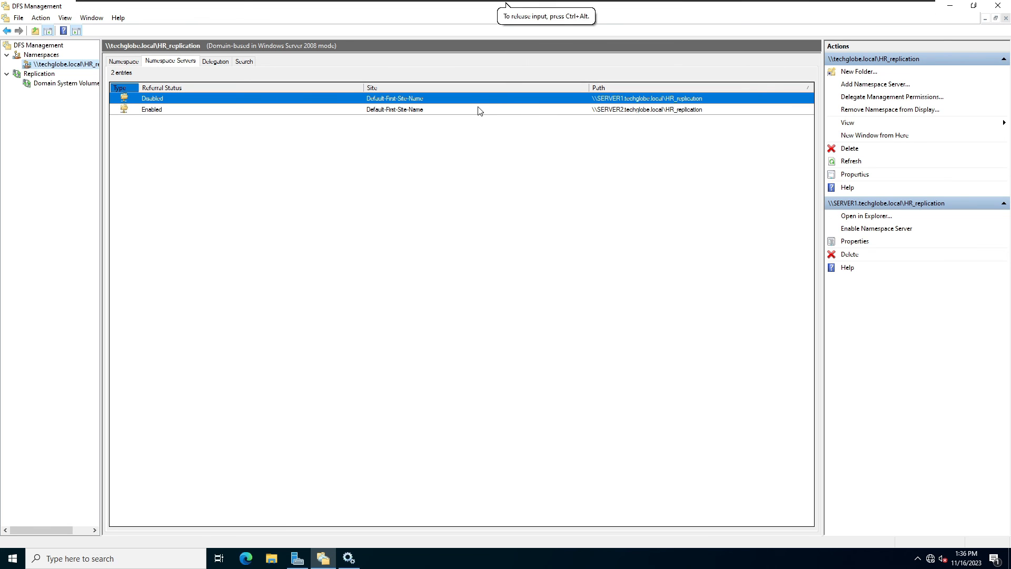
{"action": "right_click", "coordinate": [480, 110]}
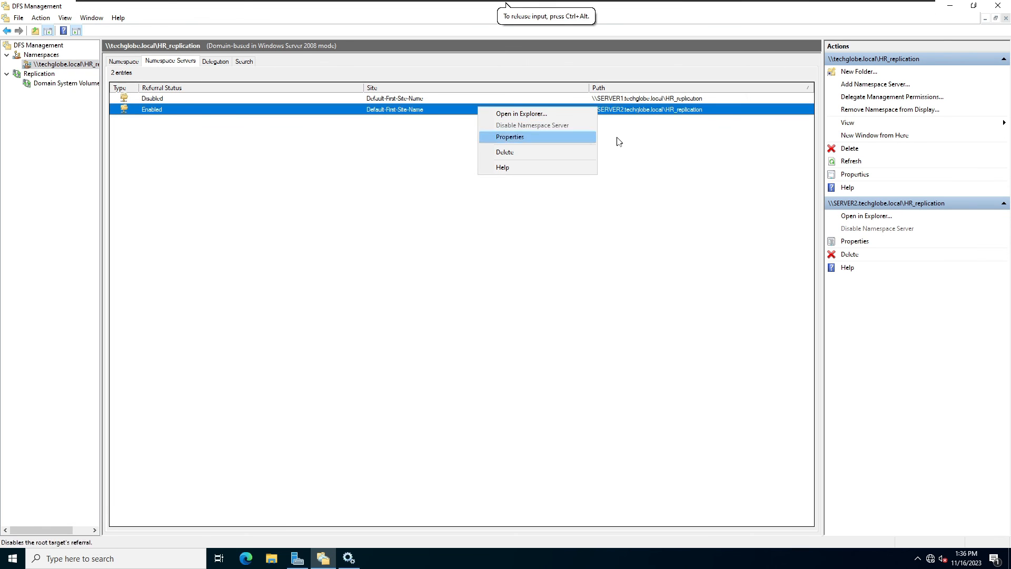
{"action": "left_click", "coordinate": [657, 153]}
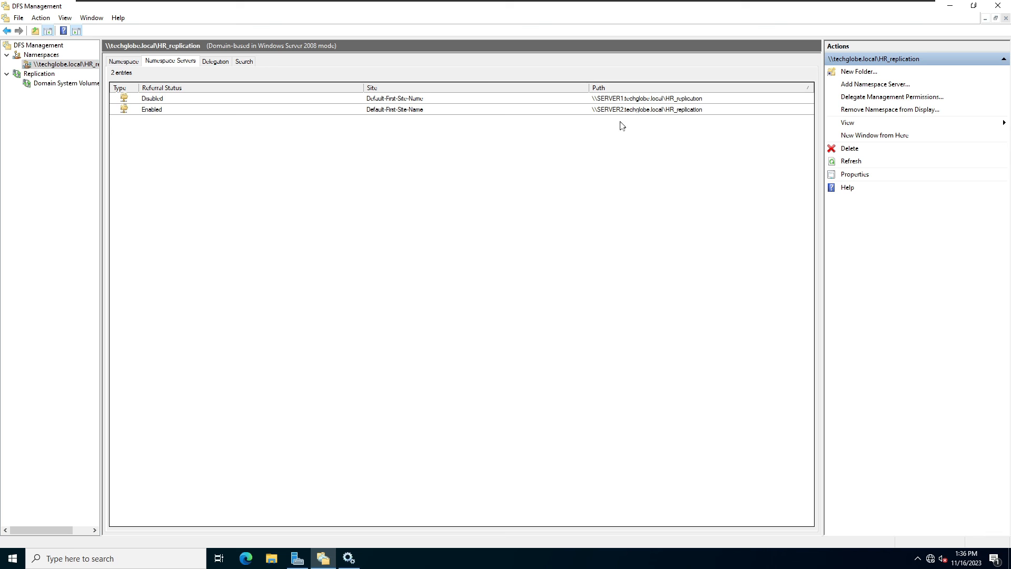
{"action": "right_click", "coordinate": [623, 97]}
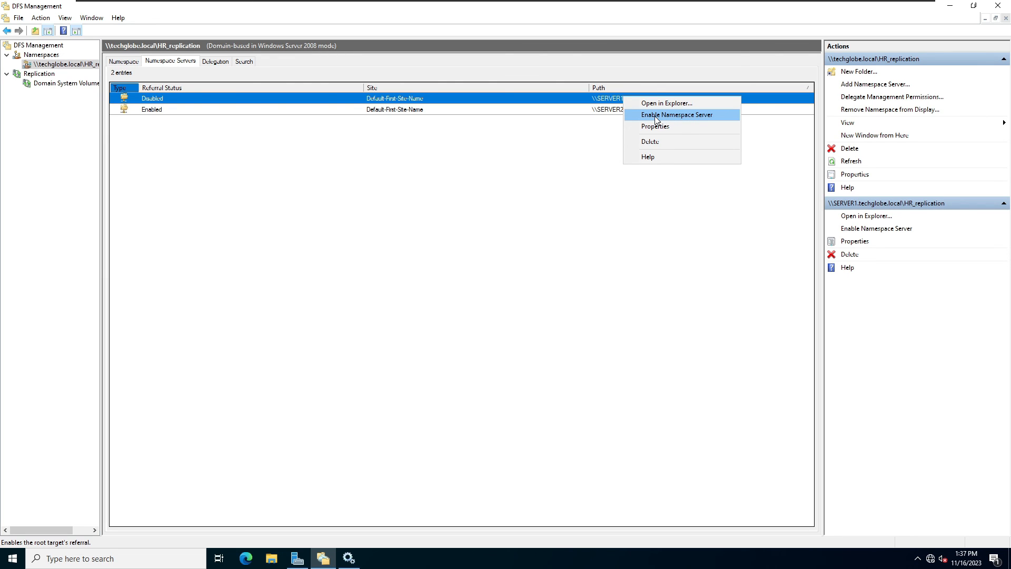
{"action": "left_click", "coordinate": [655, 116]}
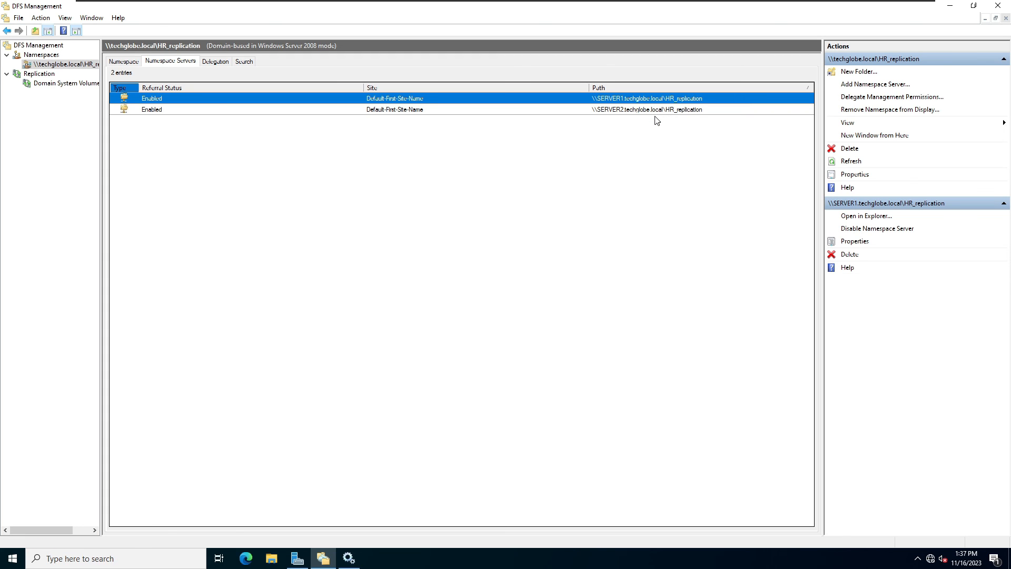
{"action": "right_click", "coordinate": [632, 111]}
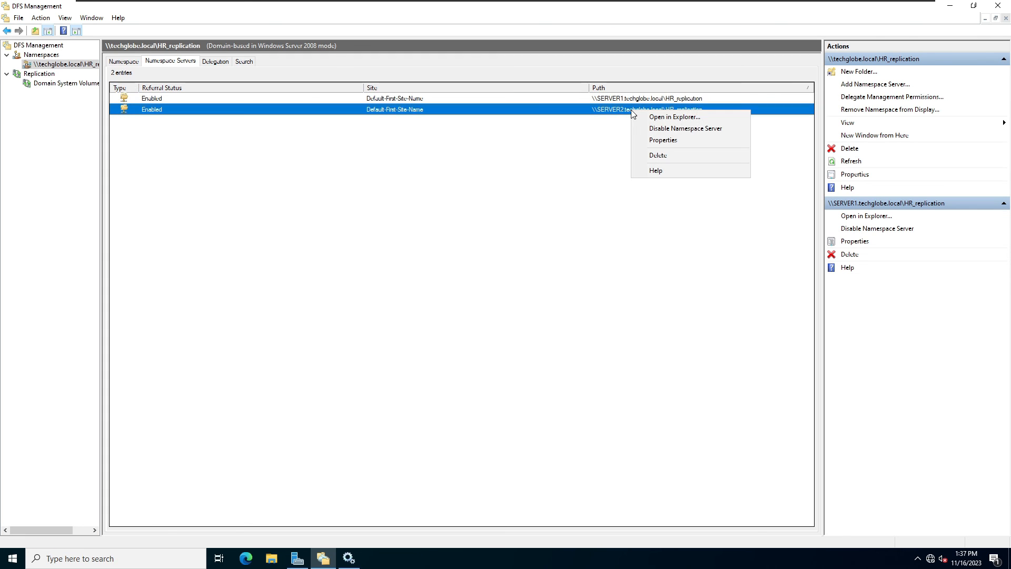
{"action": "left_click", "coordinate": [673, 131]}
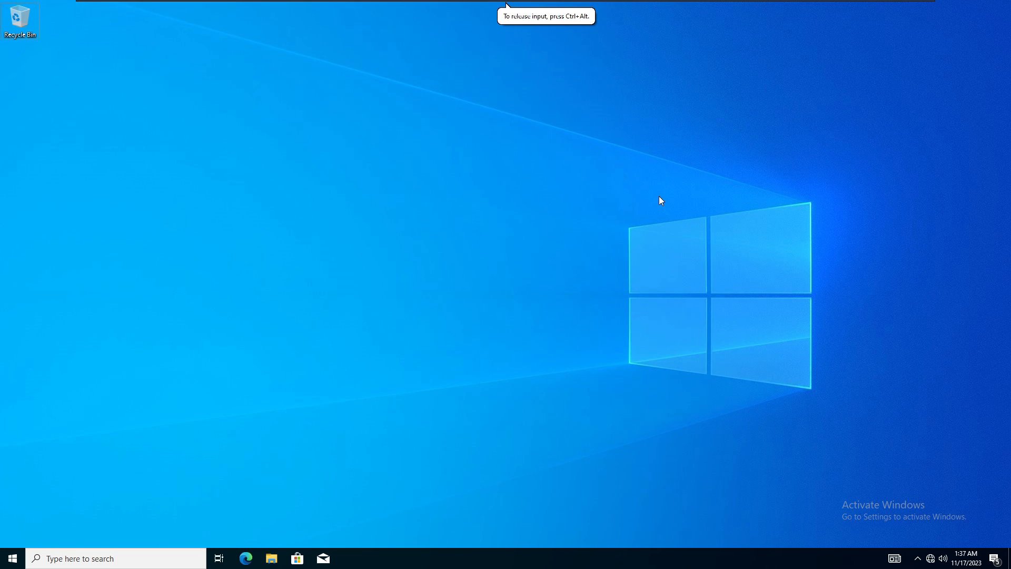
Reopen the HR_replication namespace from the client's Run box and check lyra is still there.
{"action": "key", "text": "super+r"}
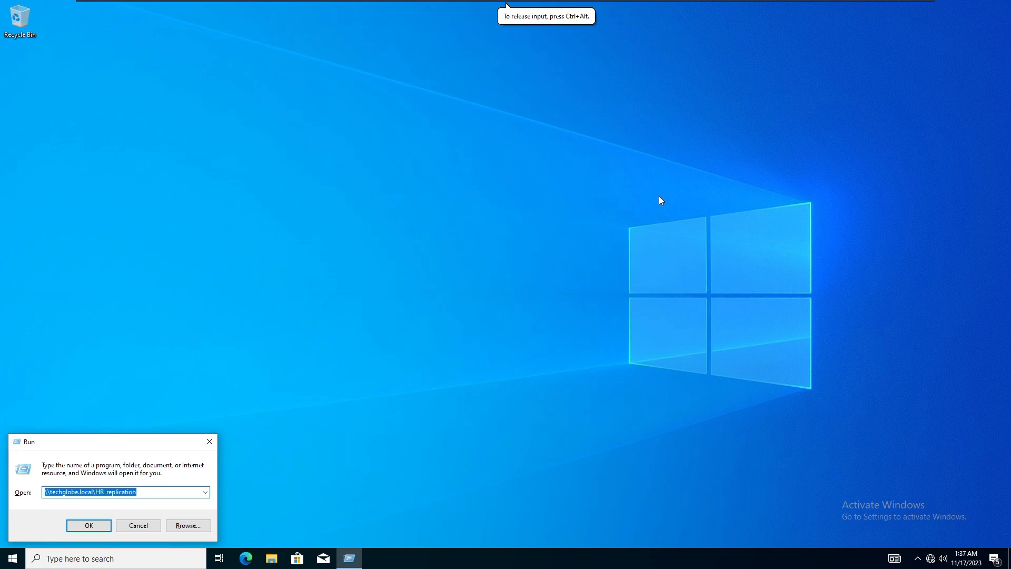
{"action": "key", "text": "Return"}
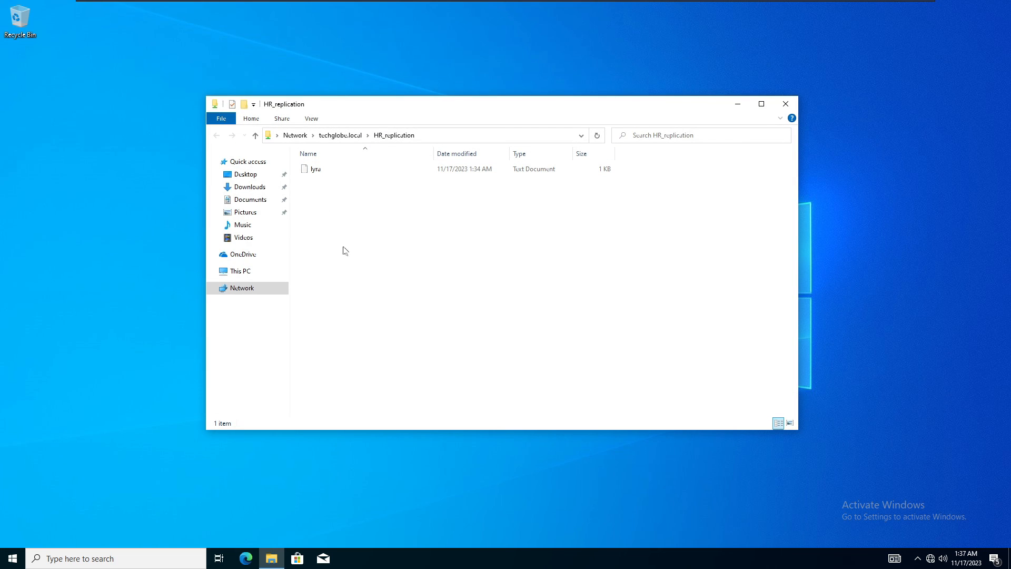
{"action": "left_click_drag", "start_coordinate": [514, 105], "coordinate": [593, 124]}
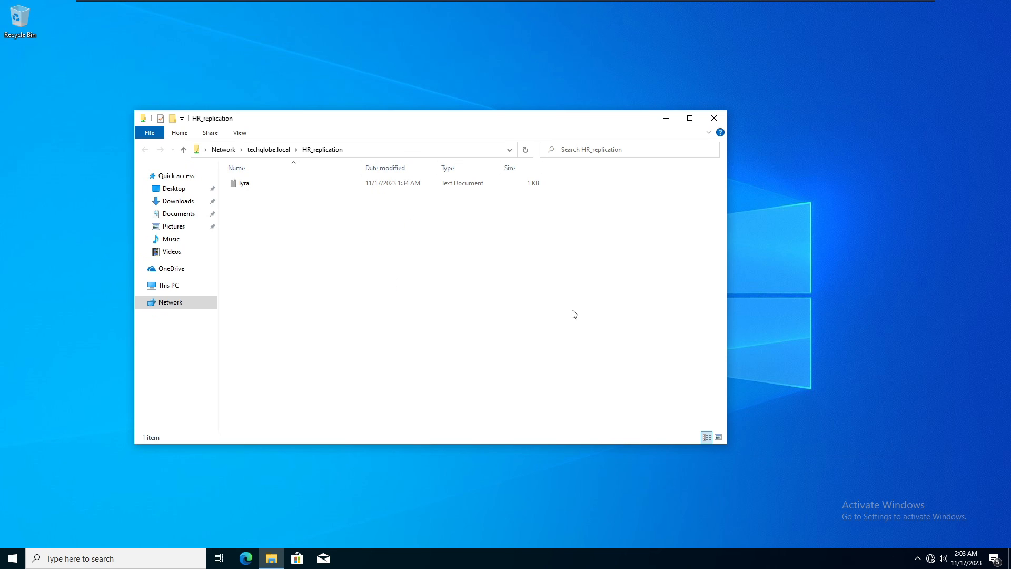
{"action": "left_click", "coordinate": [548, 8]}
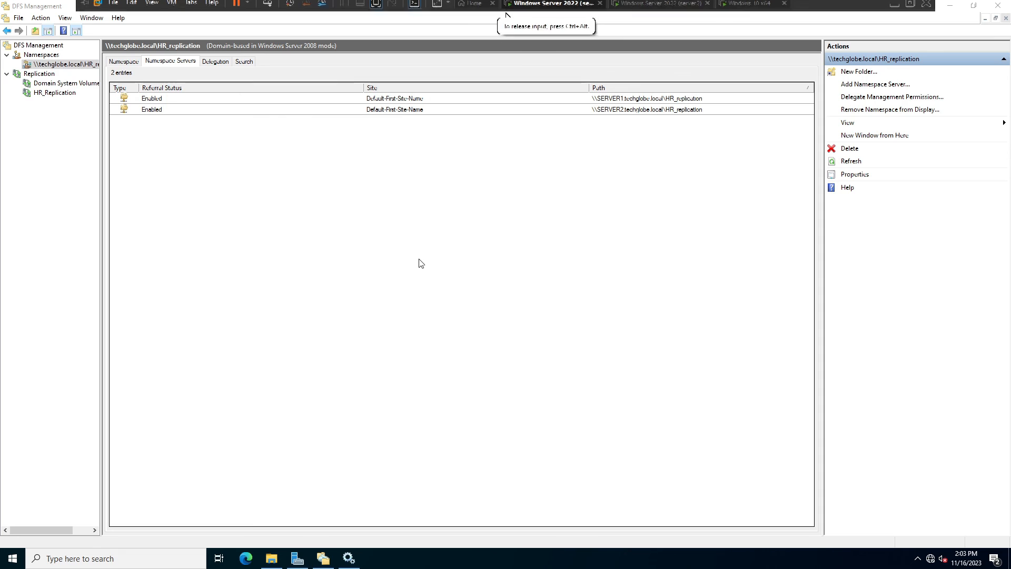
Launch services.msc and restart the DFS Namespace service.
{"action": "key", "text": "super+r"}
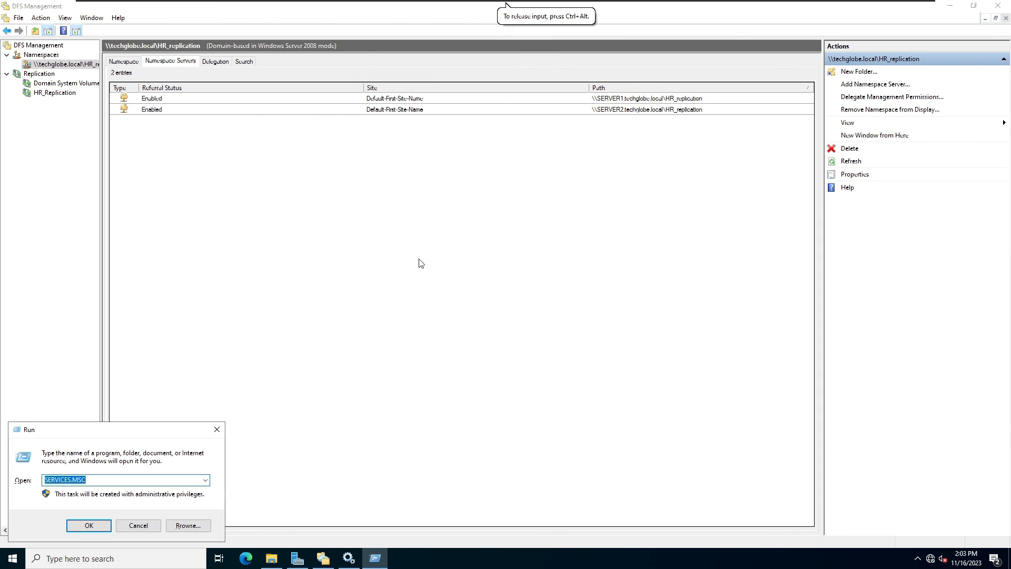
{"action": "key", "text": "Return"}
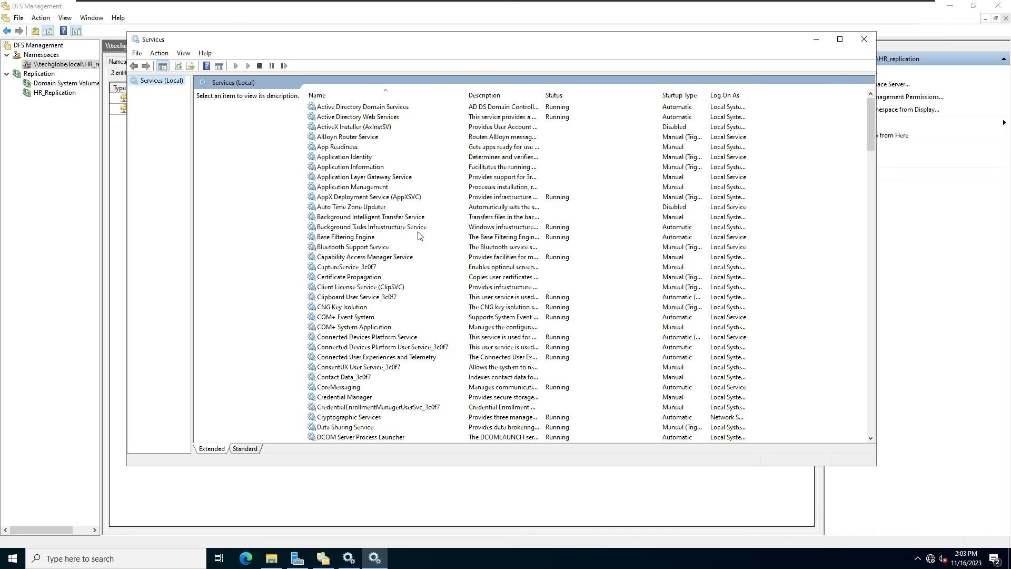
{"action": "left_click", "coordinate": [364, 238]}
{"action": "key", "text": "d"}
{"action": "key", "text": "d"}
{"action": "key", "text": "d"}
{"action": "key", "text": "d"}
{"action": "key", "text": "d"}
{"action": "key", "text": "d"}
{"action": "key", "text": "d"}
{"action": "key", "text": "d"}
{"action": "key", "text": "d"}
{"action": "key", "text": "d"}
{"action": "key", "text": "d"}
{"action": "key", "text": "d"}
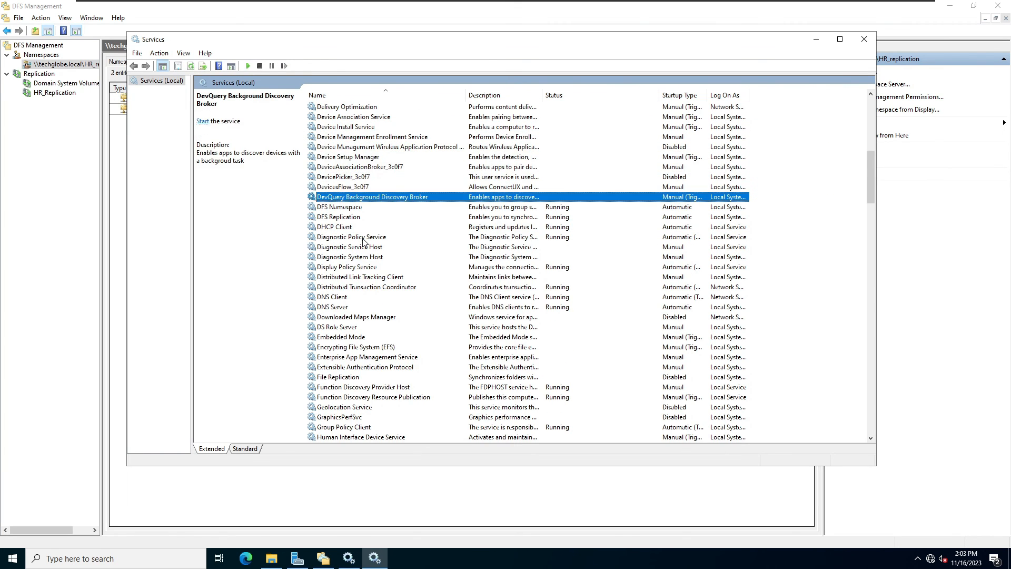
{"action": "left_click", "coordinate": [363, 208]}
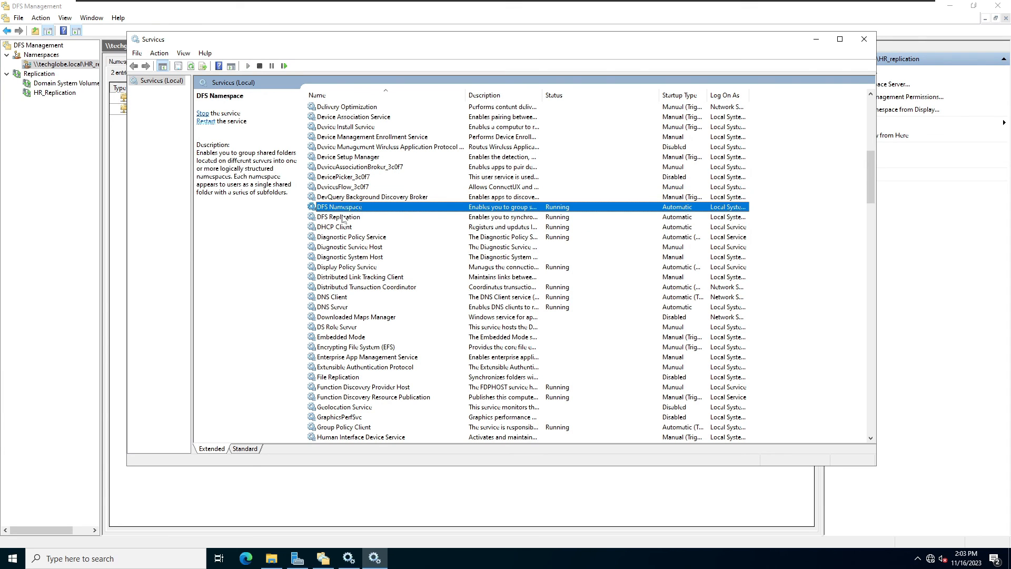
{"action": "left_click", "coordinate": [333, 218]}
{"action": "left_click", "coordinate": [337, 208]}
{"action": "right_click", "coordinate": [336, 207]}
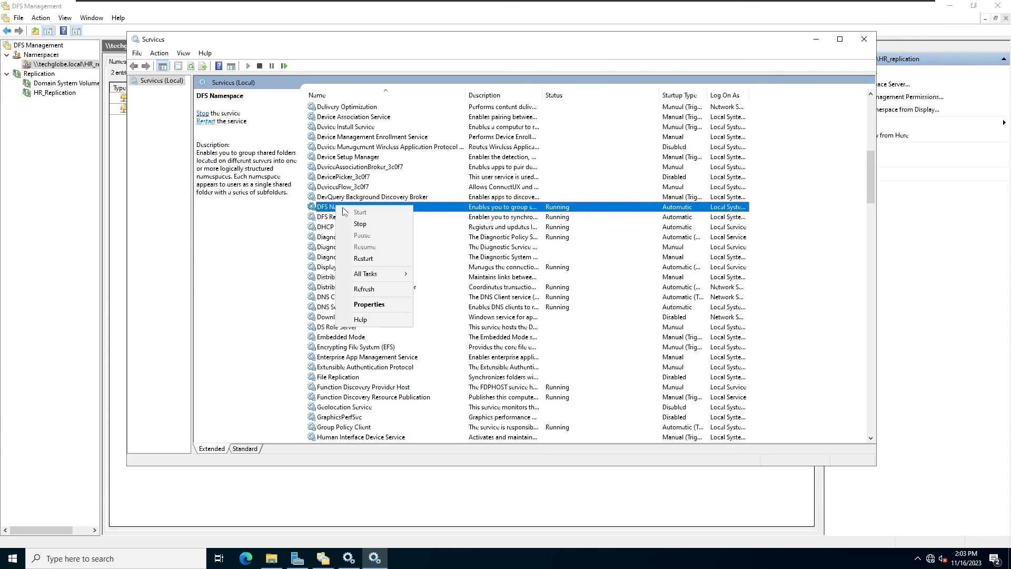
{"action": "mouse_move", "coordinate": [365, 275]}
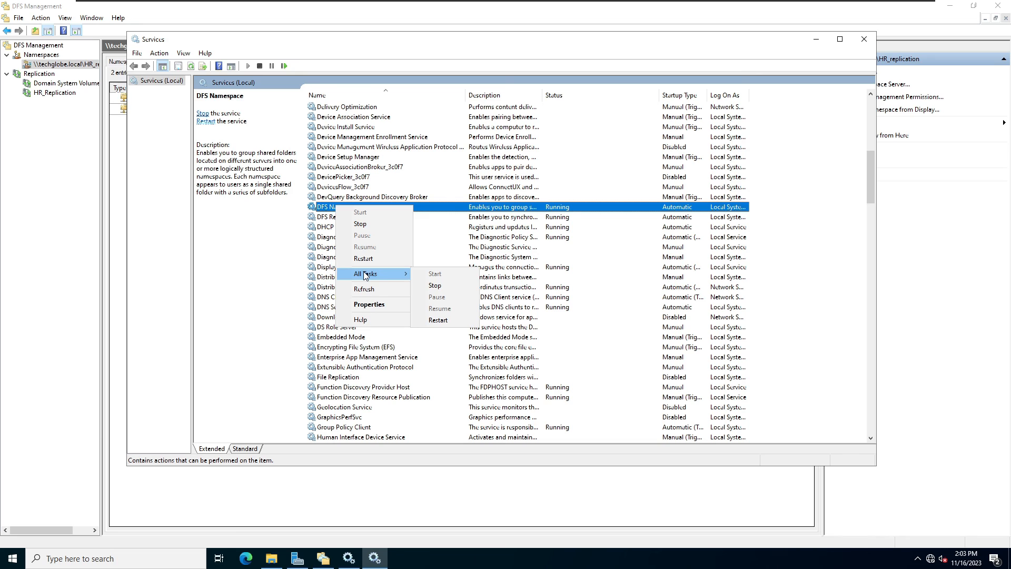
{"action": "left_click", "coordinate": [437, 320]}
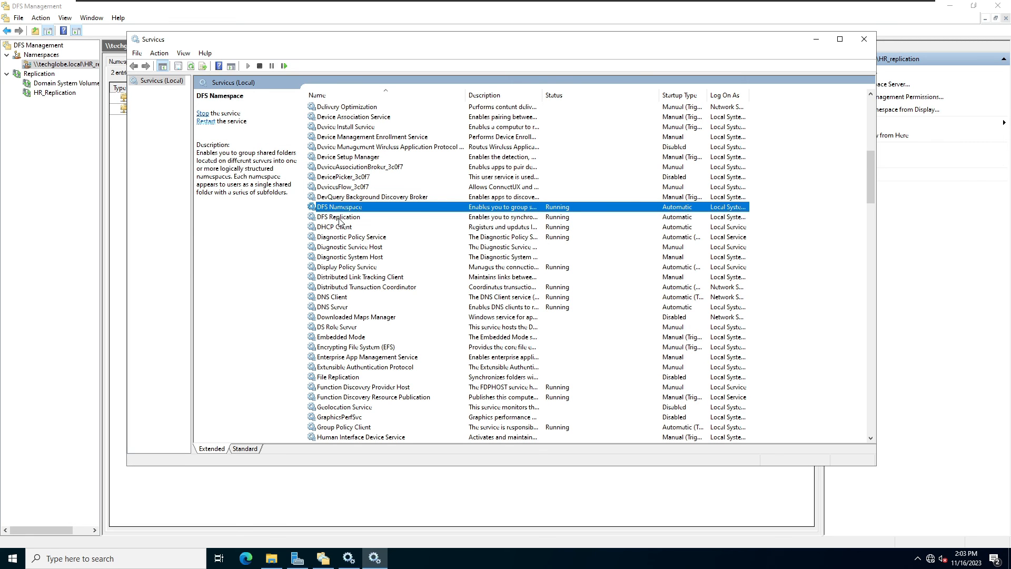
Restart the DFS Replication service and close the Services console.
{"action": "right_click", "coordinate": [340, 218]}
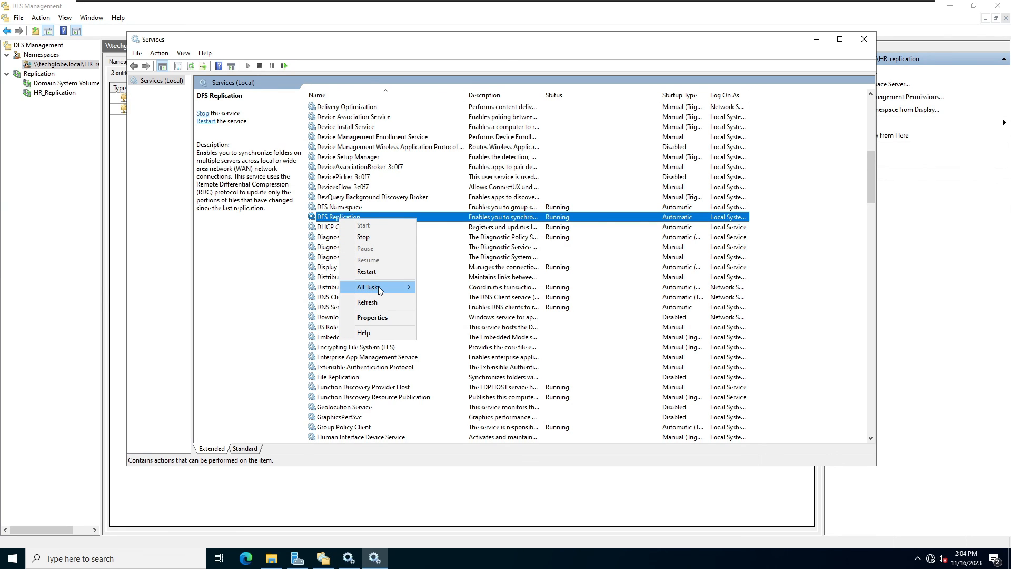
{"action": "mouse_move", "coordinate": [378, 286]}
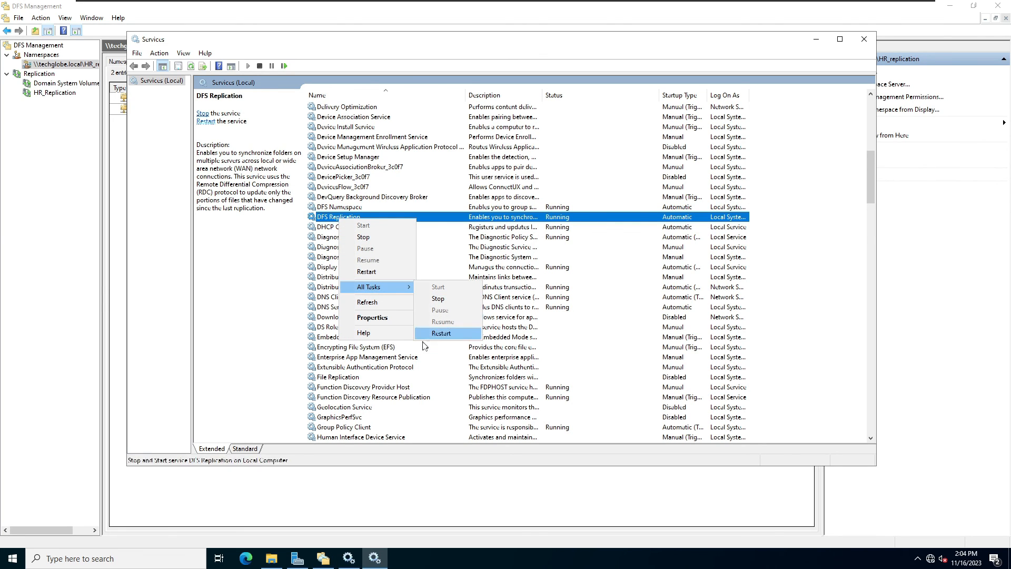
{"action": "left_click", "coordinate": [440, 333]}
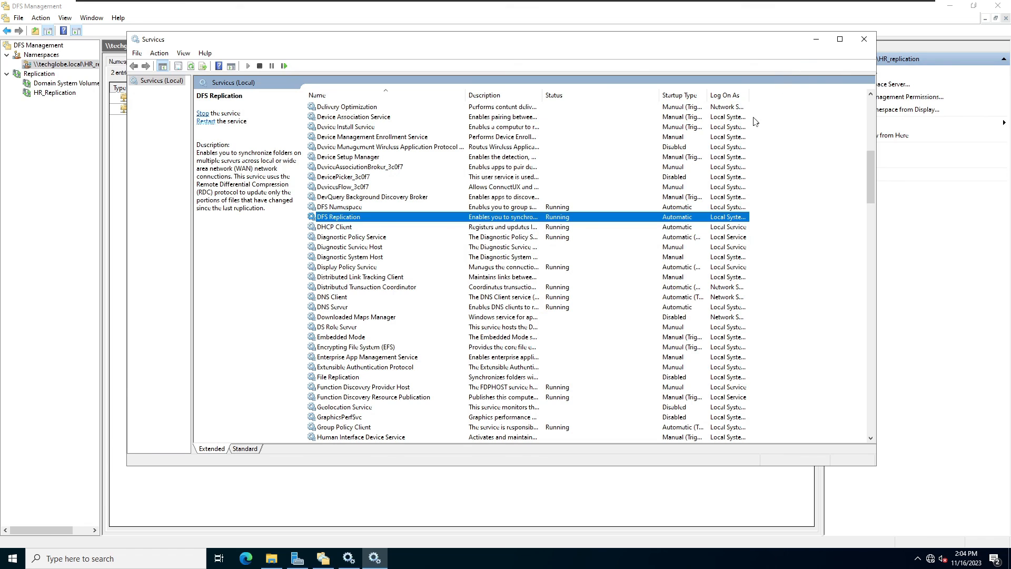
{"action": "left_click", "coordinate": [822, 42]}
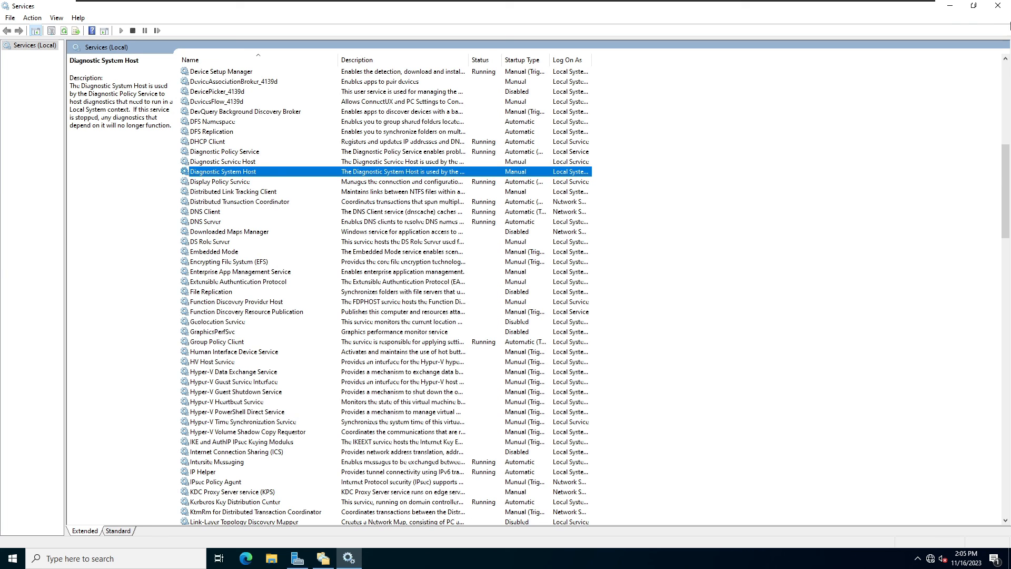
Bring up the other server's Services console listing DFS Namespace and DFS Replication.
{"action": "left_click", "coordinate": [950, 6]}
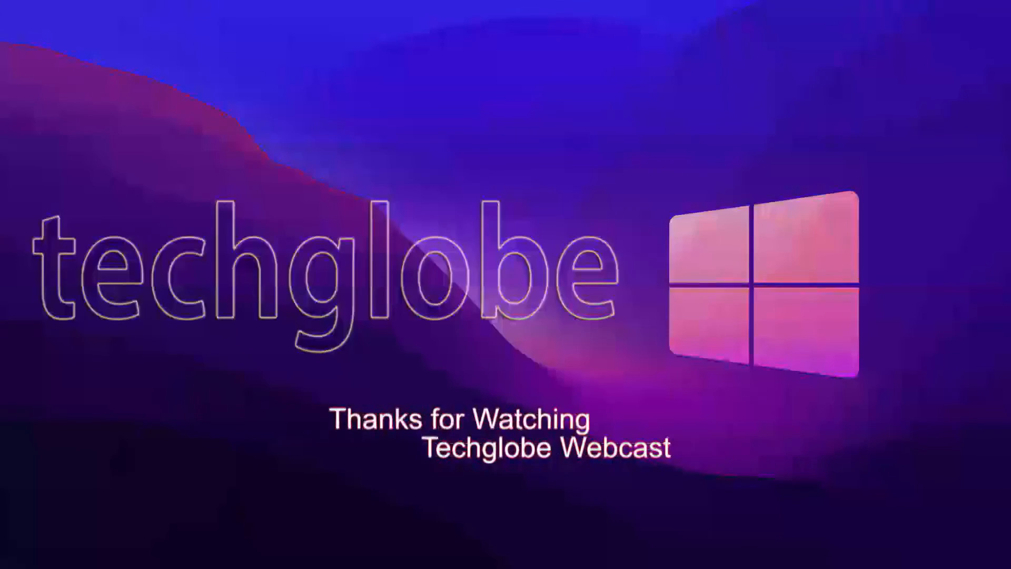